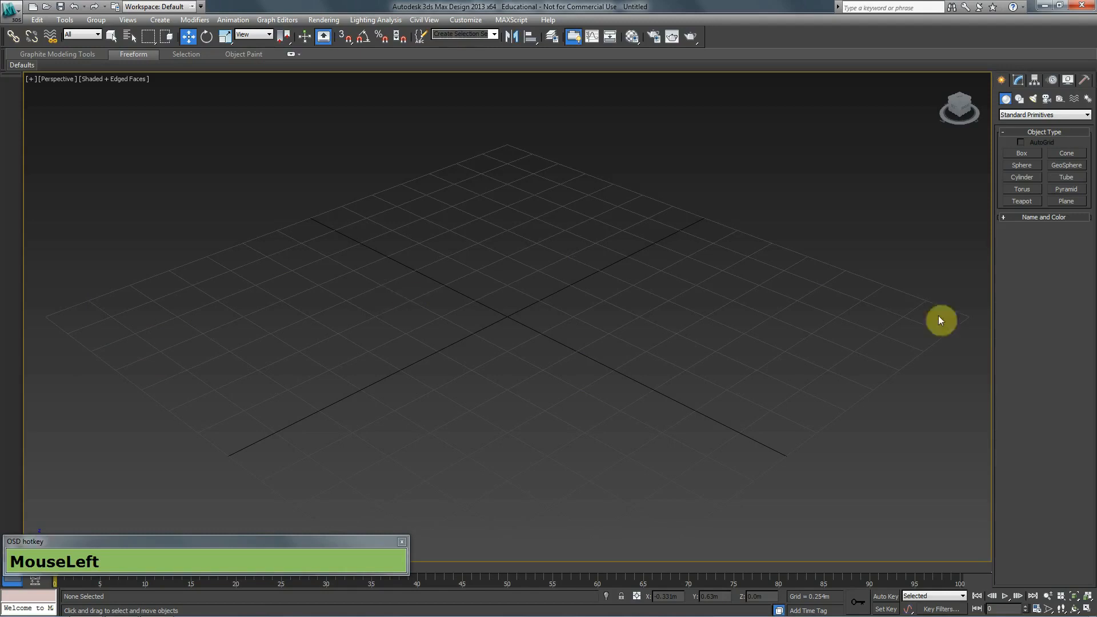
Create a box about 1.18 m long, 1.05 m wide and 0.94 m high around the grid centre.
{"action": "left_click", "coordinate": [1022, 154]}
{"action": "left_click_drag", "start_coordinate": [390, 347], "coordinate": [696, 356]}
{"action": "left_click", "coordinate": [661, 177]}
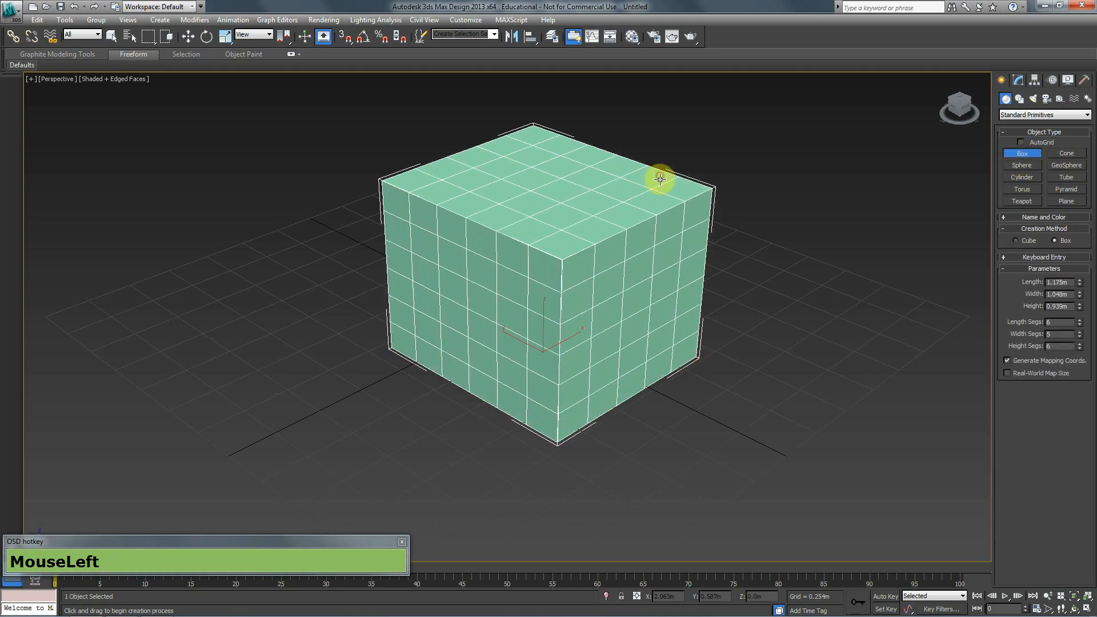
Reset the box's length, width and height segments to 1 each.
{"action": "left_click", "coordinate": [1018, 84]}
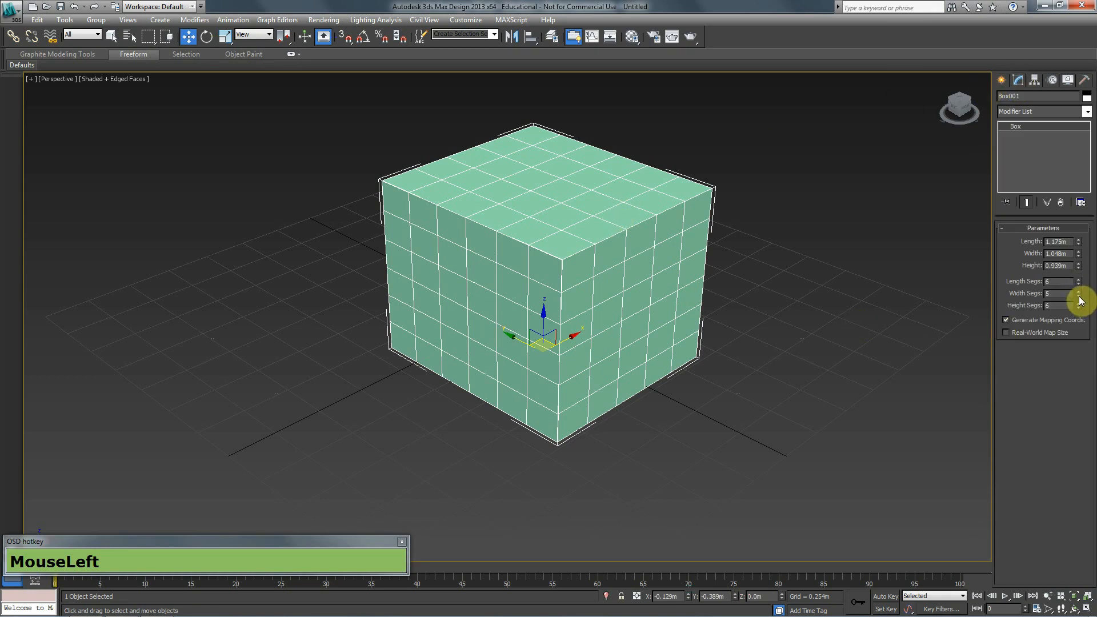
{"action": "left_click_drag", "start_coordinate": [1061, 283], "coordinate": [1035, 307]}
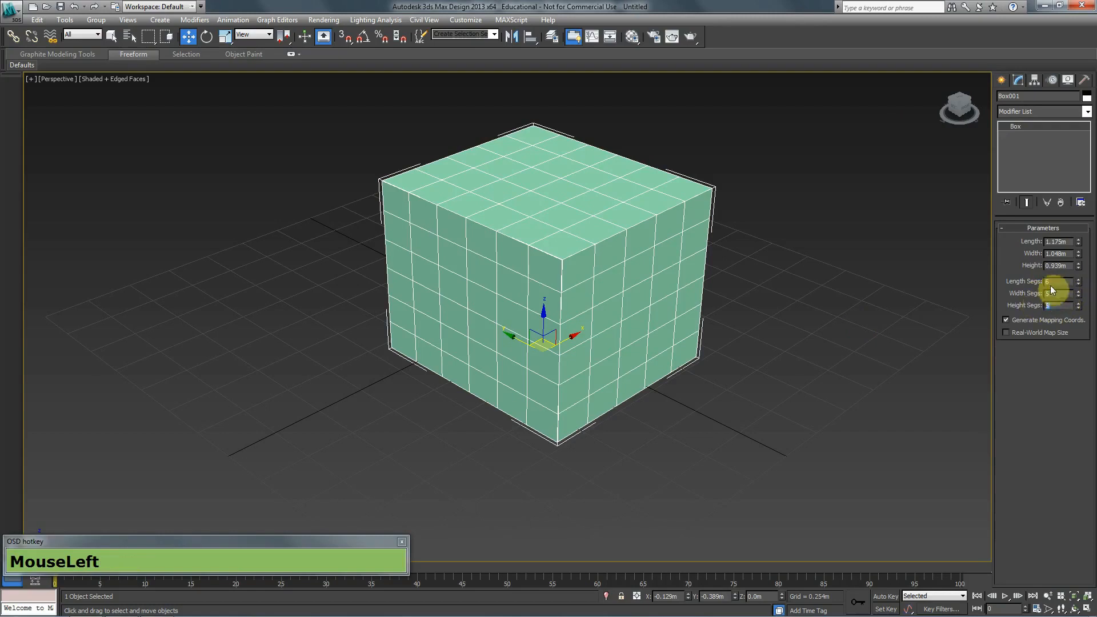
{"action": "right_click", "coordinate": [1081, 285]}
{"action": "mouse_move", "coordinate": [1062, 281]}
{"action": "left_mouse_down"}
{"action": "mouse_move", "coordinate": [1047, 281]}
{"action": "mouse_move", "coordinate": [1080, 286]}
{"action": "mouse_move", "coordinate": [1070, 274]}
{"action": "left_mouse_up"}
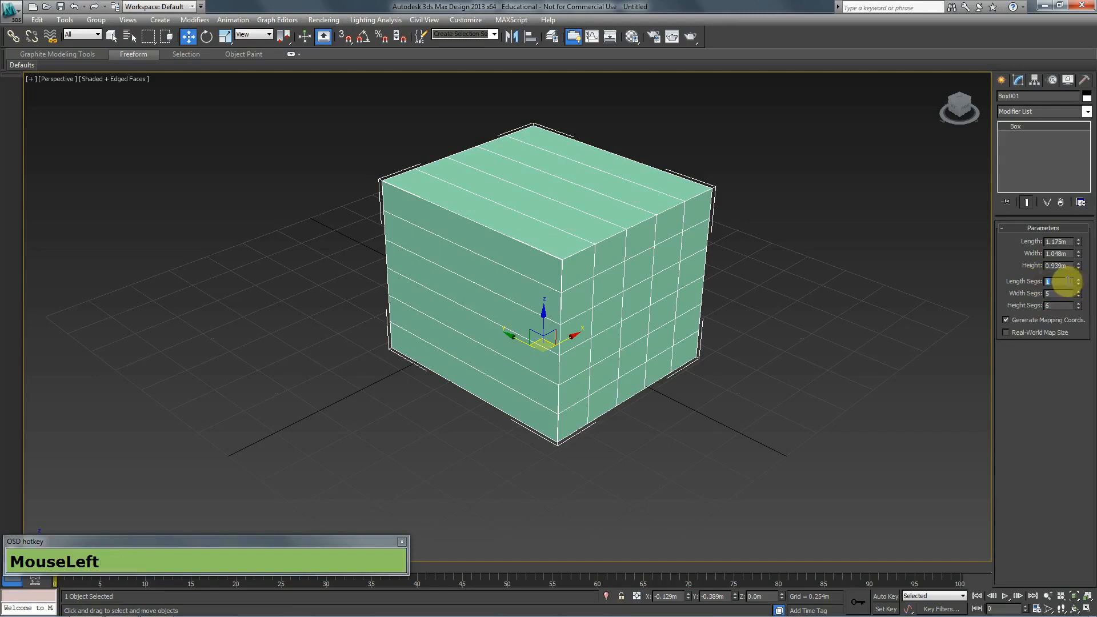
{"action": "right_click", "coordinate": [1079, 296]}
{"action": "right_click", "coordinate": [1079, 307]}
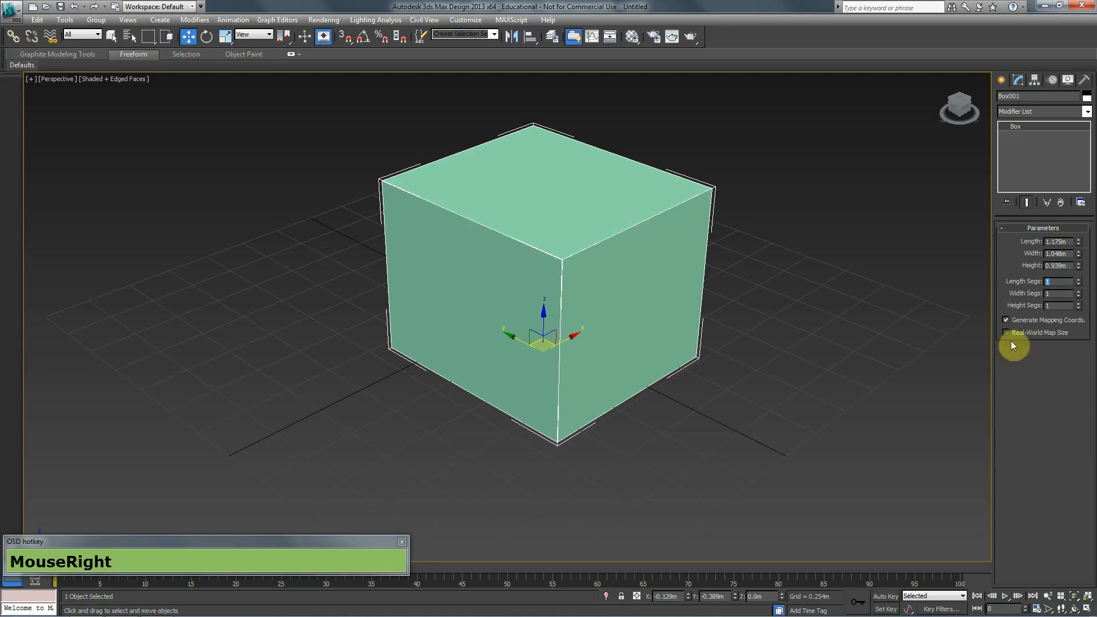
Increase the box's length, width and height segments to 3 each.
{"action": "left_click", "coordinate": [1078, 280]}
{"action": "left_click", "coordinate": [1078, 280]}
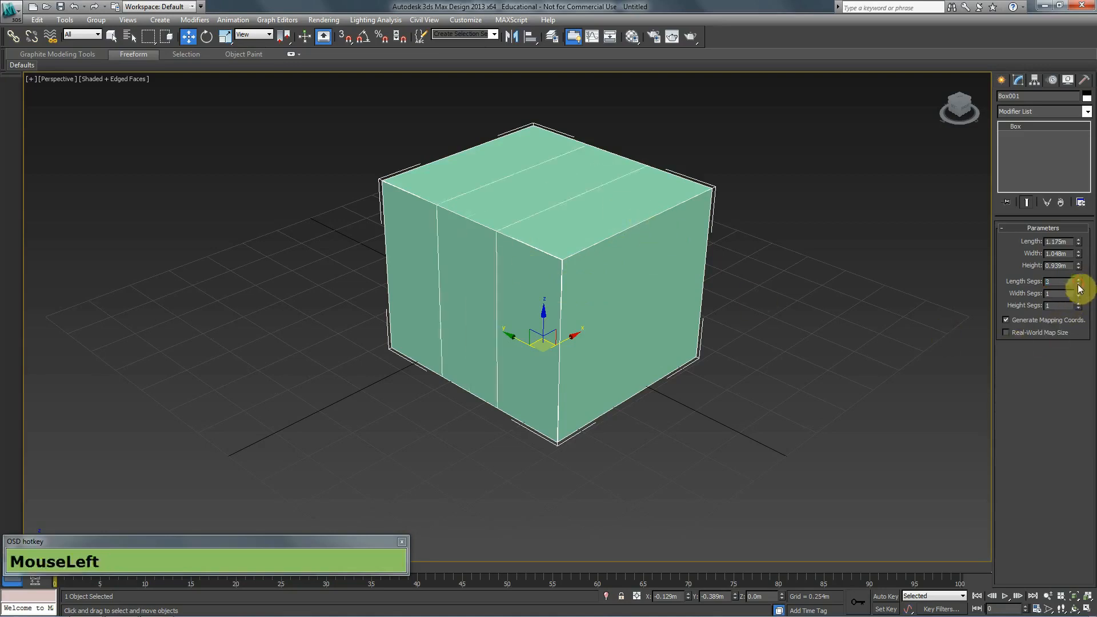
{"action": "left_click", "coordinate": [1078, 291]}
{"action": "left_click", "coordinate": [1078, 291]}
{"action": "left_click", "coordinate": [1079, 304]}
{"action": "left_click", "coordinate": [1079, 304]}
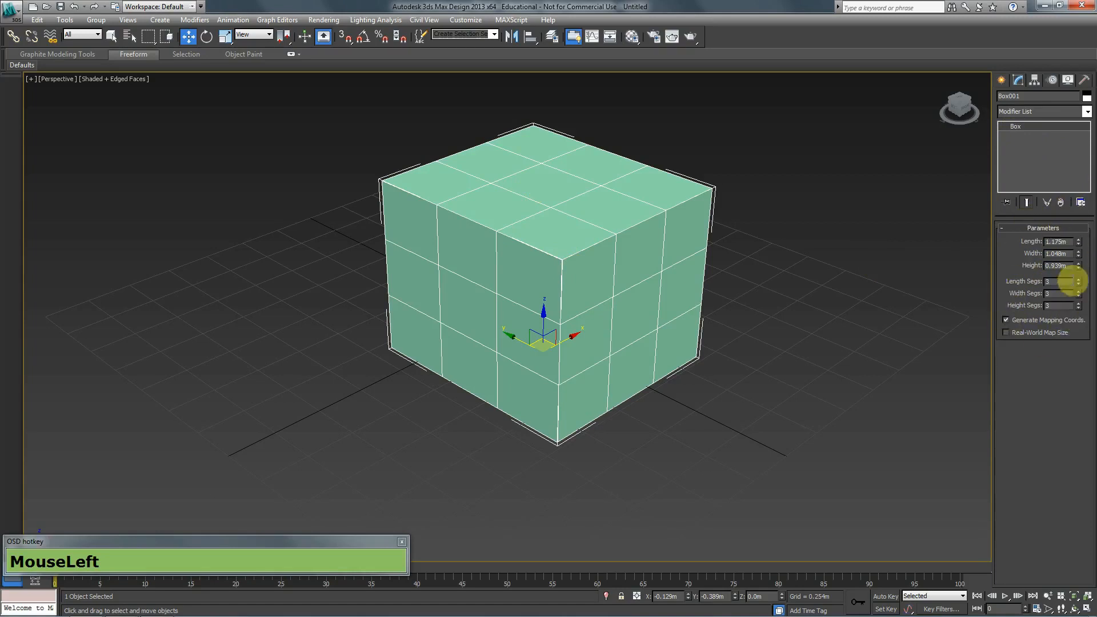
Convert the segmented box to an Editable Poly.
{"action": "right_click", "coordinate": [554, 221]}
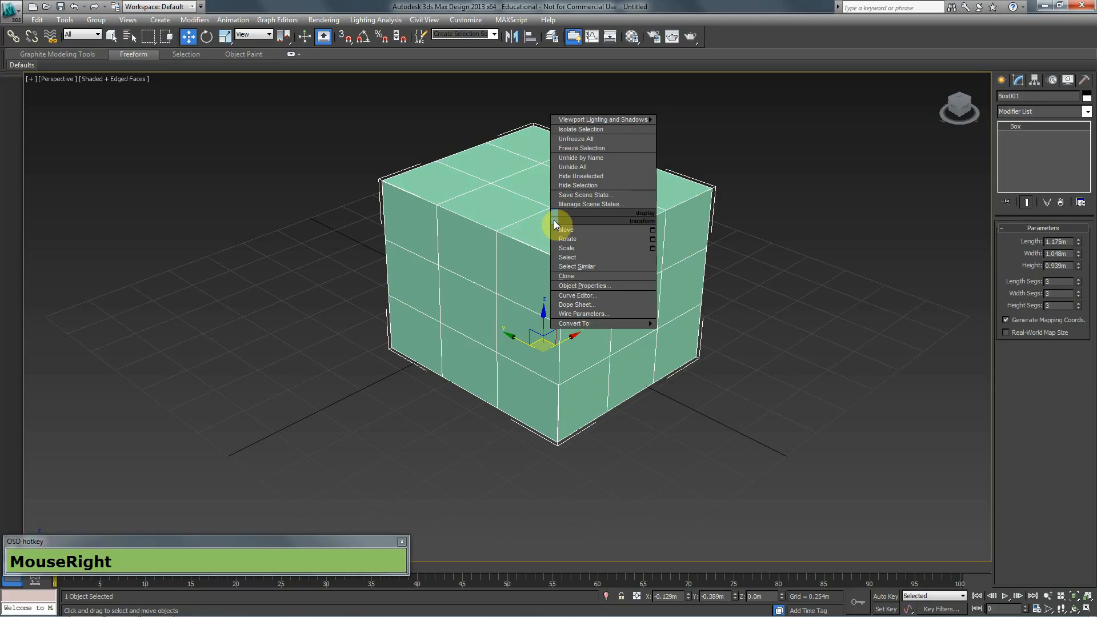
{"action": "mouse_move", "coordinate": [585, 321]}
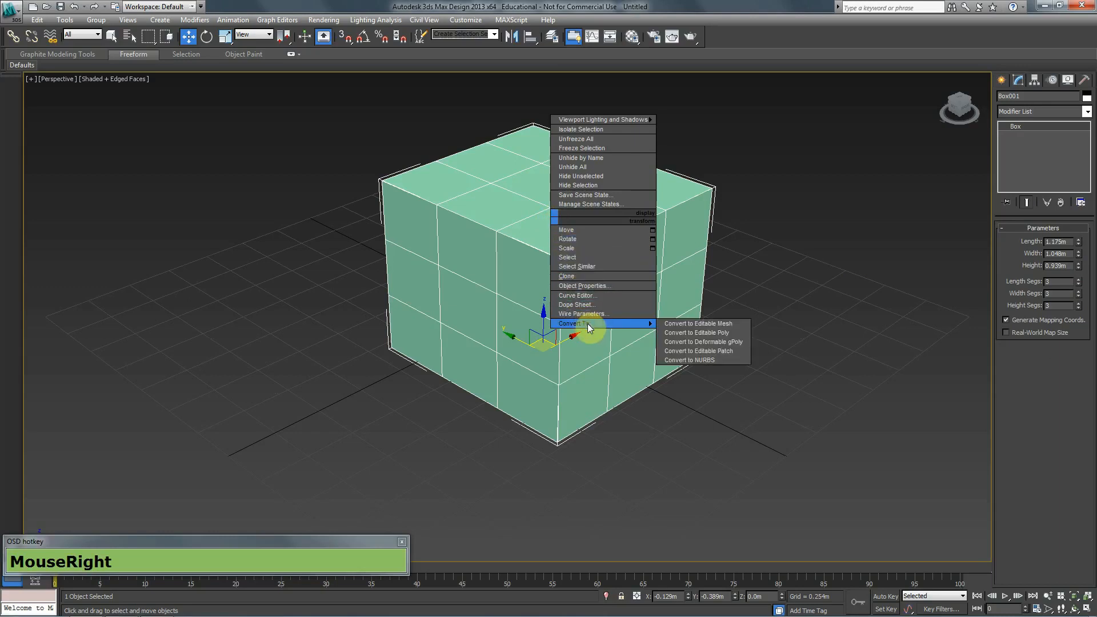
{"action": "left_click", "coordinate": [708, 332]}
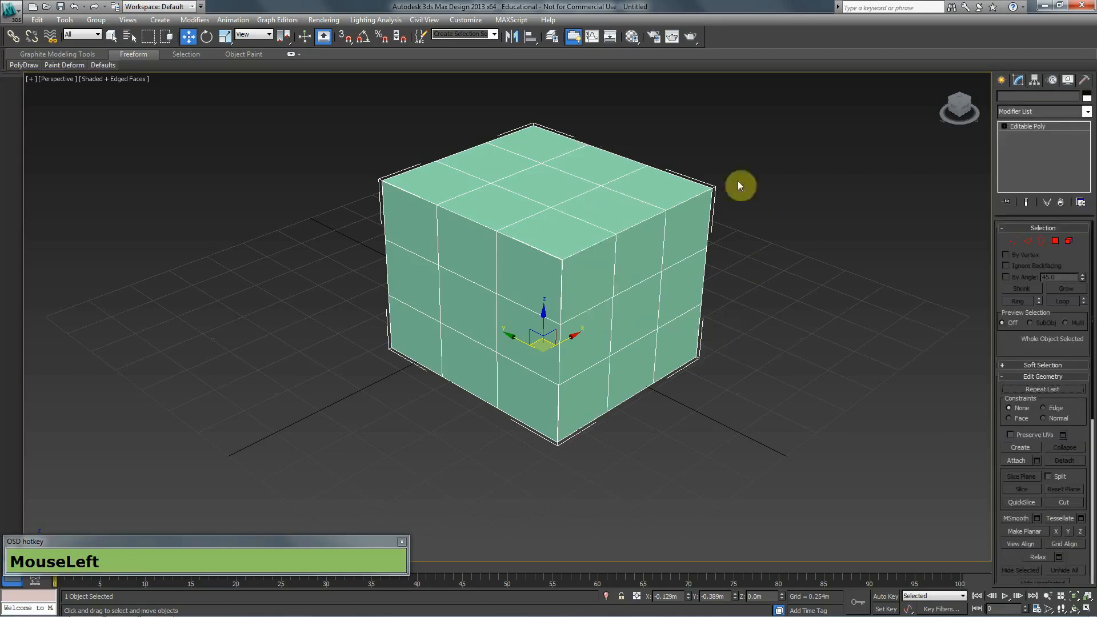
{"action": "left_click", "coordinate": [520, 286]}
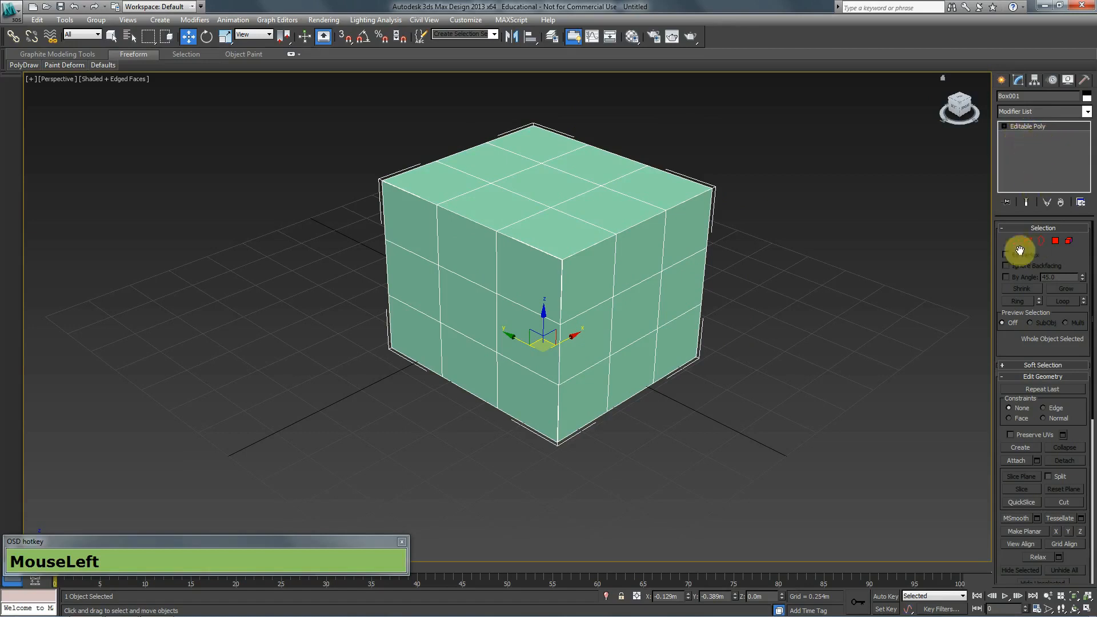
{"action": "left_click_drag", "start_coordinate": [1012, 337], "coordinate": [1017, 371]}
At vertex level, move one vertex on the box's upper front edge up and inward.
{"action": "key", "text": "1"}
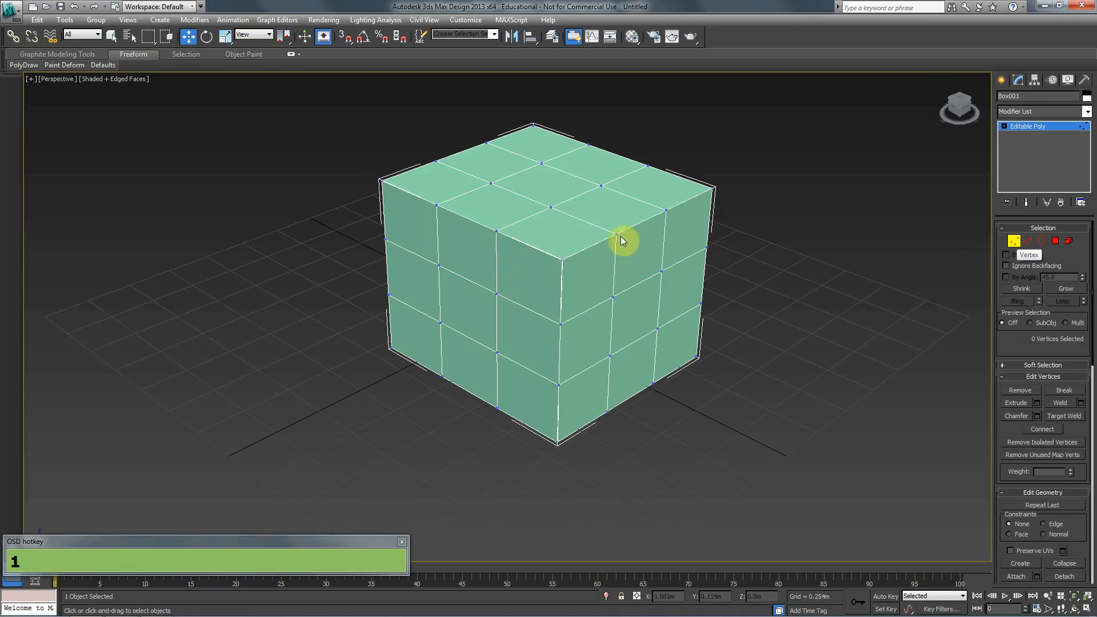
{"action": "left_click", "coordinate": [618, 235]}
{"action": "left_click_drag", "start_coordinate": [586, 225], "coordinate": [629, 213]}
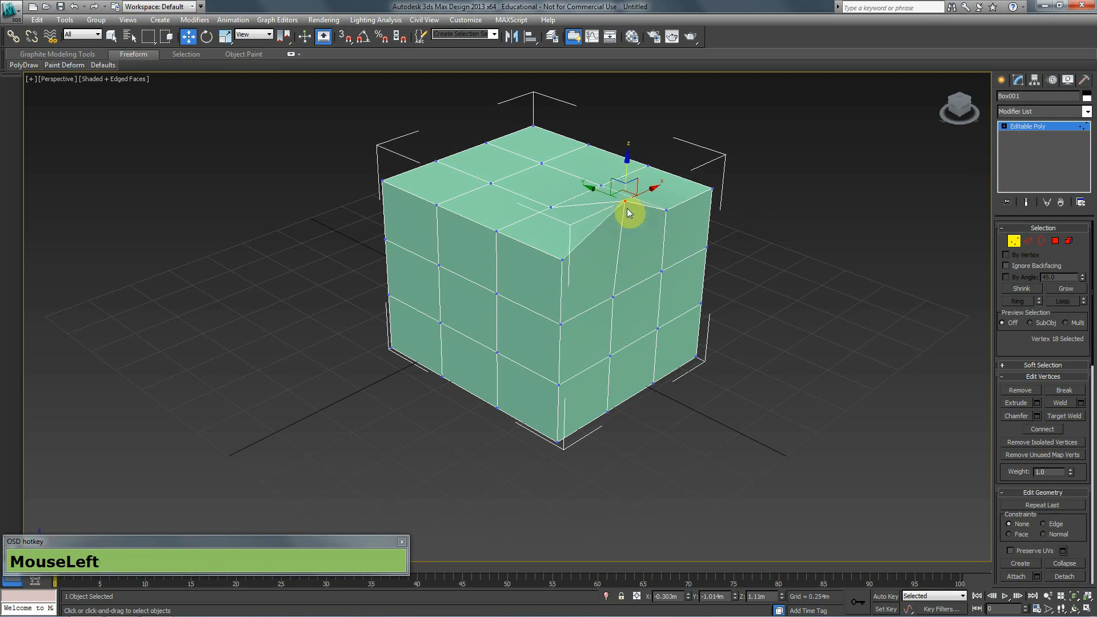
Add the neighbouring upper-edge vertex to the selection and rotate both vertices together.
{"action": "left_click", "coordinate": [204, 40]}
{"action": "mouse_move", "coordinate": [644, 213]}
{"action": "left_mouse_down"}
{"action": "mouse_move", "coordinate": [575, 166]}
{"action": "mouse_move", "coordinate": [646, 169]}
{"action": "mouse_move", "coordinate": [634, 188]}
{"action": "mouse_move", "coordinate": [656, 198]}
{"action": "left_mouse_up"}
{"action": "key", "text": "ctrl"}
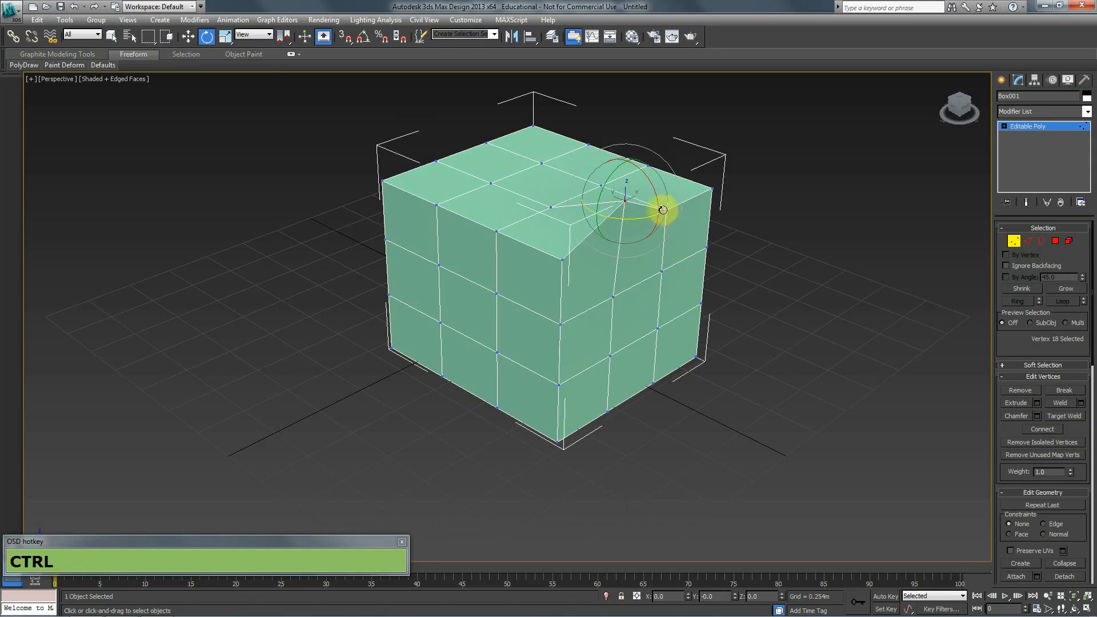
{"action": "left_click", "coordinate": [667, 210], "text": "ctrl"}
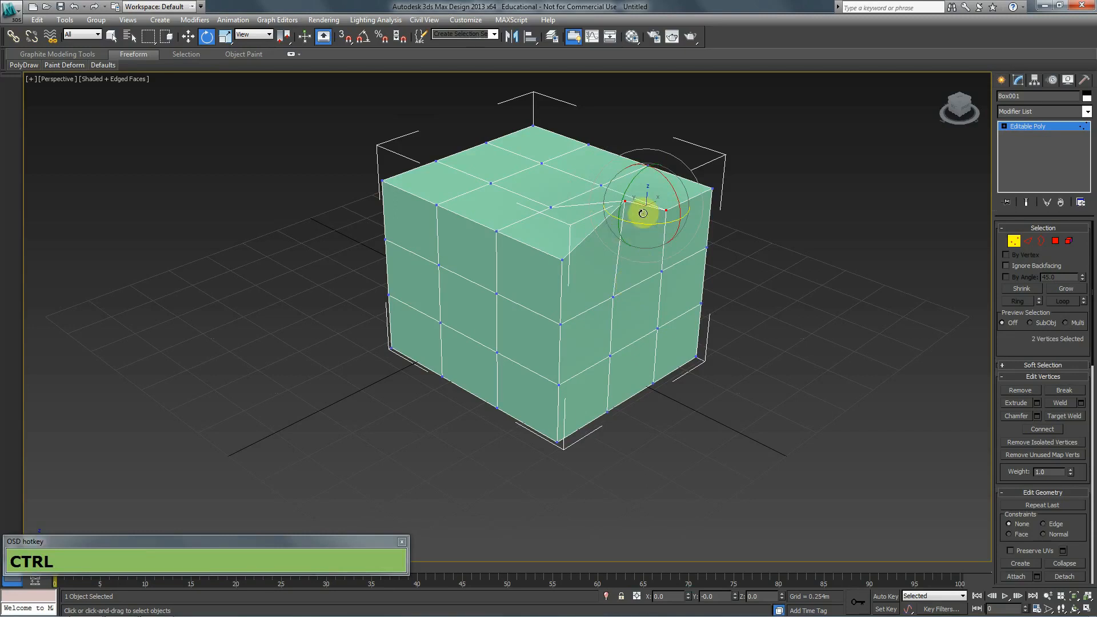
{"action": "left_click", "coordinate": [667, 209], "text": "alt"}
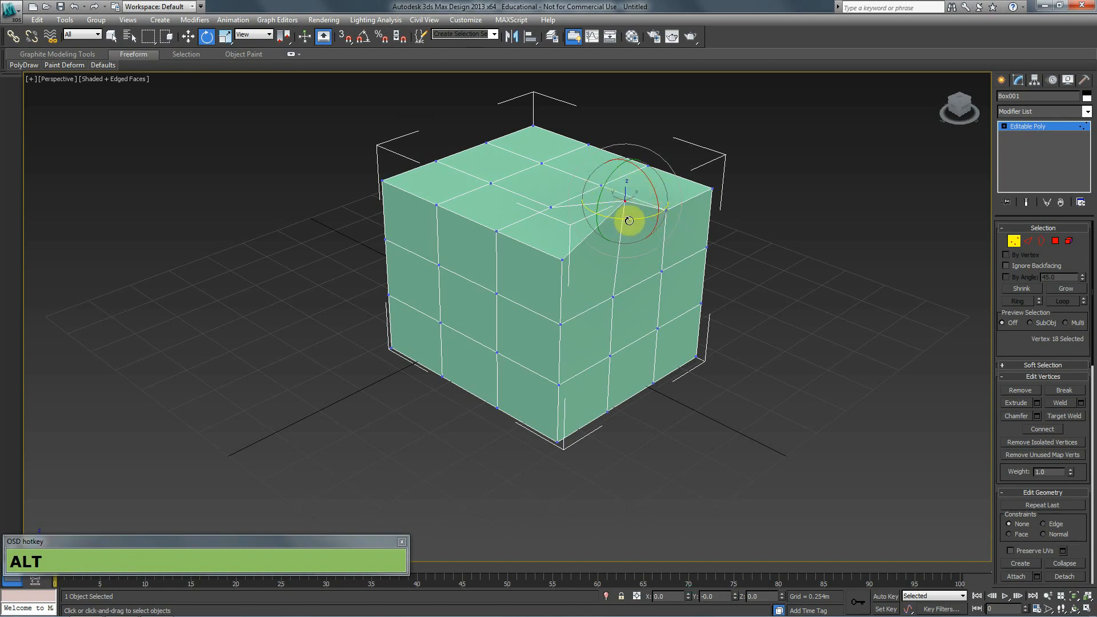
{"action": "left_click", "coordinate": [665, 210], "text": "ctrl"}
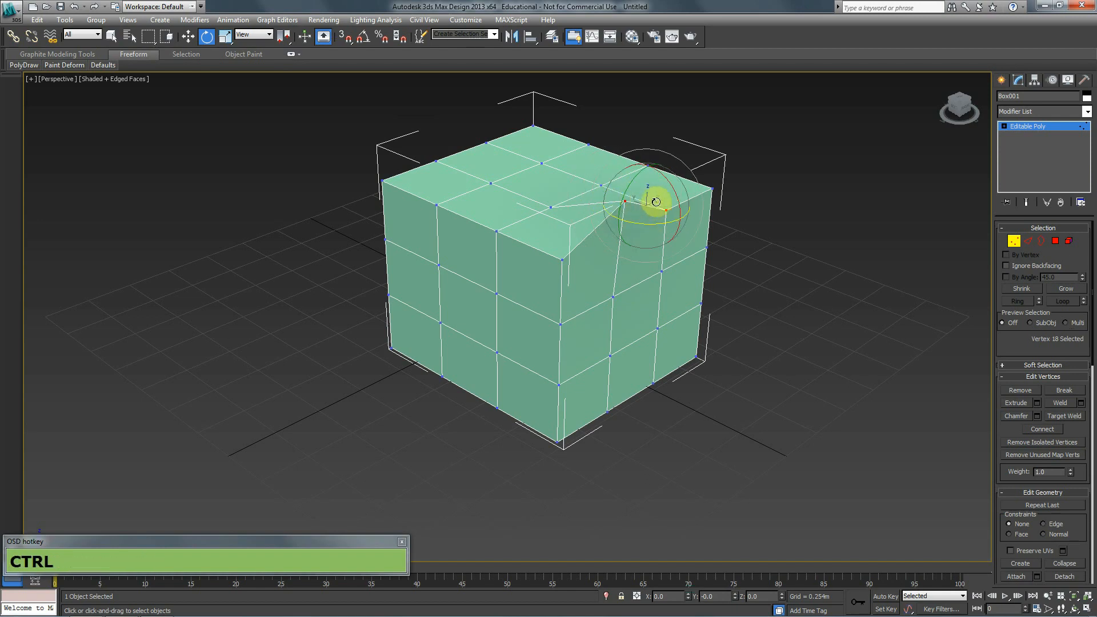
{"action": "left_click_drag", "start_coordinate": [629, 190], "coordinate": [623, 218]}
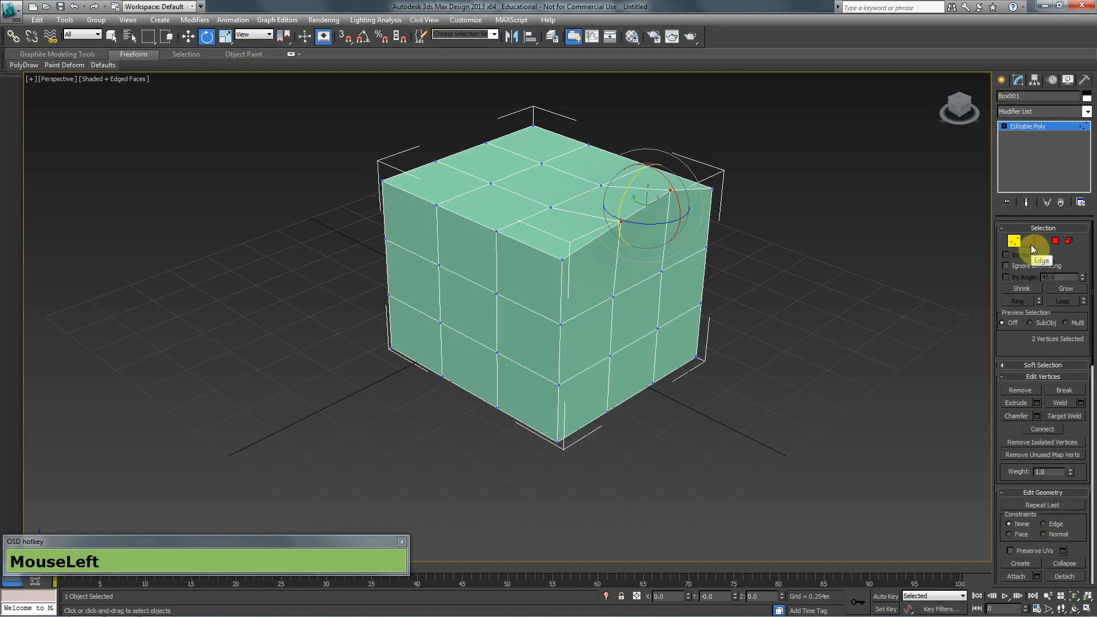
At edge level, lower the edge between the two rotated vertices slightly and undo the trial rotation.
{"action": "key", "text": "2"}
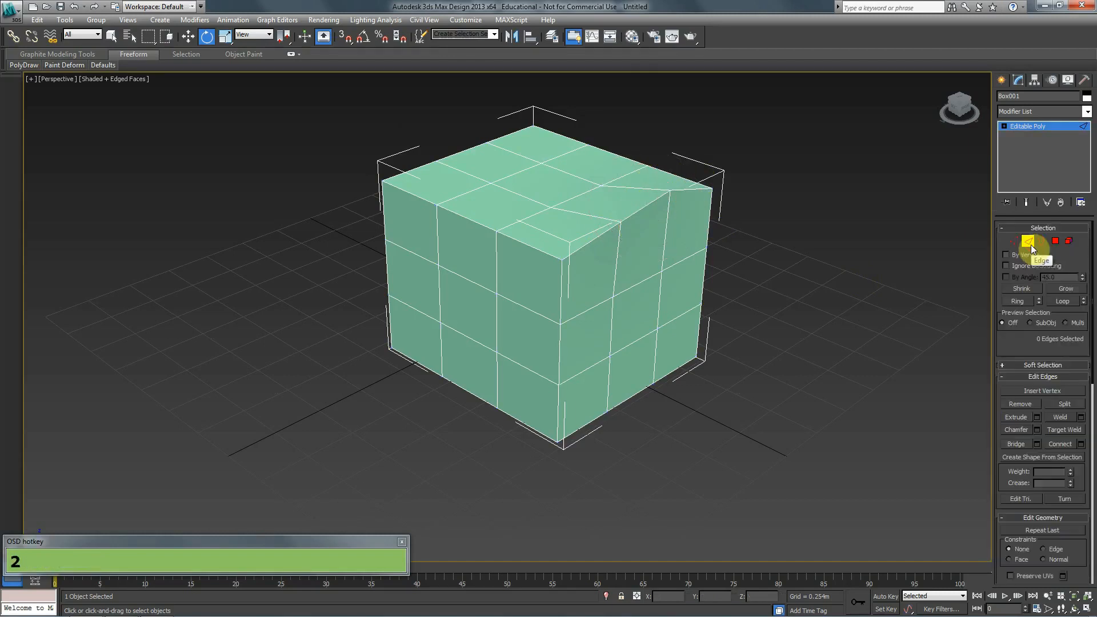
{"action": "left_click", "coordinate": [1032, 246]}
{"action": "left_click", "coordinate": [1030, 246]}
{"action": "left_click", "coordinate": [627, 217]}
{"action": "left_click", "coordinate": [601, 235]}
{"action": "left_click", "coordinate": [639, 209]}
{"action": "key", "text": "w"}
{"action": "mouse_move", "coordinate": [644, 179]}
{"action": "left_mouse_down"}
{"action": "mouse_move", "coordinate": [649, 164]}
{"action": "mouse_move", "coordinate": [643, 203]}
{"action": "mouse_move", "coordinate": [646, 171]}
{"action": "left_mouse_up"}
{"action": "key", "text": "e"}
{"action": "key", "text": "ctrl+z"}
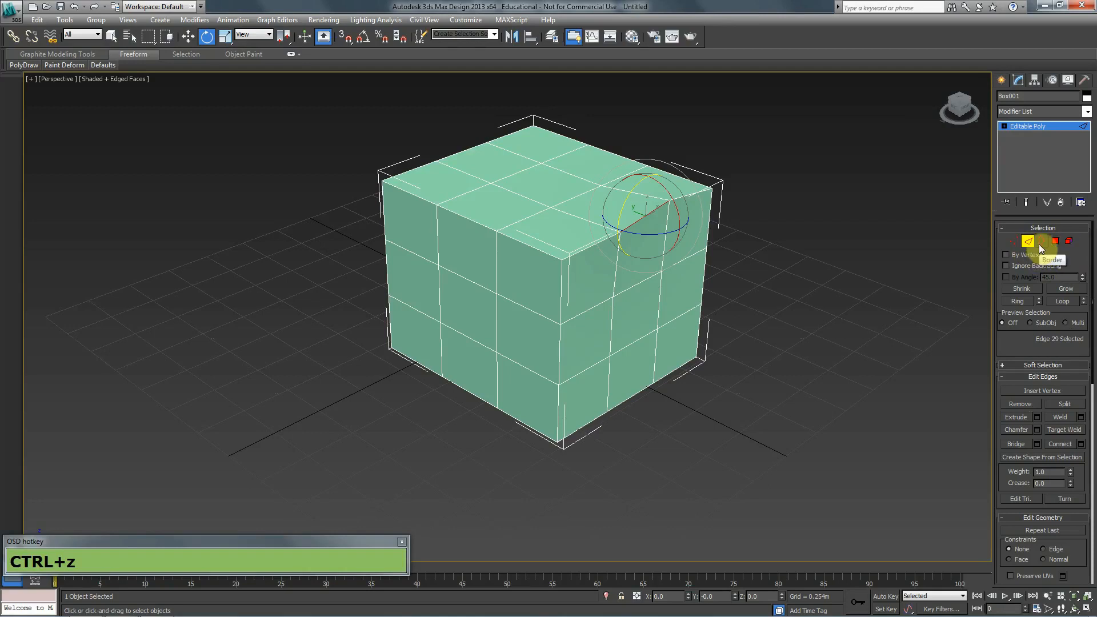
At polygon level, select several individual faces one after another, ending with the front corner polygon on top.
{"action": "left_click", "coordinate": [1056, 240]}
{"action": "left_click", "coordinate": [591, 279]}
{"action": "left_click", "coordinate": [464, 243]}
{"action": "left_click", "coordinate": [467, 306]}
{"action": "left_click", "coordinate": [546, 344]}
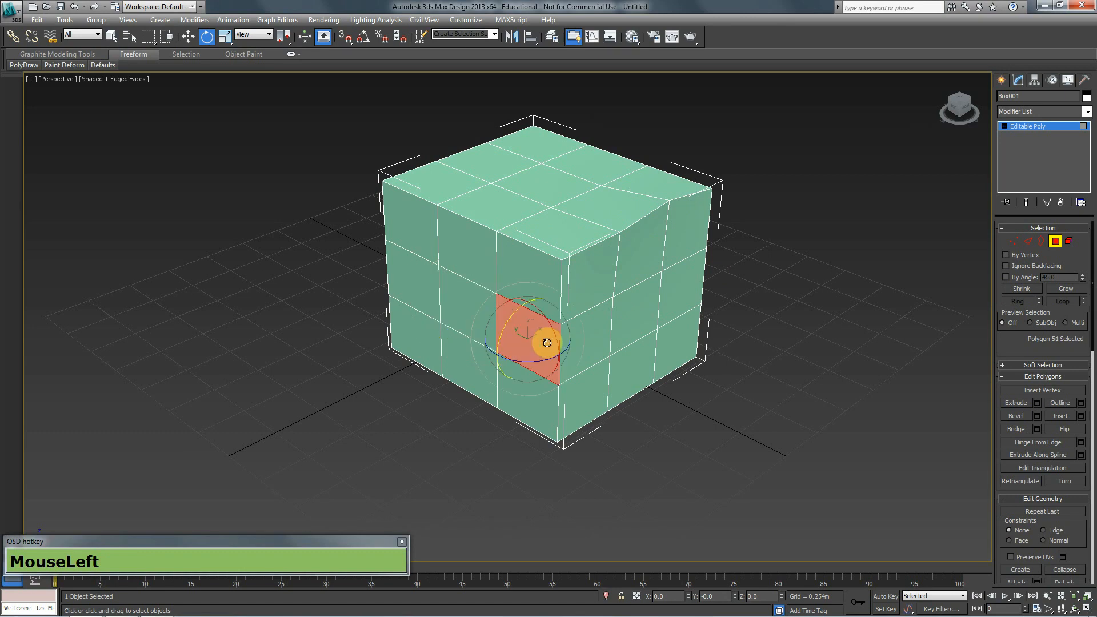
{"action": "left_click", "coordinate": [580, 226]}
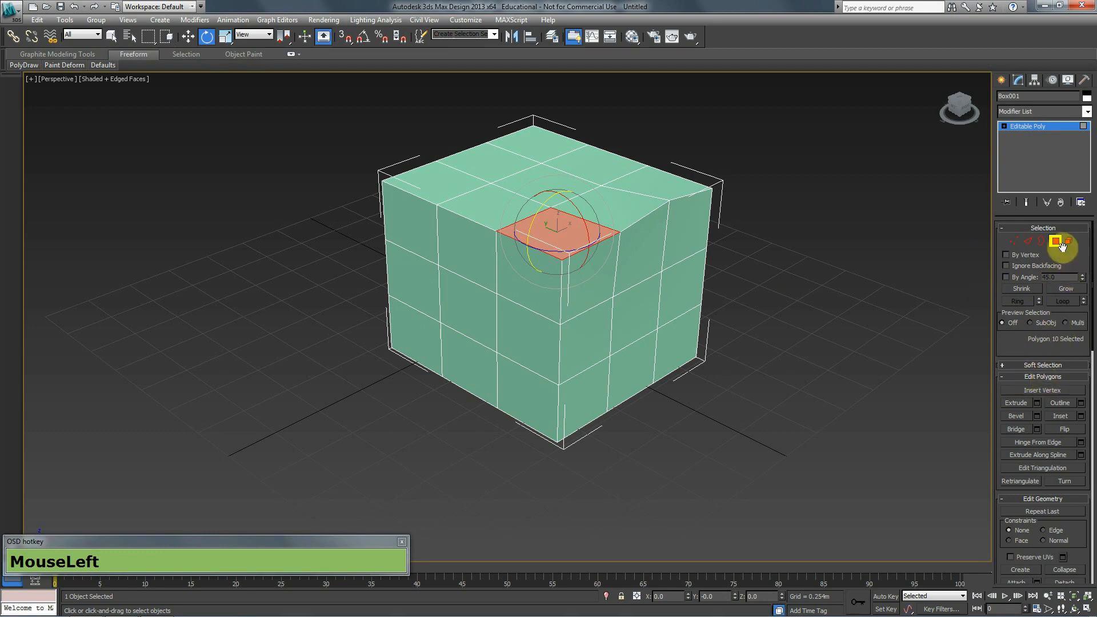
Examine the editing options offered at edge, vertex, element and polygon levels, finishing at polygon level with an upper side polygon selected.
{"action": "left_click", "coordinate": [1023, 239]}
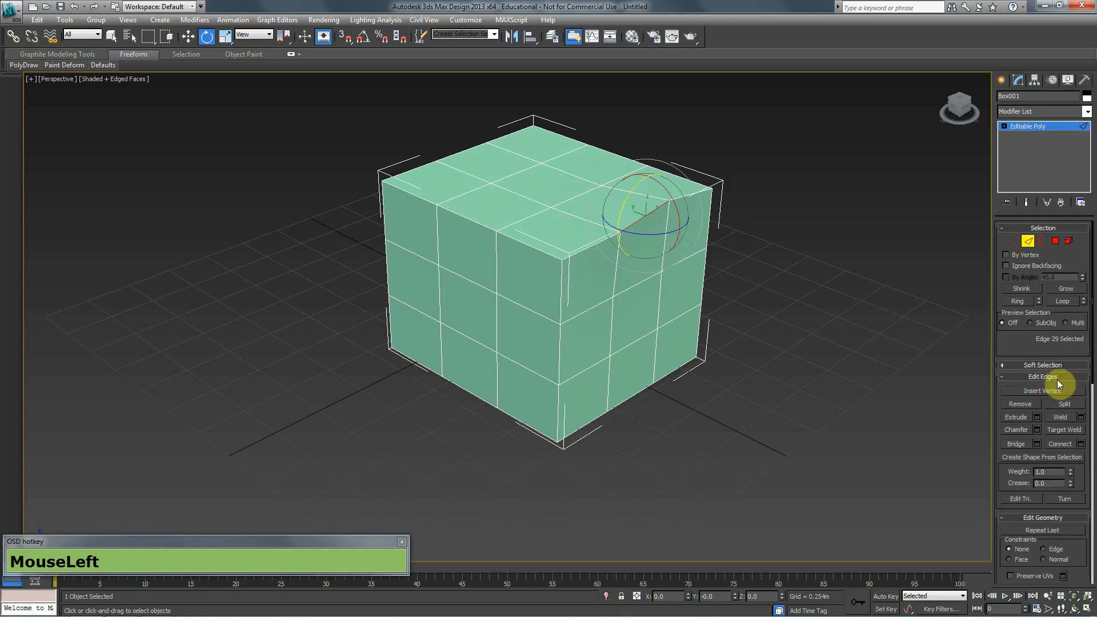
{"action": "left_click", "coordinate": [1015, 240]}
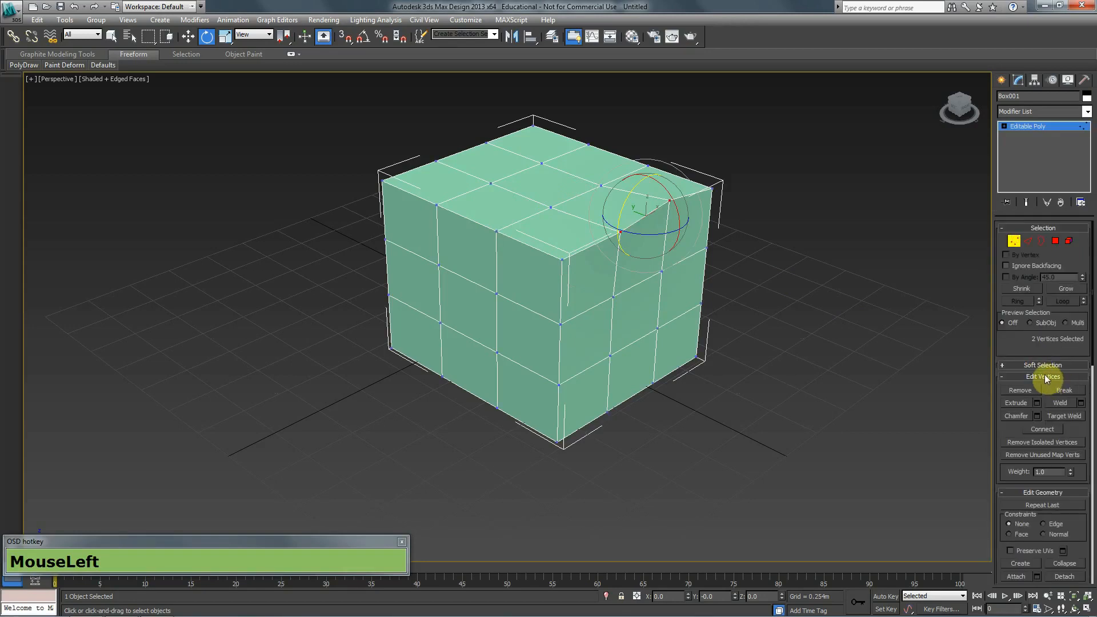
{"action": "left_click", "coordinate": [1069, 240]}
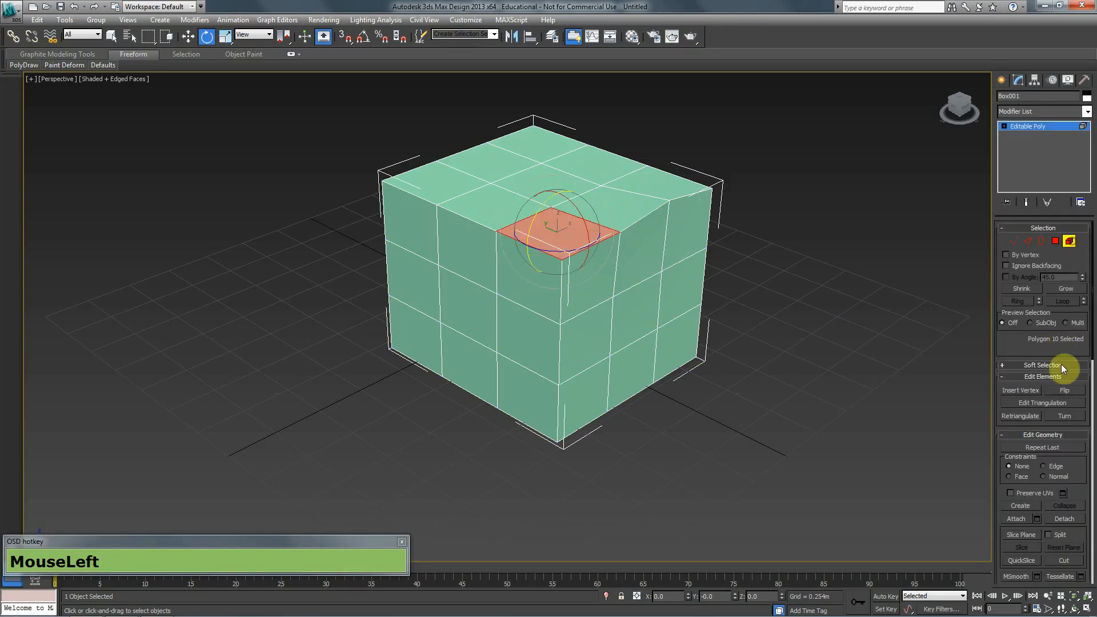
{"action": "left_click", "coordinate": [1055, 242]}
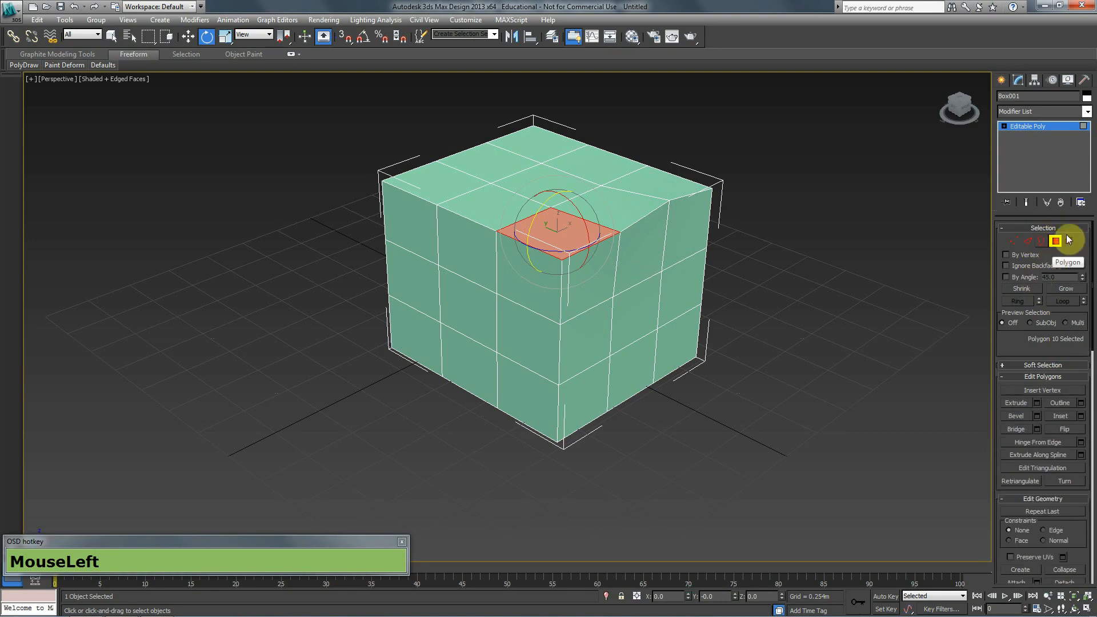
{"action": "left_click", "coordinate": [635, 262]}
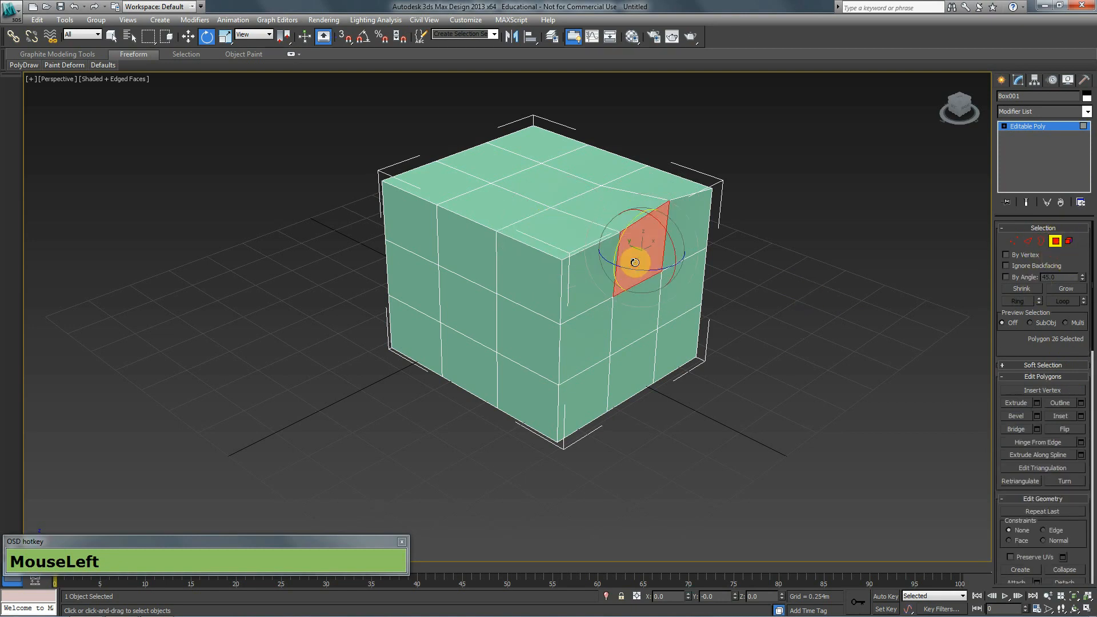
{"action": "left_click", "coordinate": [1003, 377]}
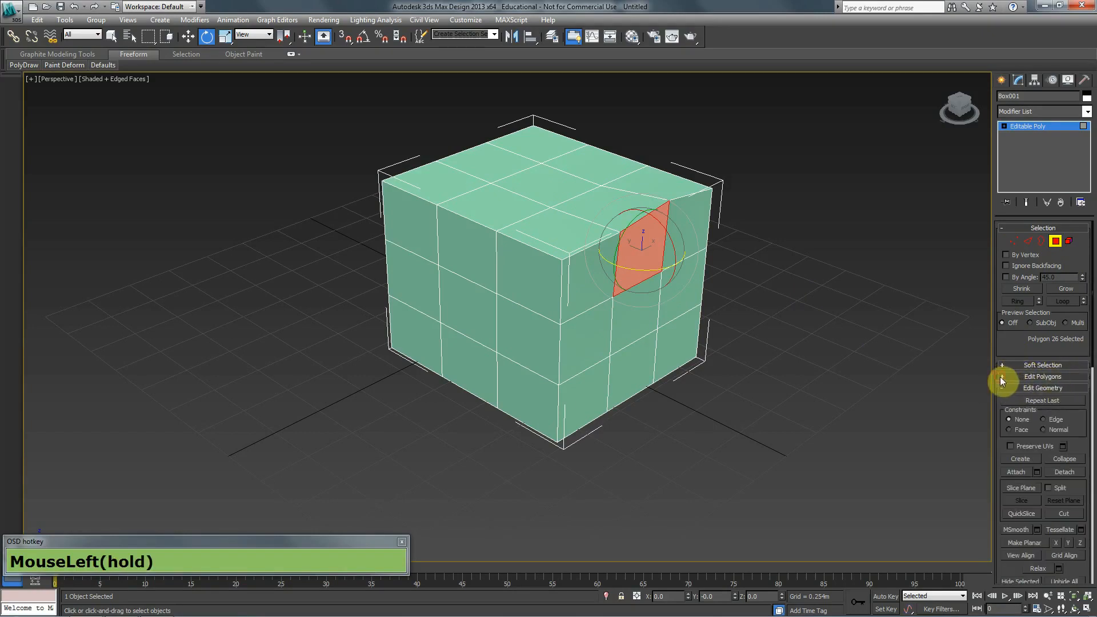
{"action": "left_click", "coordinate": [1010, 376]}
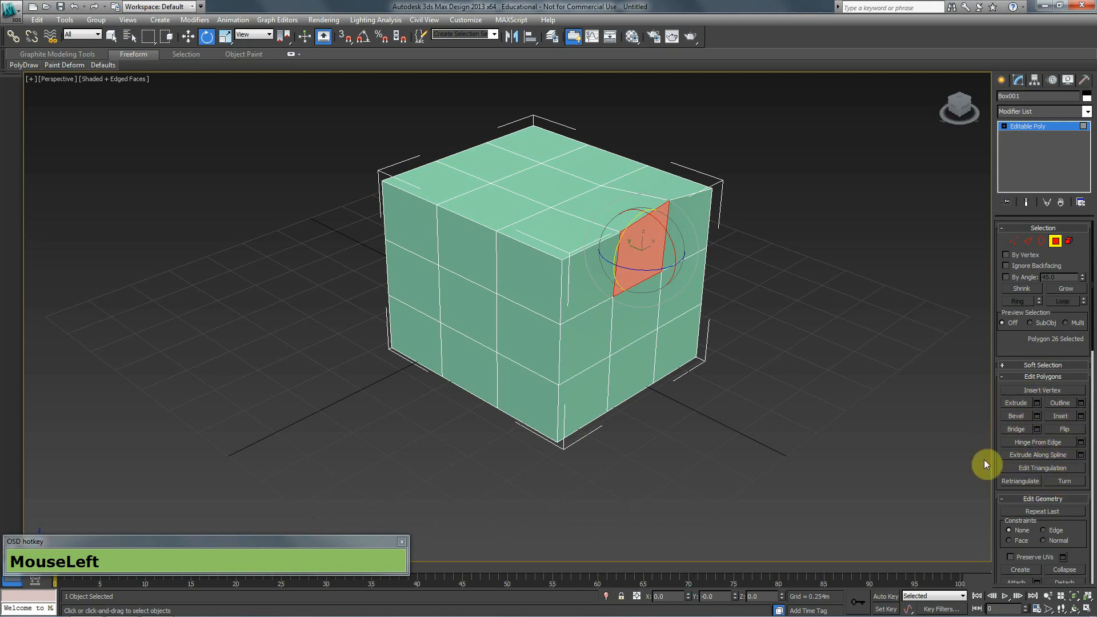
Extrude the centre polygon of the side face outward into a segmented arm, declining to resave the corrupt autobackup file.
{"action": "left_click", "coordinate": [623, 332]}
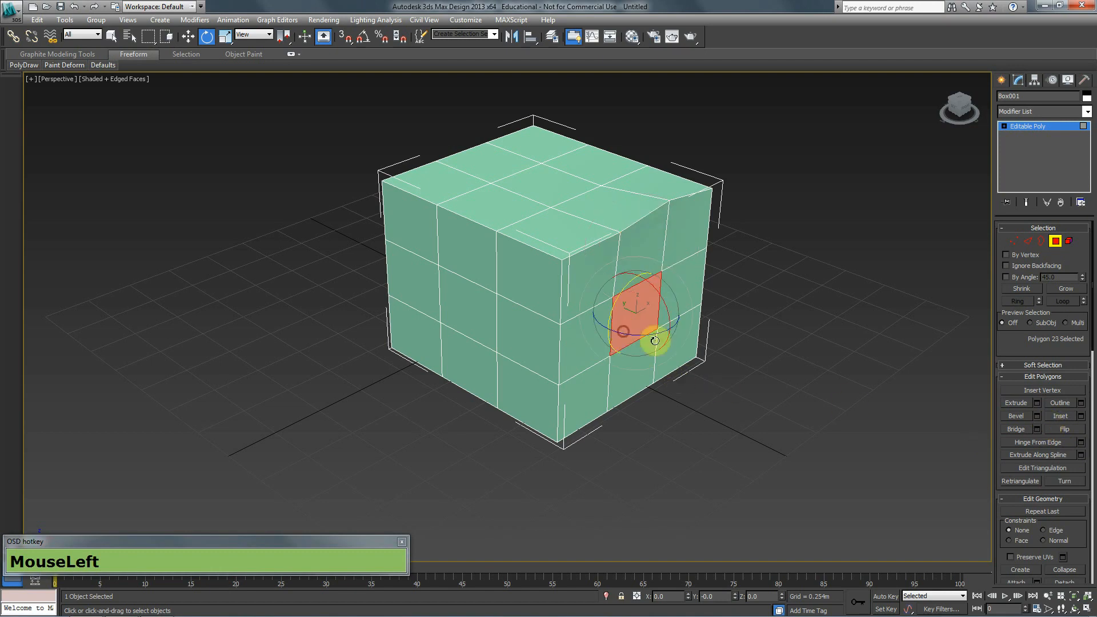
{"action": "left_click", "coordinate": [1016, 403]}
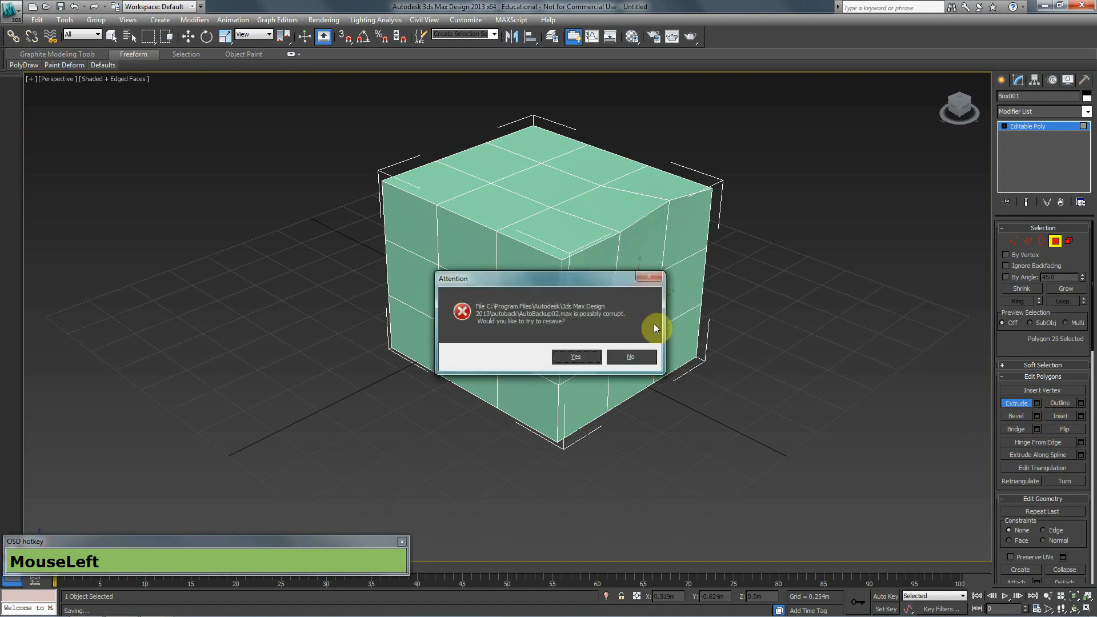
{"action": "left_click", "coordinate": [649, 356]}
{"action": "left_click_drag", "start_coordinate": [632, 311], "coordinate": [615, 217]}
{"action": "left_click_drag", "start_coordinate": [691, 339], "coordinate": [666, 283]}
{"action": "left_click_drag", "start_coordinate": [735, 369], "coordinate": [713, 314]}
Extrude the arm's end upward into a tower, and extrude further blocks from the adjacent side face, the box top and the arm's side.
{"action": "left_click_drag", "start_coordinate": [779, 343], "coordinate": [788, 198]}
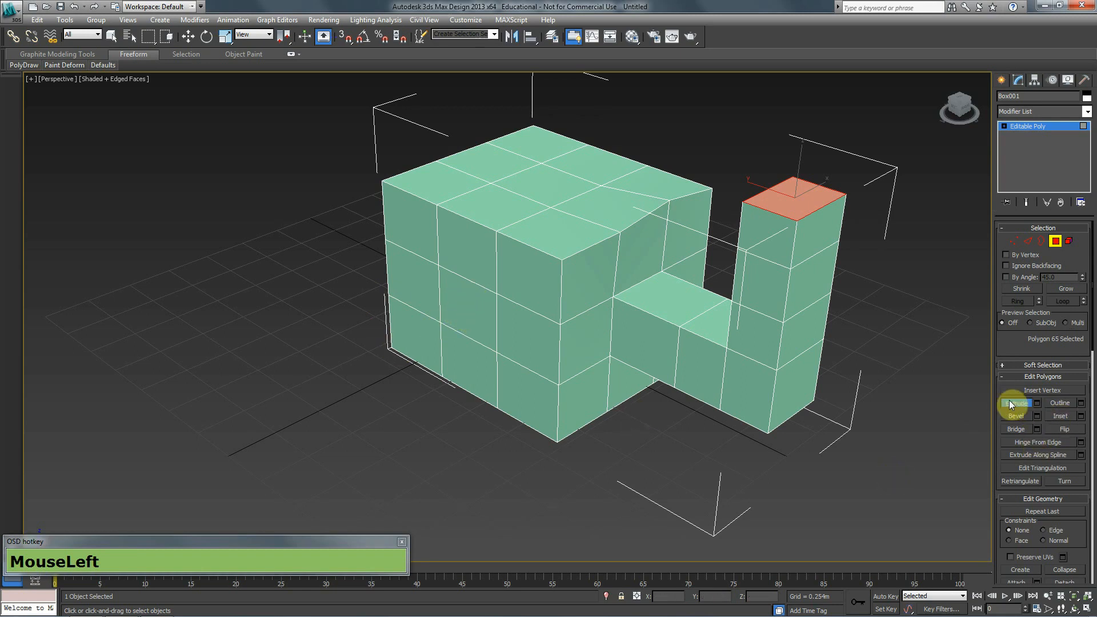
{"action": "left_click_drag", "start_coordinate": [483, 319], "coordinate": [486, 114]}
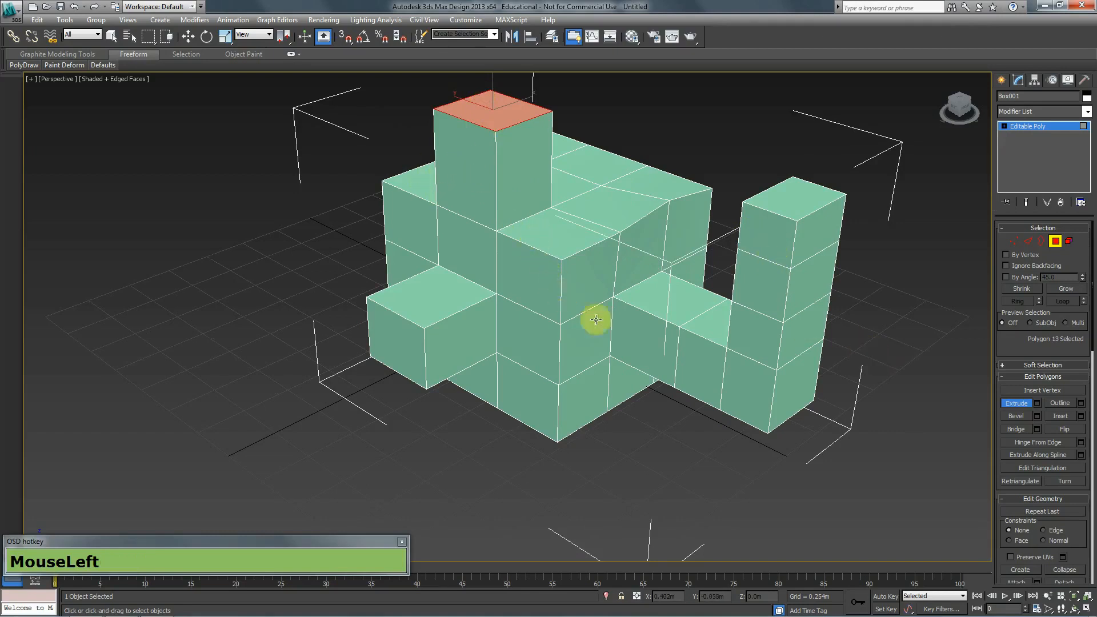
{"action": "left_click_drag", "start_coordinate": [704, 371], "coordinate": [712, 334]}
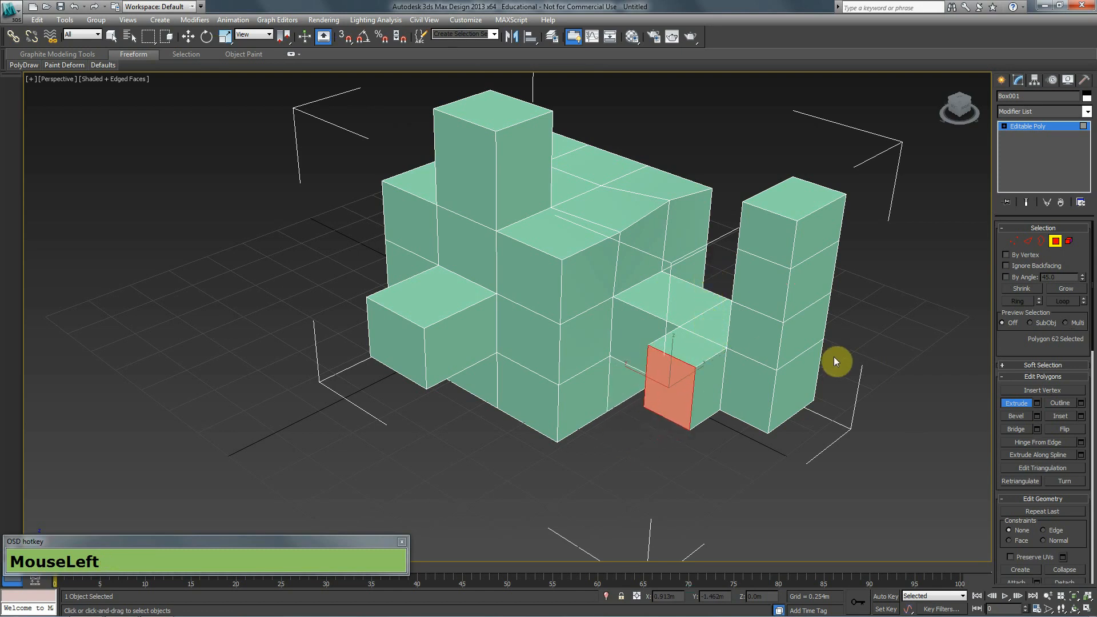
Extrude the selected end polygon of the small block on the arm's side by a height of 0.1 m.
{"action": "left_click", "coordinate": [1039, 407]}
{"action": "key", "text": "e"}
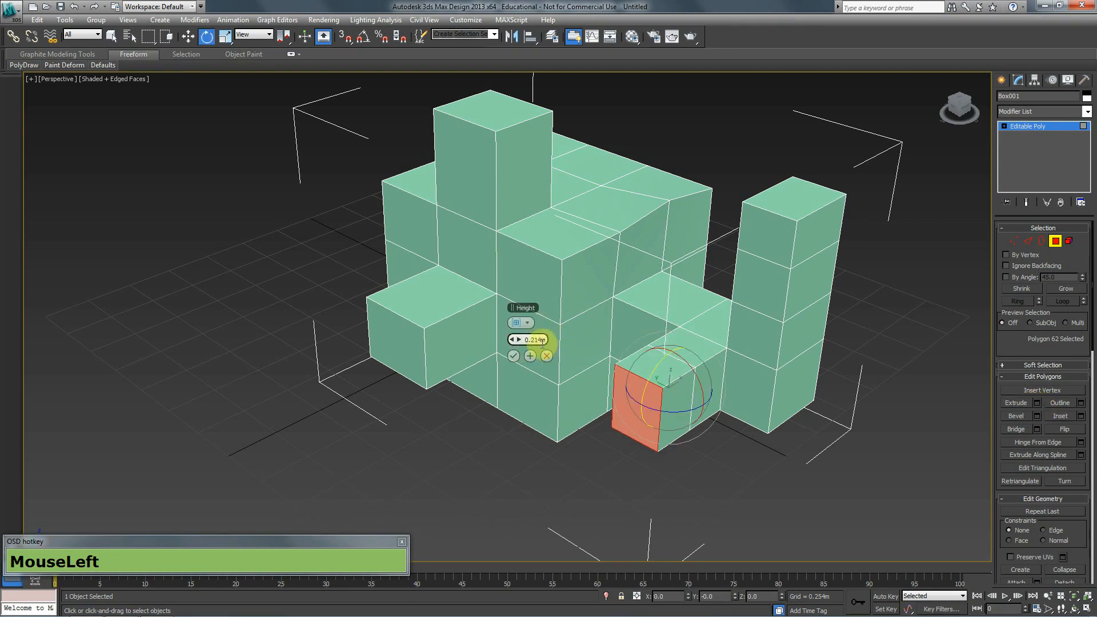
{"action": "type", "text": "0"}
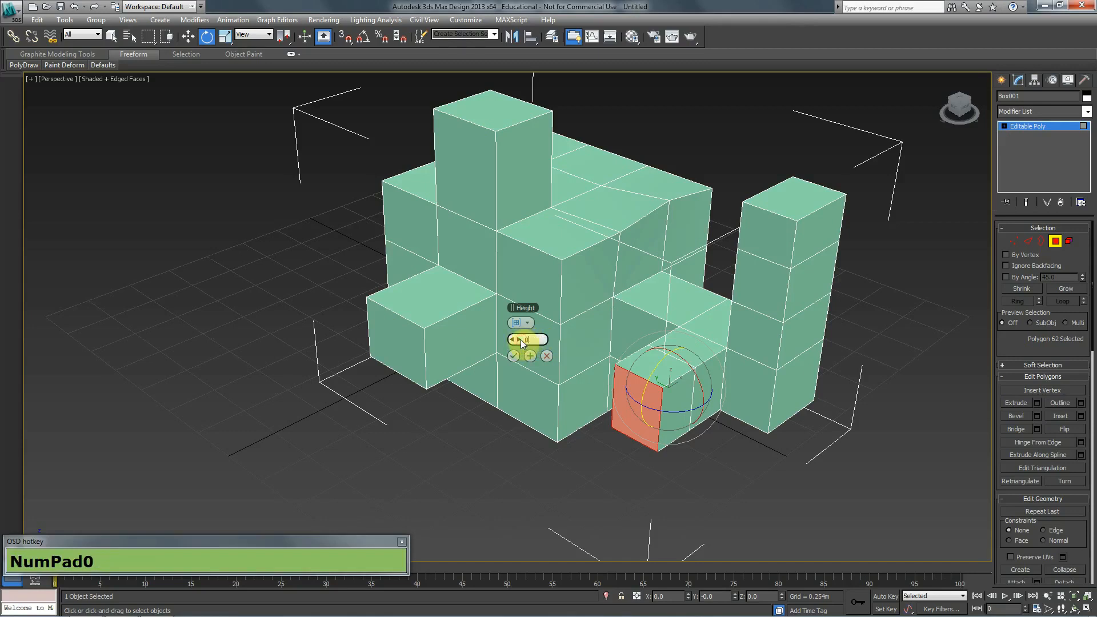
{"action": "type", "text": ".1m"}
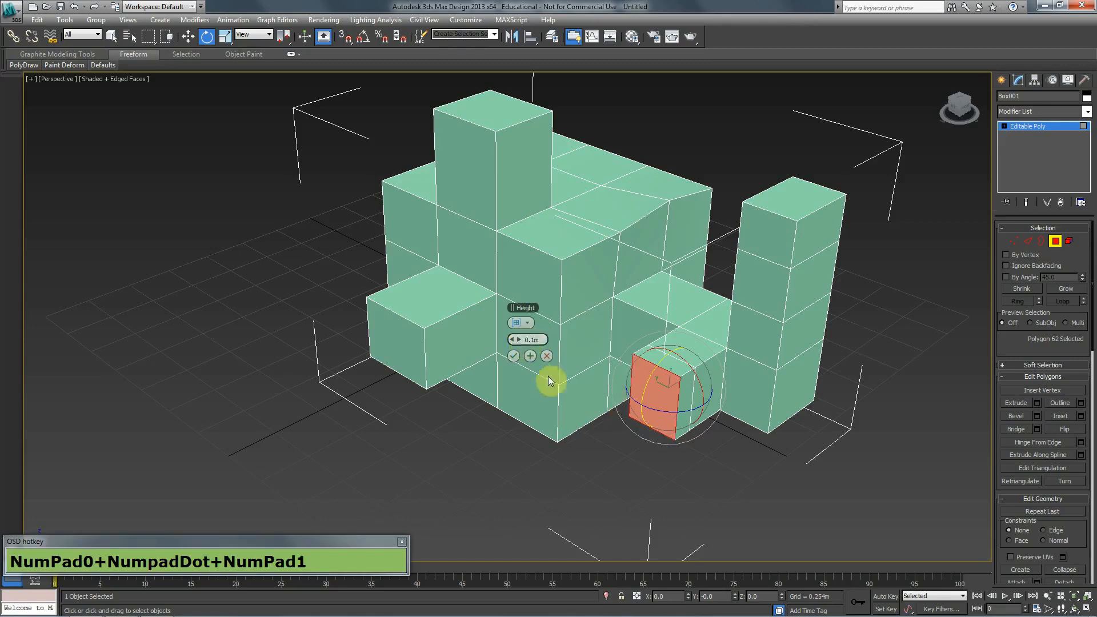
{"action": "left_click_drag", "start_coordinate": [546, 340], "coordinate": [519, 340]}
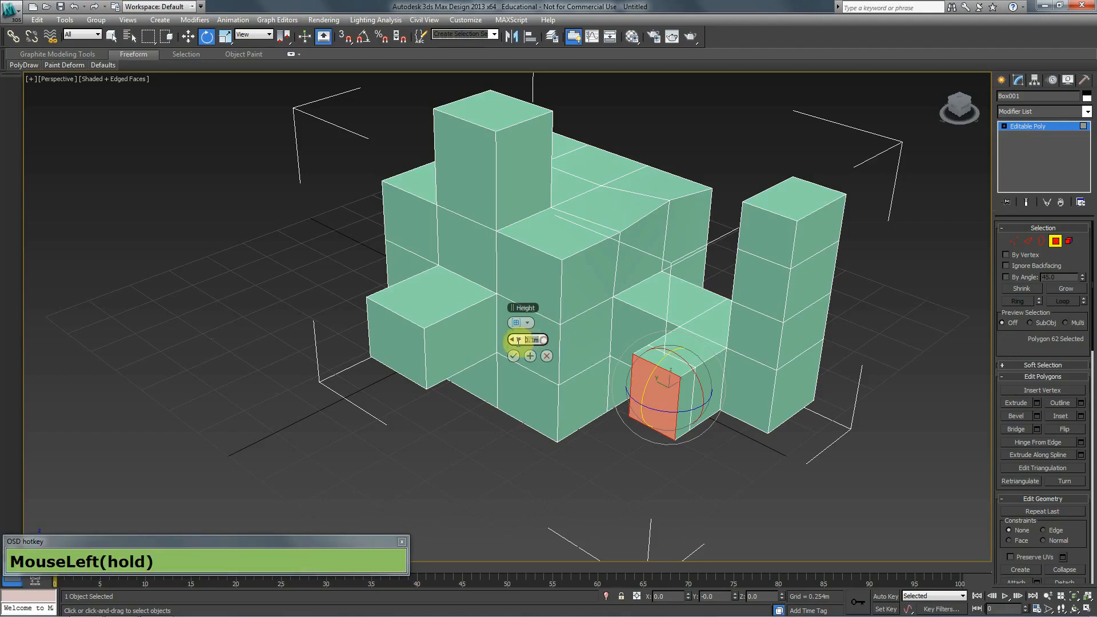
{"action": "left_click", "coordinate": [514, 356]}
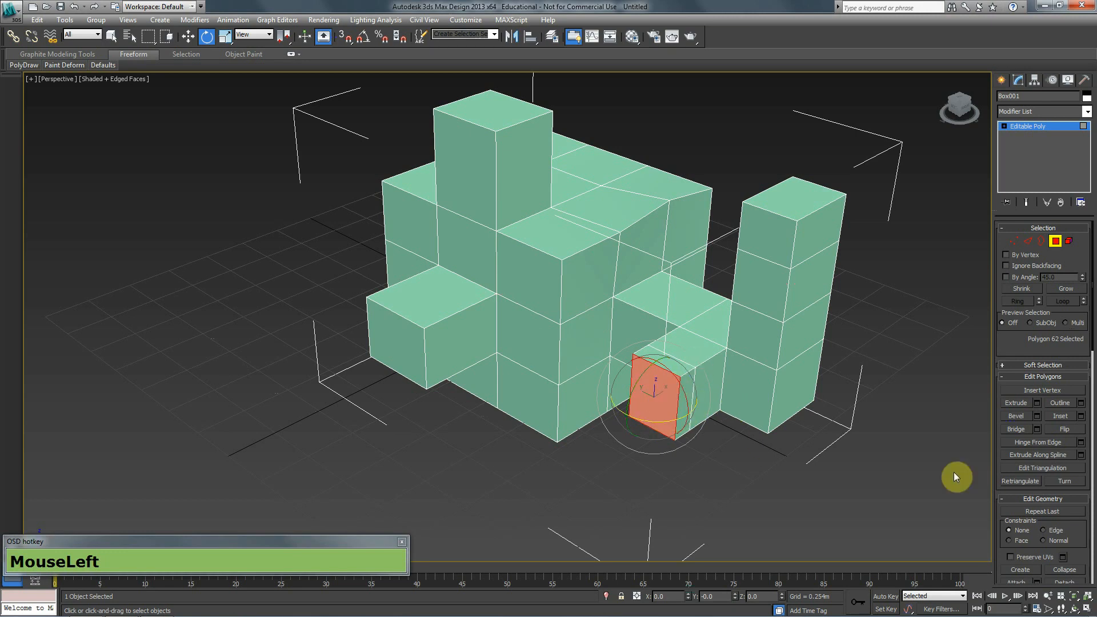
Try to extrude the small block's end polygon by 0.3 m and by 0.2 m.
{"action": "left_click", "coordinate": [1038, 403]}
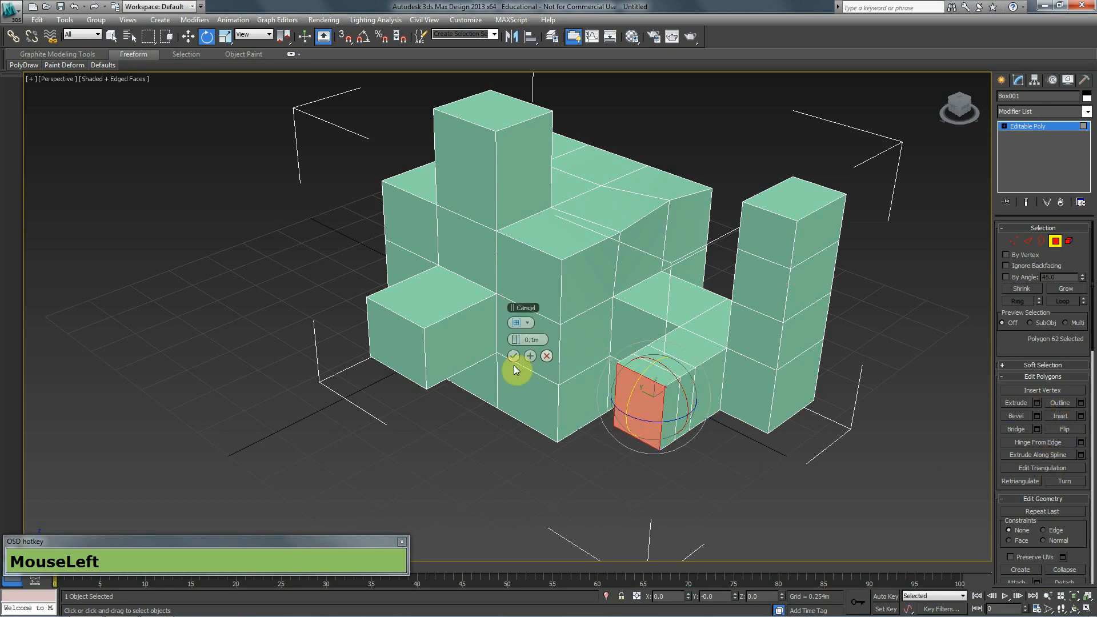
{"action": "left_click", "coordinate": [541, 339]}
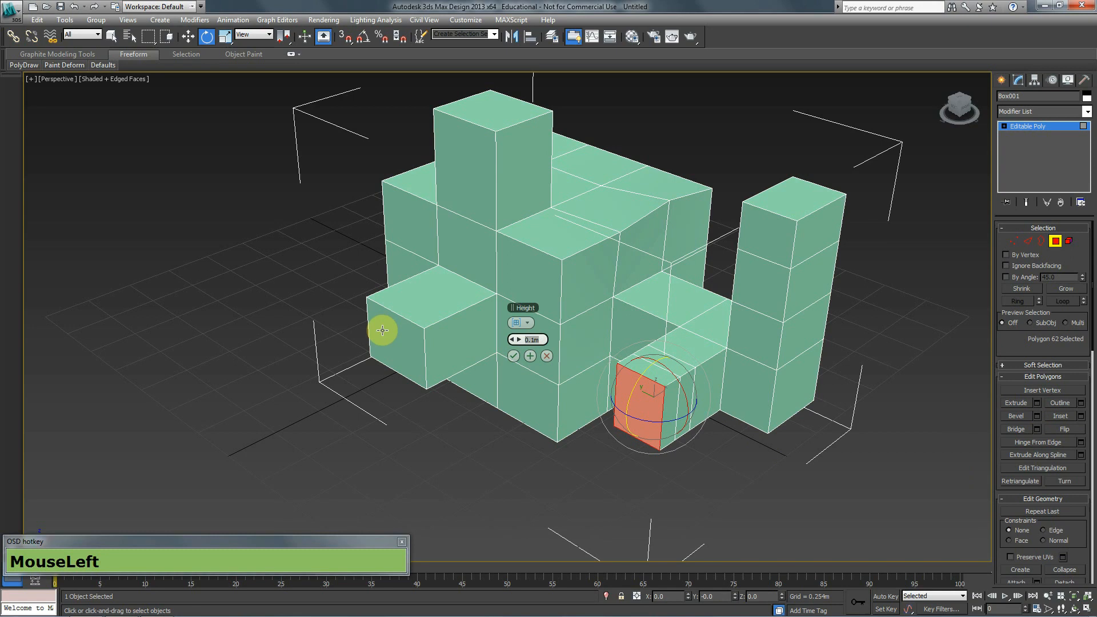
{"action": "type", "text": "0.3"}
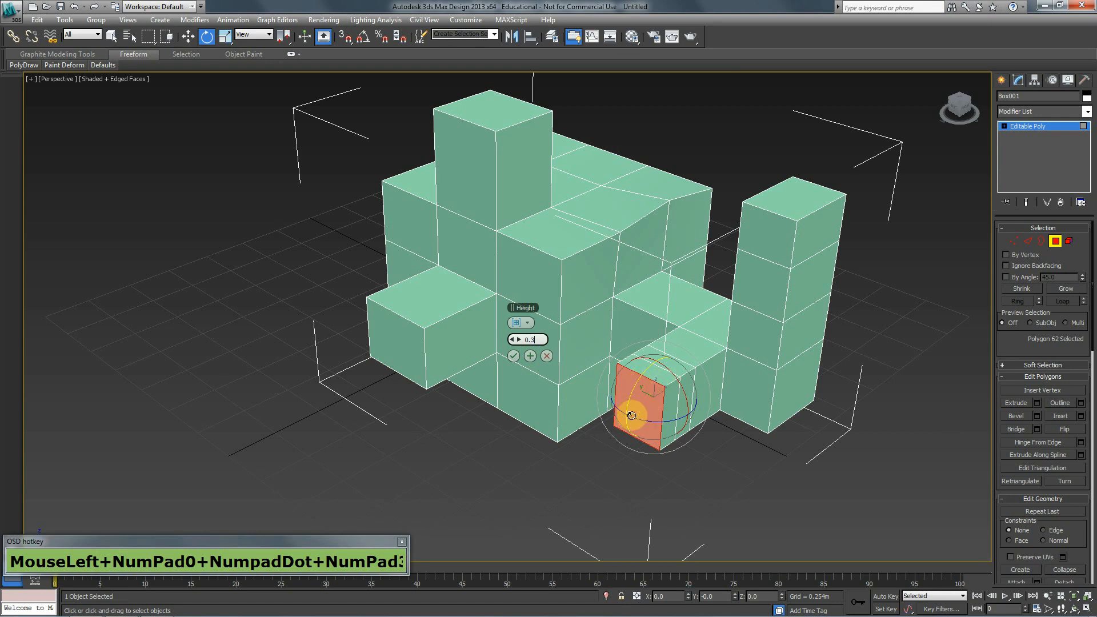
{"action": "left_click", "coordinate": [530, 356]}
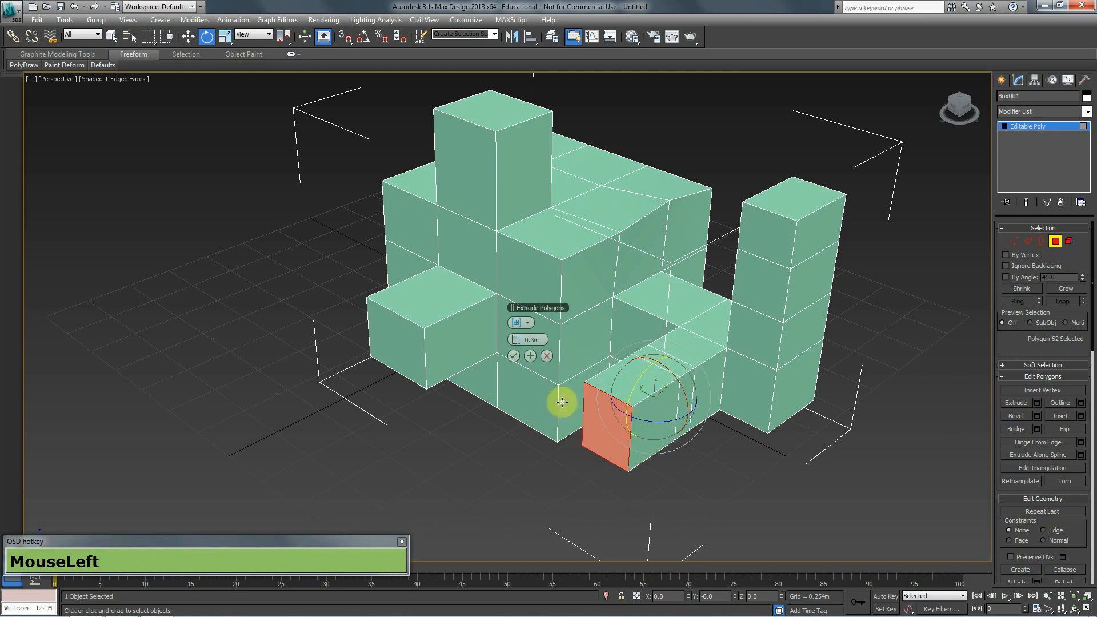
{"action": "left_click_drag", "start_coordinate": [531, 340], "coordinate": [565, 398]}
{"action": "type", "text": "0.2"}
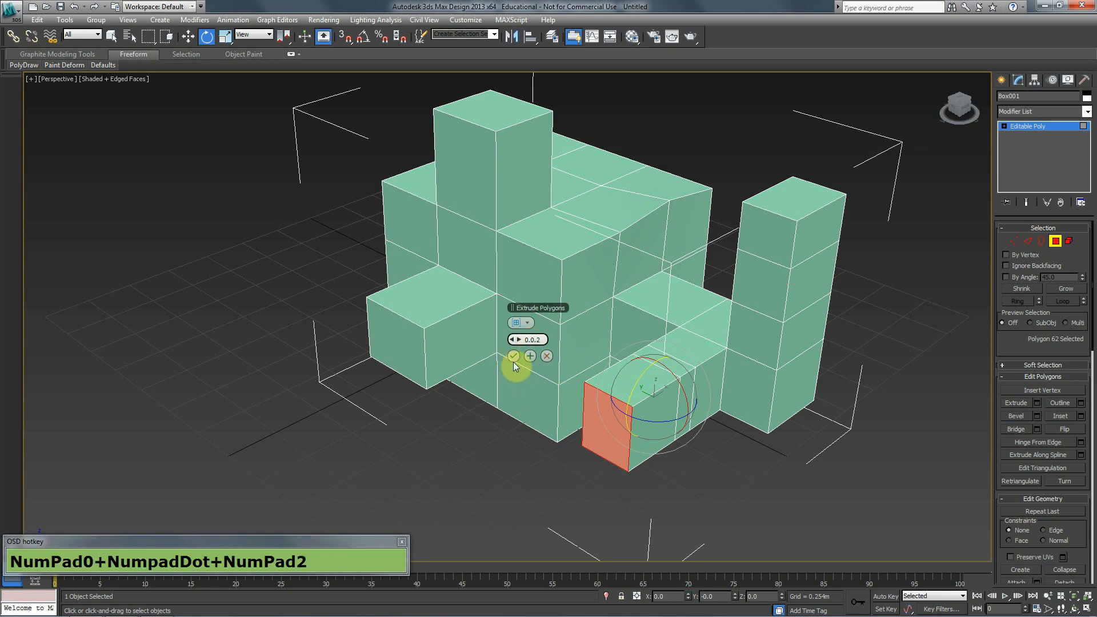
{"action": "left_click", "coordinate": [514, 357]}
{"action": "left_click", "coordinate": [514, 359]}
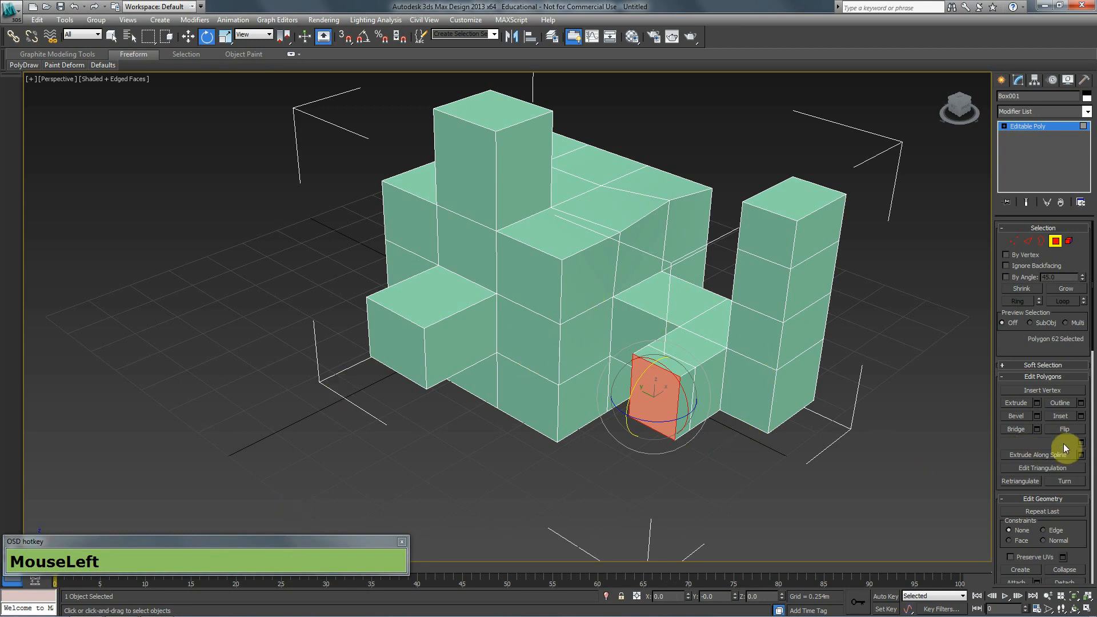
Extrude the small block's end polygon by 0.3 m, apply it, and add another extrusion of 0.2 m.
{"action": "left_click", "coordinate": [1038, 403]}
{"action": "left_click", "coordinate": [537, 339]}
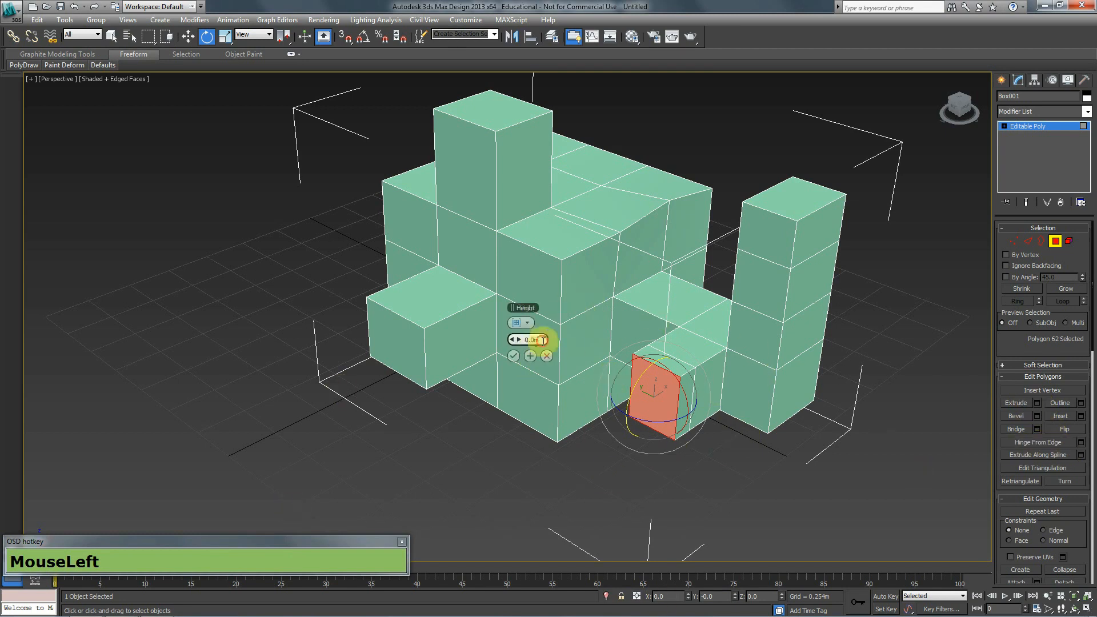
{"action": "type", "text": "0."}
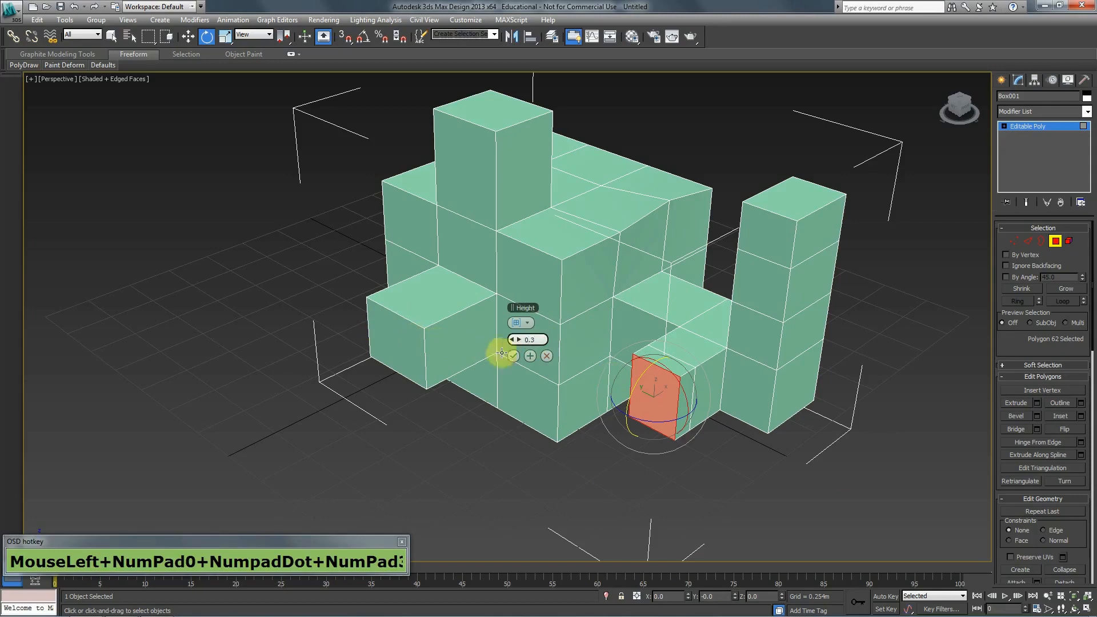
{"action": "left_click", "coordinate": [530, 356]}
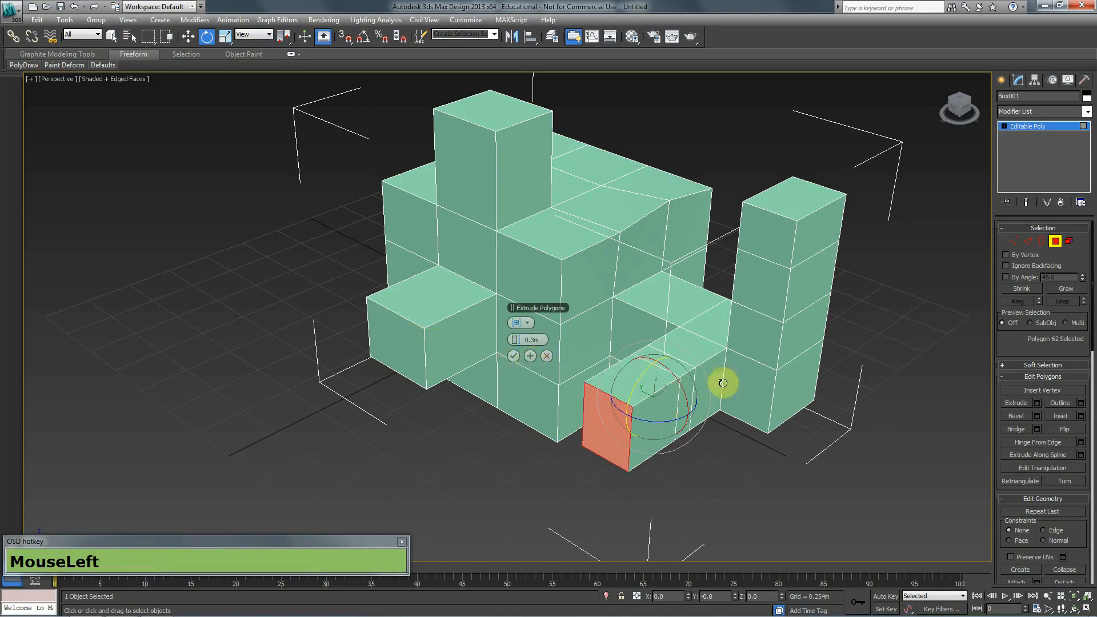
{"action": "left_click", "coordinate": [529, 356]}
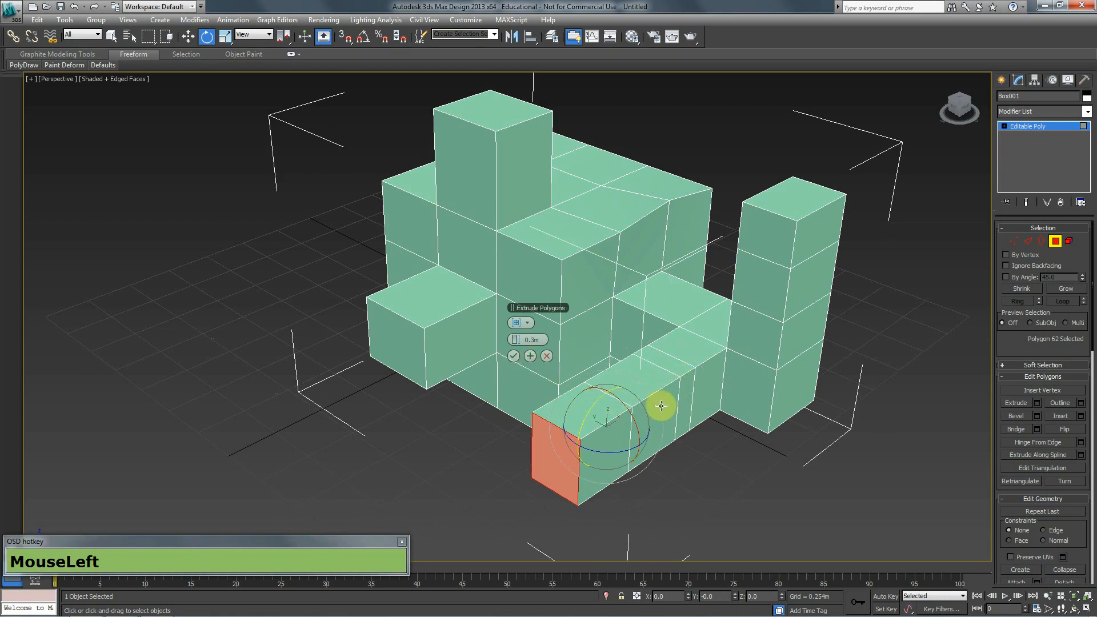
{"action": "left_click", "coordinate": [530, 340]}
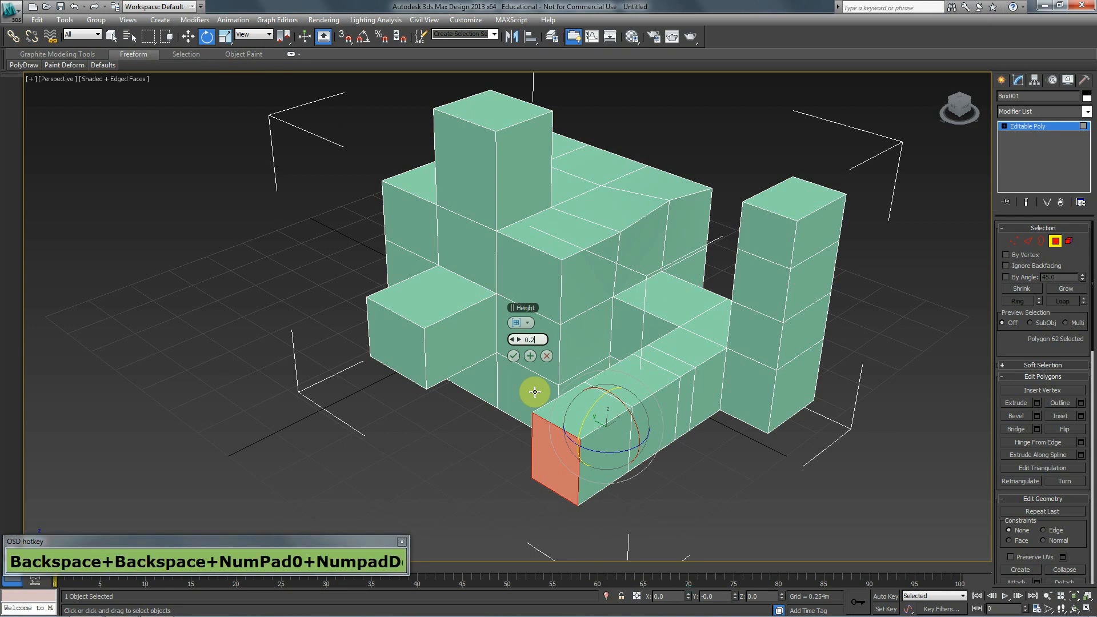
{"action": "type", "text": "0.2"}
{"action": "left_click", "coordinate": [514, 357]}
{"action": "left_click", "coordinate": [514, 358]}
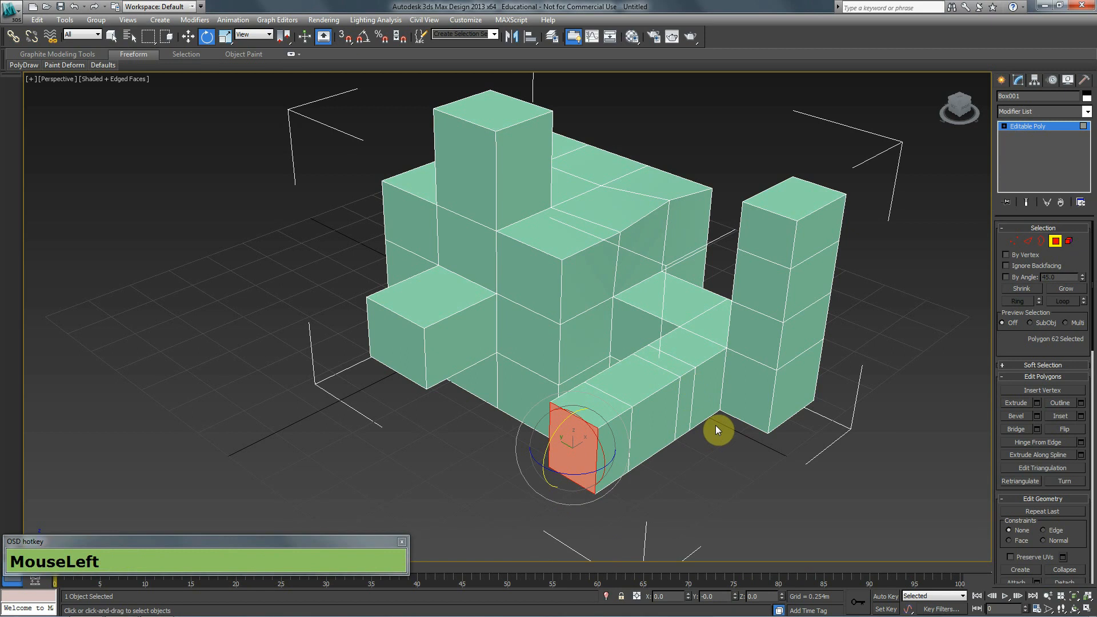
Bevel the end polygon of the block on the box's adjacent side outward into a wide flare.
{"action": "left_click", "coordinate": [410, 338]}
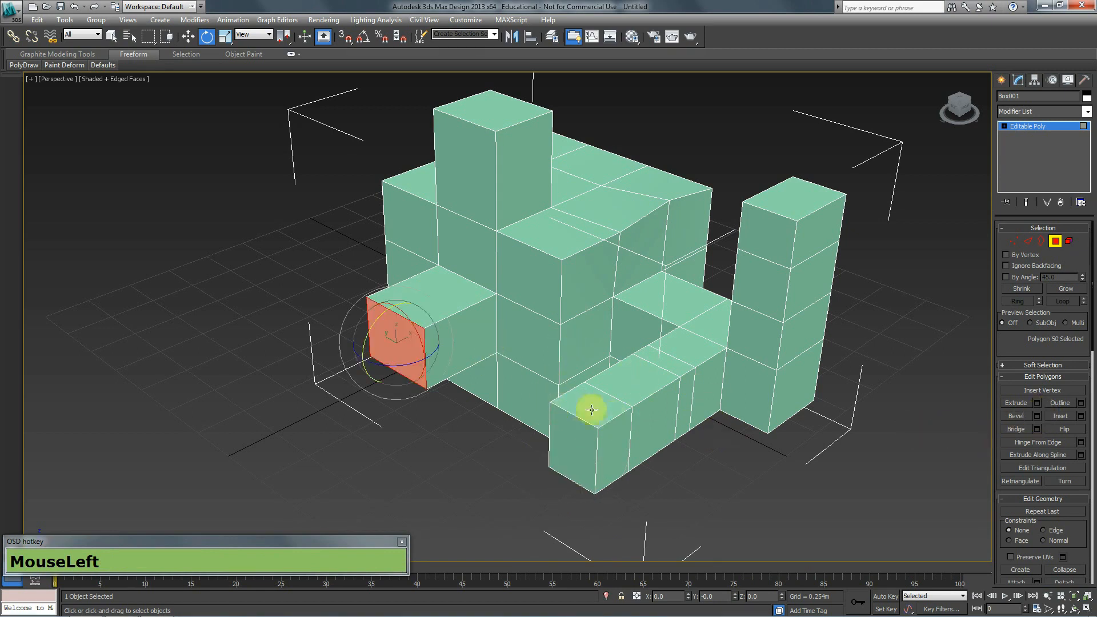
{"action": "left_click", "coordinate": [1016, 416]}
{"action": "left_click_drag", "start_coordinate": [403, 356], "coordinate": [417, 245]}
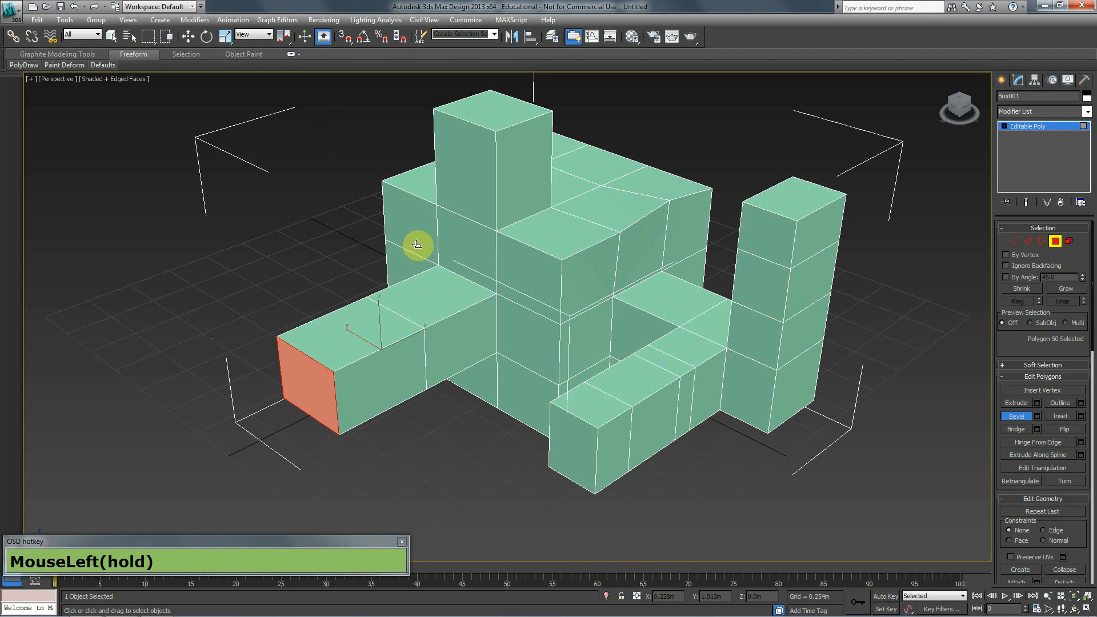
{"action": "left_click_drag", "start_coordinate": [417, 244], "coordinate": [419, 257]}
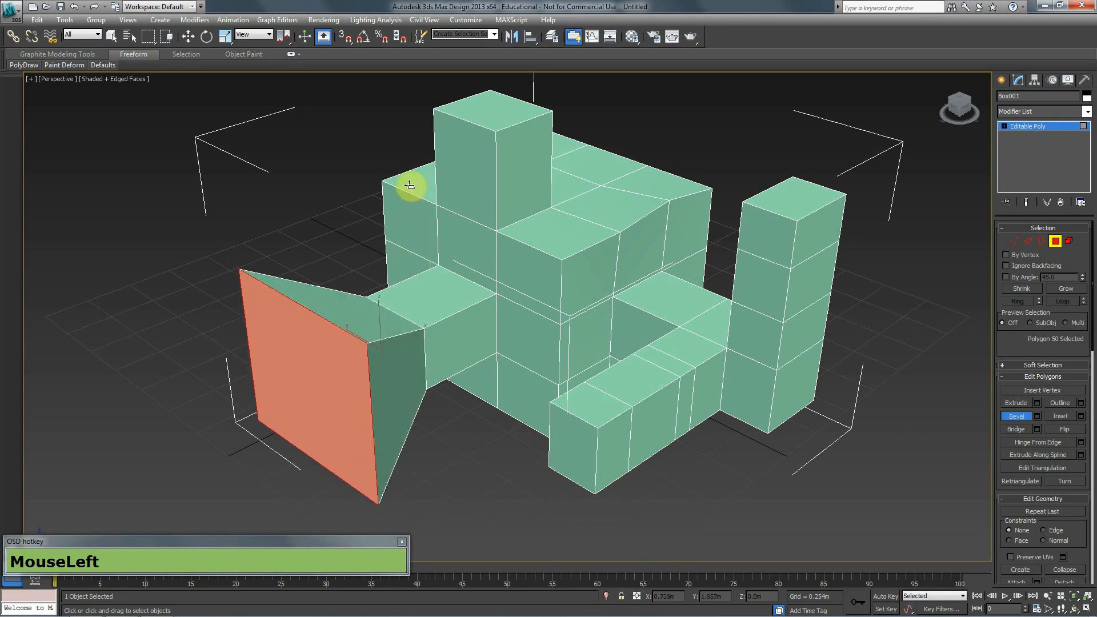
{"action": "left_click", "coordinate": [409, 204]}
Bevel the flare's end polygon again with a height of 0.1 m and an outline of 0.
{"action": "middle_click_drag", "start_coordinate": [392, 318], "coordinate": [444, 318], "text": "alt"}
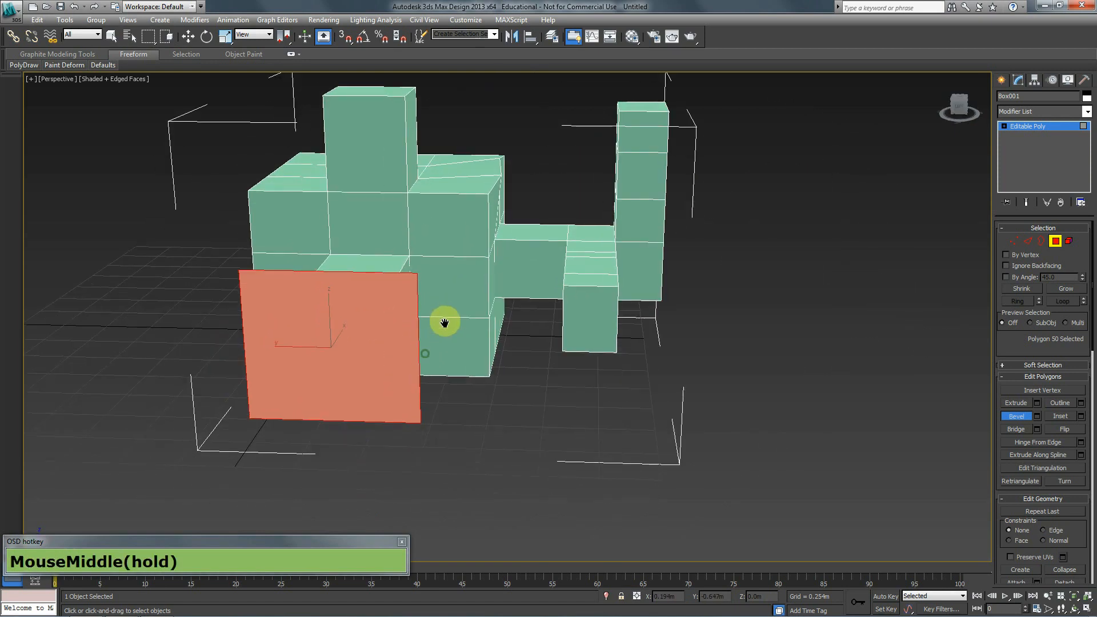
{"action": "left_click", "coordinate": [1037, 417]}
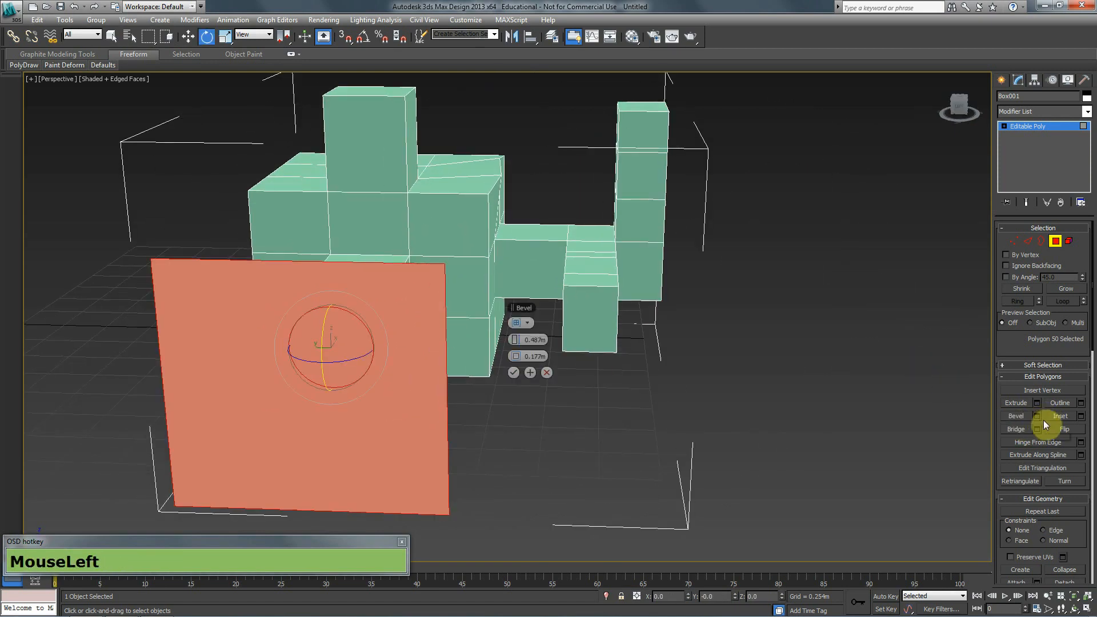
{"action": "middle_click_drag", "start_coordinate": [626, 410], "coordinate": [522, 350], "text": "alt"}
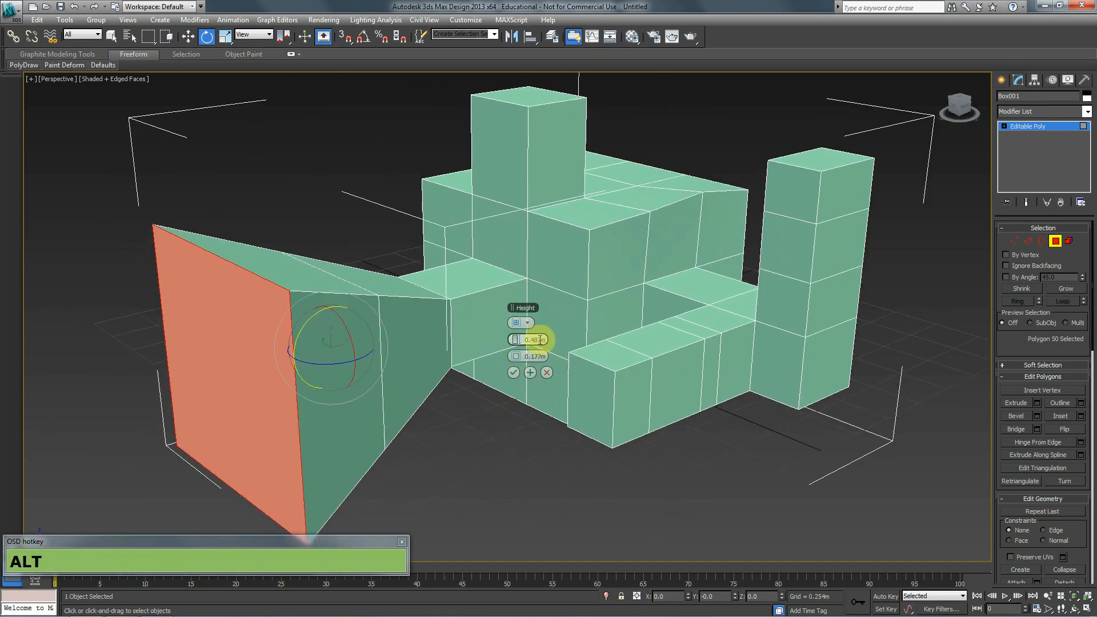
{"action": "left_click", "coordinate": [511, 340]}
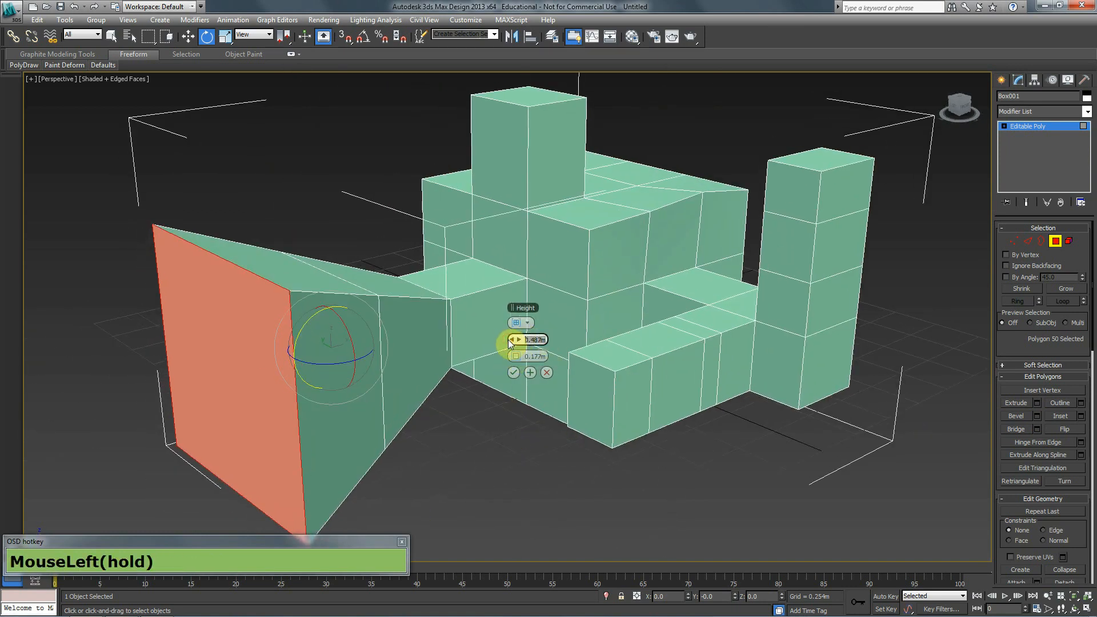
{"action": "type", "text": "0.1"}
{"action": "key", "text": "Tab"}
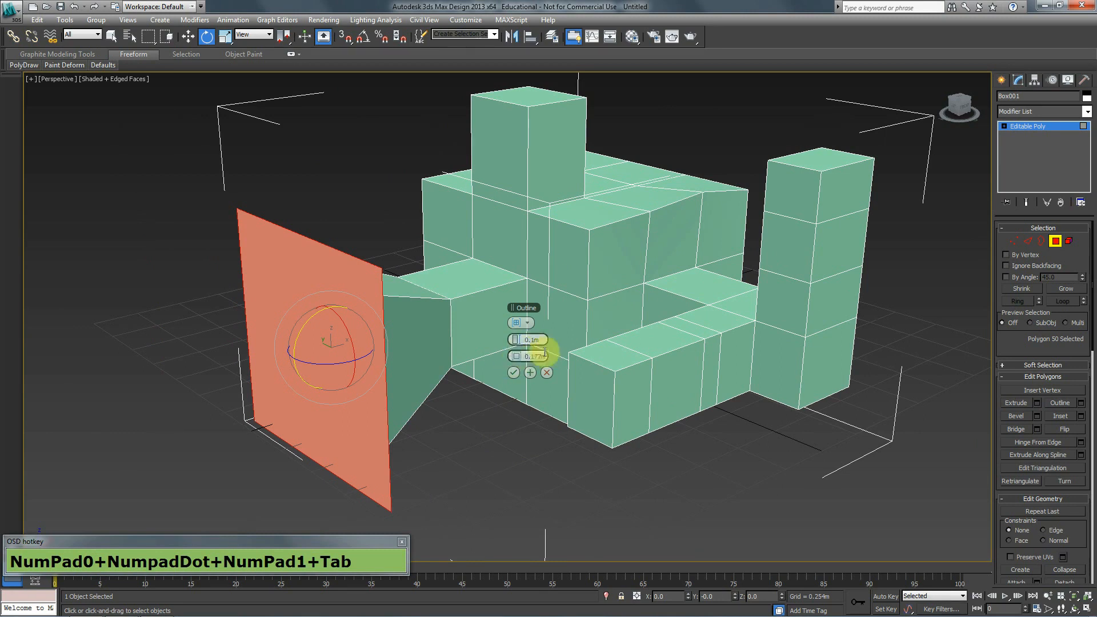
{"action": "type", "text": "0"}
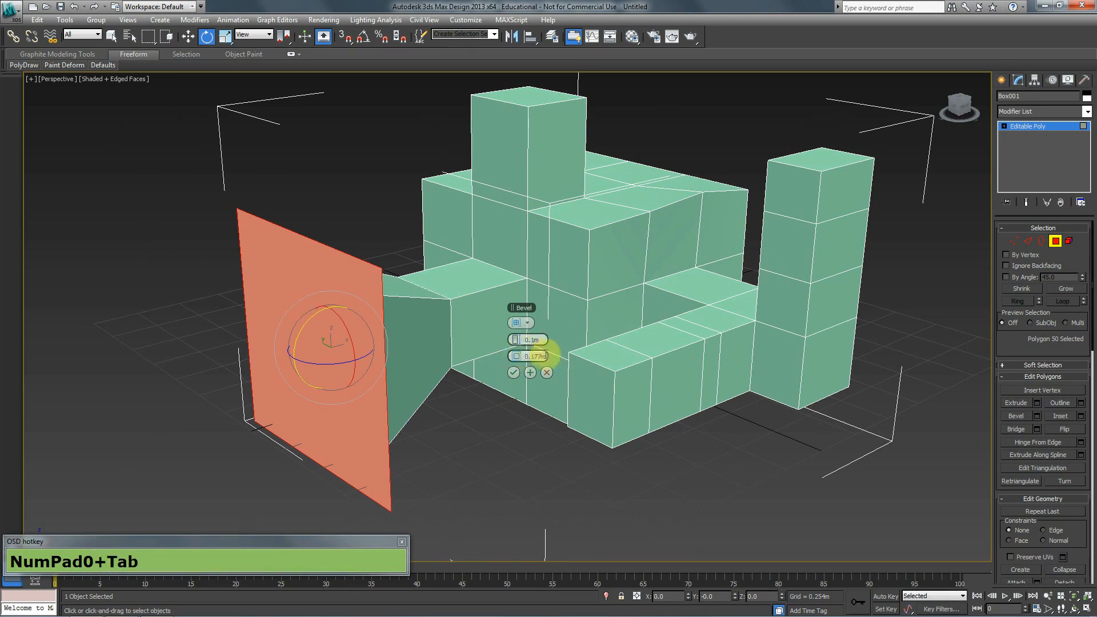
{"action": "left_click", "coordinate": [522, 356]}
{"action": "type", "text": "0"}
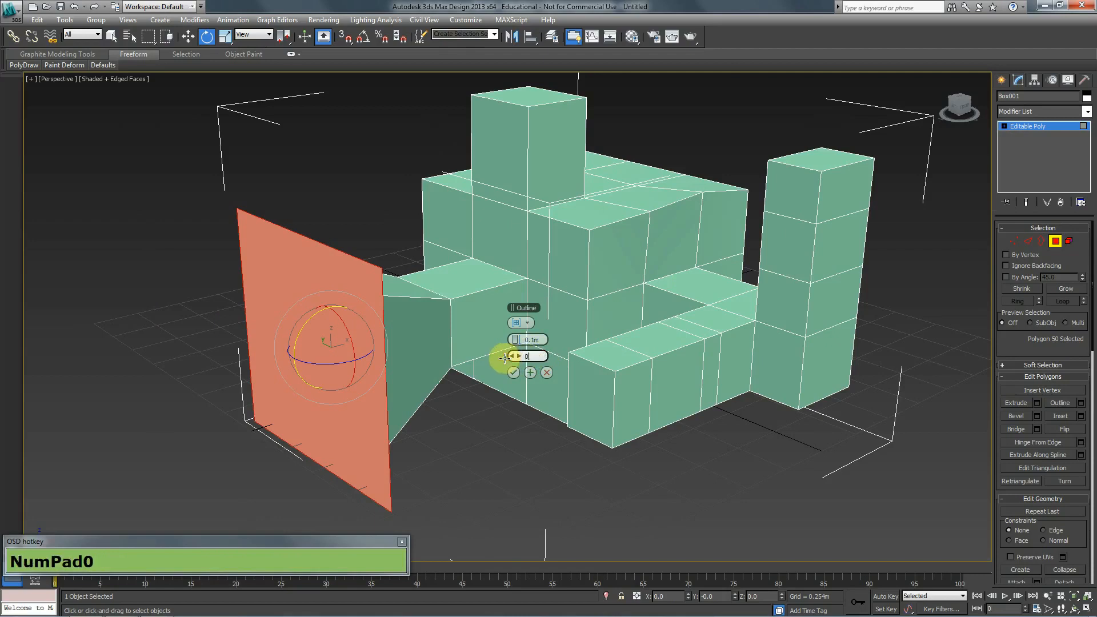
{"action": "key", "text": "Tab"}
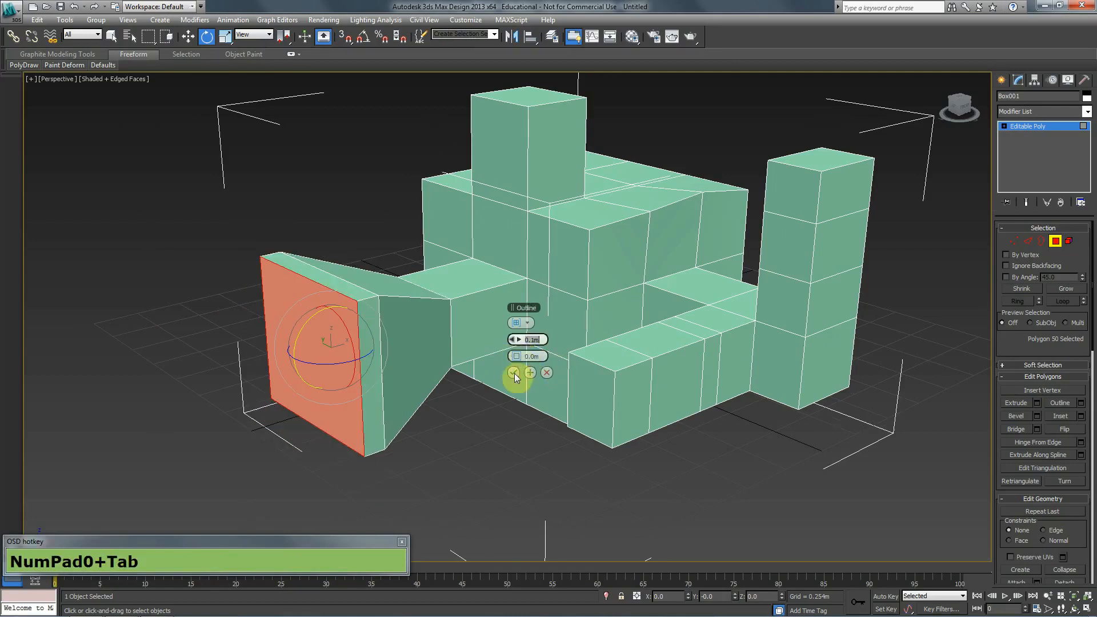
{"action": "left_click", "coordinate": [514, 373]}
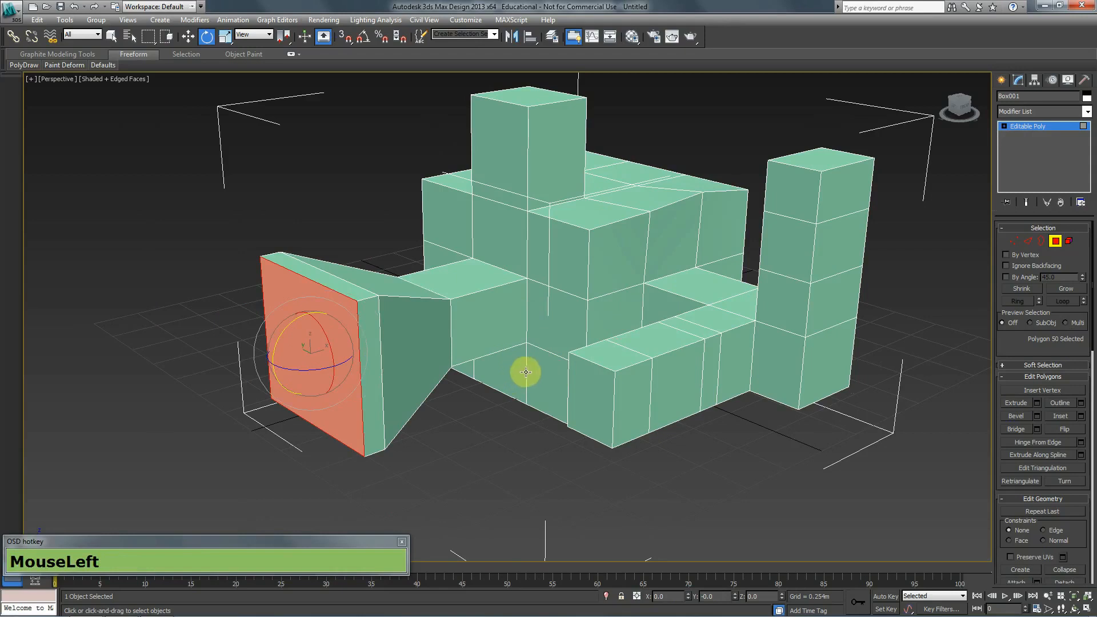
Inset the flare's large end polygon to leave an even frame around its edge.
{"action": "left_click", "coordinate": [1065, 415]}
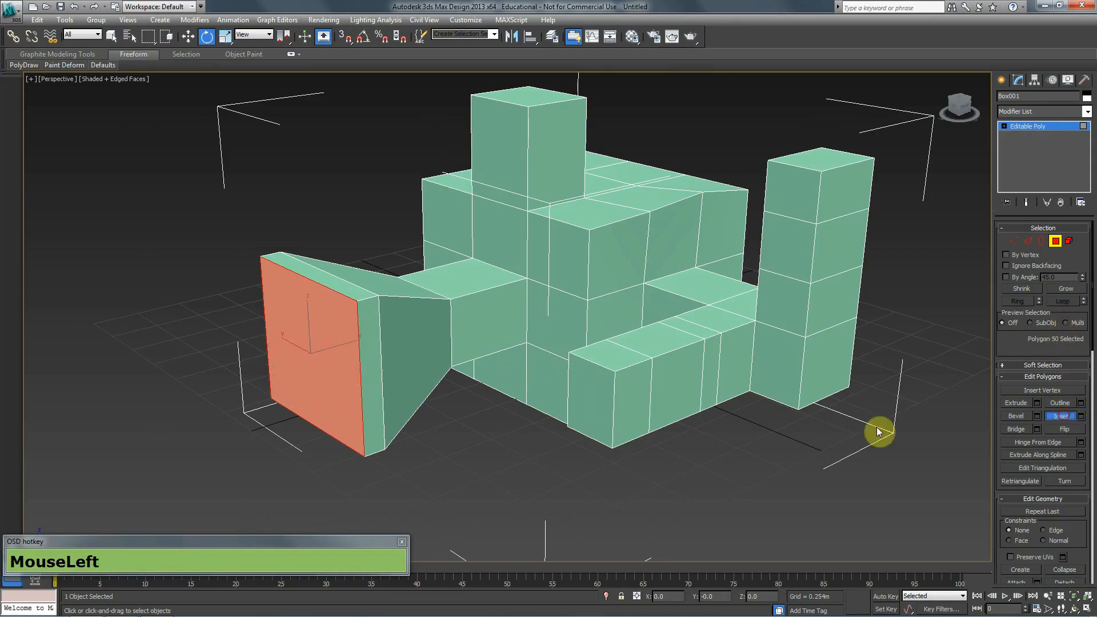
{"action": "middle_click_drag", "start_coordinate": [326, 324], "coordinate": [546, 341], "text": "alt"}
{"action": "scroll", "coordinate": [546, 342], "scroll_direction": "up", "scroll_amount": 2}
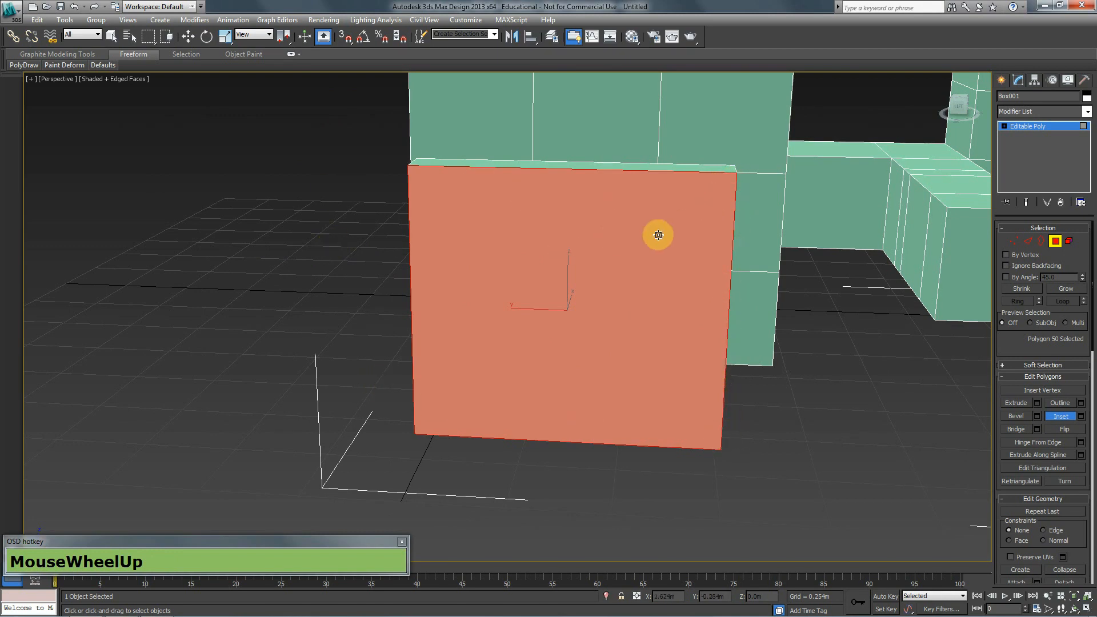
{"action": "middle_click_drag", "start_coordinate": [480, 311], "coordinate": [544, 297], "text": "alt"}
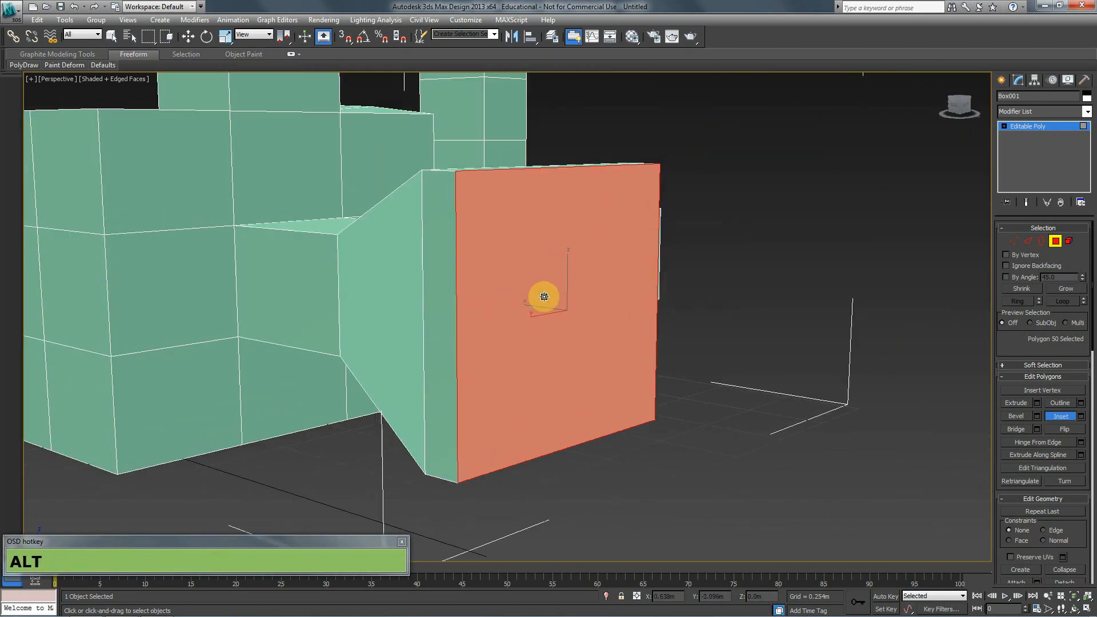
{"action": "left_click_drag", "start_coordinate": [550, 235], "coordinate": [554, 297]}
{"action": "middle_click_drag", "start_coordinate": [554, 296], "coordinate": [464, 338], "text": "alt"}
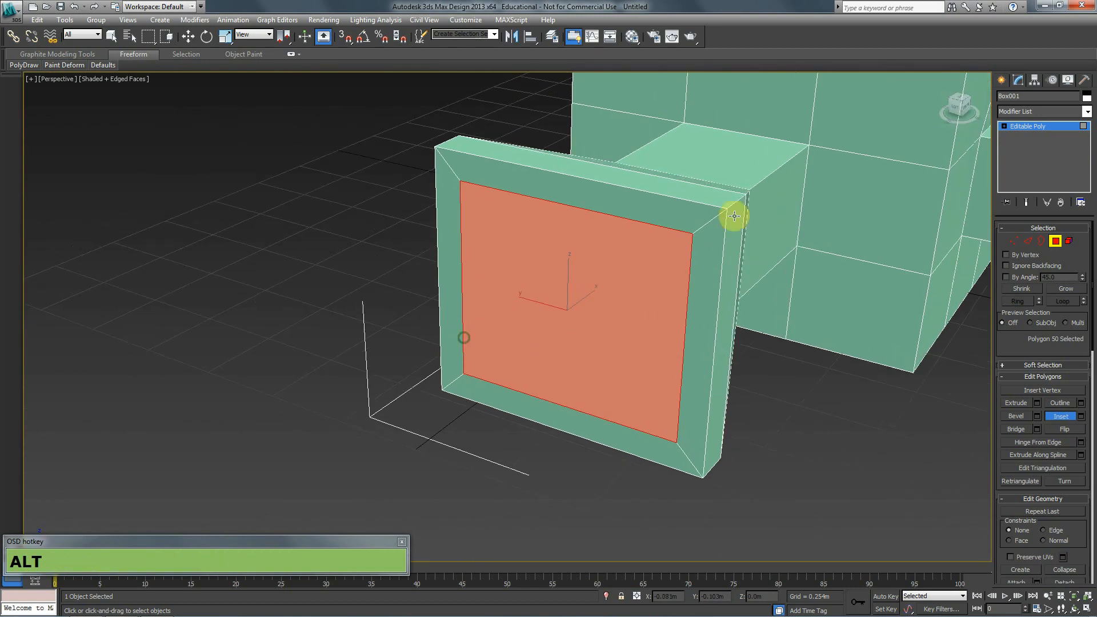
{"action": "left_click_drag", "start_coordinate": [642, 255], "coordinate": [473, 377]}
{"action": "middle_click_drag", "start_coordinate": [473, 377], "coordinate": [583, 370], "text": "alt"}
Select a polygon surrounded by others on another side of the box and inset it by a narrow border.
{"action": "middle_click_drag", "start_coordinate": [267, 367], "coordinate": [802, 350]}
{"action": "middle_click_drag", "start_coordinate": [717, 361], "coordinate": [644, 318]}
{"action": "left_click", "coordinate": [618, 260]}
{"action": "middle_click_drag", "start_coordinate": [625, 264], "coordinate": [588, 265], "text": "alt"}
{"action": "scroll", "coordinate": [588, 265], "scroll_direction": "up", "scroll_amount": 5}
{"action": "middle_click", "coordinate": [613, 195]}
{"action": "middle_click_drag", "start_coordinate": [614, 194], "coordinate": [605, 228], "text": "alt"}
{"action": "middle_click", "coordinate": [595, 182]}
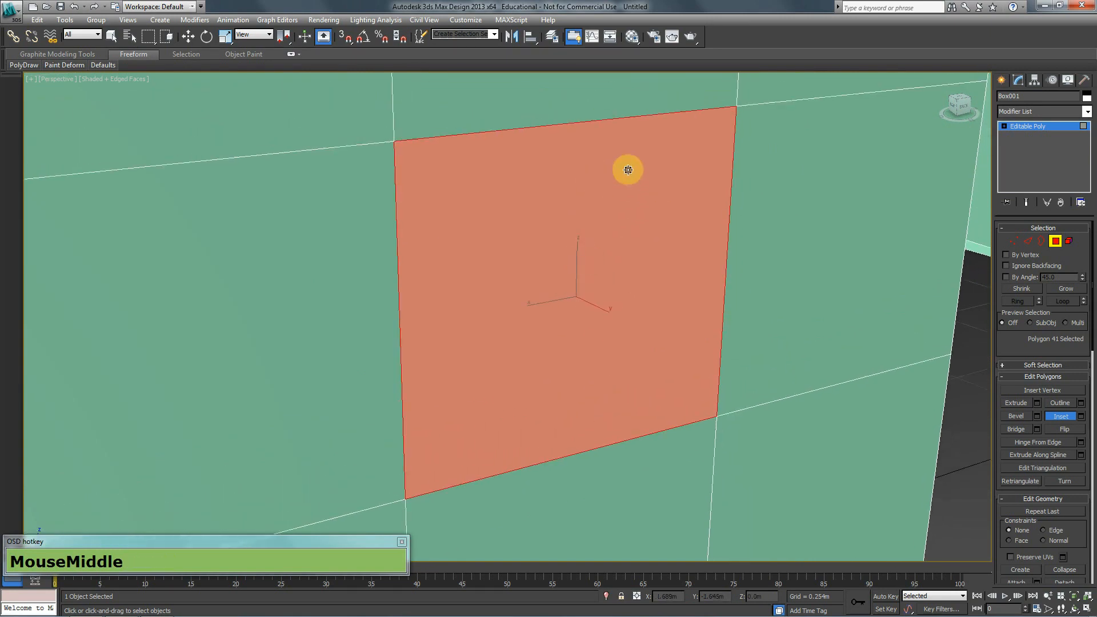
{"action": "left_click_drag", "start_coordinate": [626, 169], "coordinate": [974, 354]}
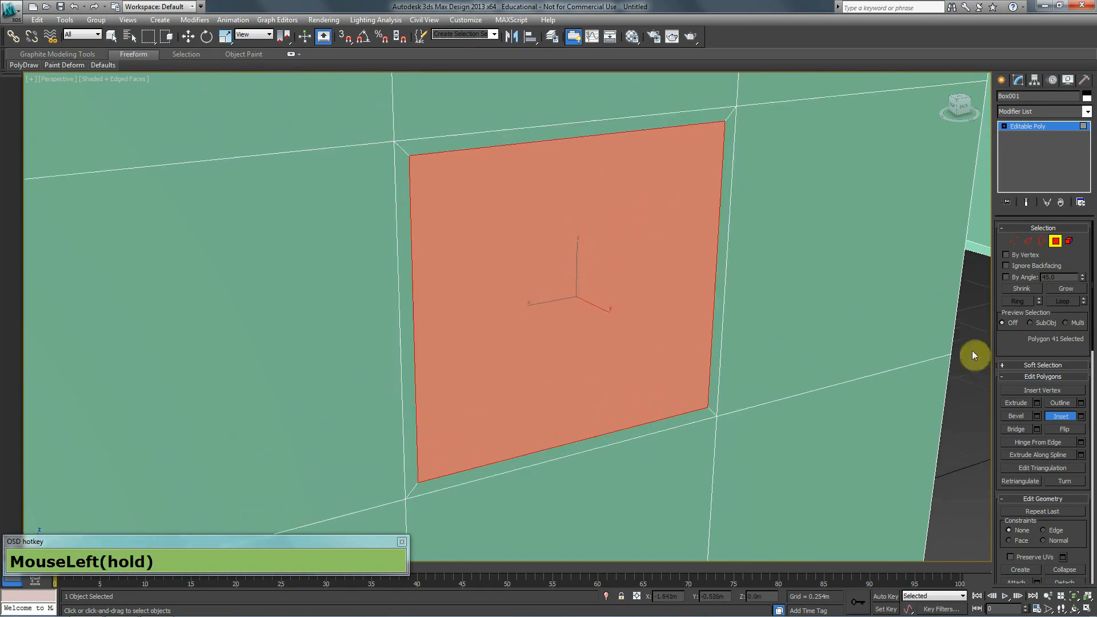
Extrude the inset polygon, inset it again by a narrow border, and extrude the inner polygon to form a stepped window panel.
{"action": "left_click", "coordinate": [1015, 403]}
{"action": "left_click_drag", "start_coordinate": [564, 216], "coordinate": [1050, 412]}
{"action": "left_click", "coordinate": [1061, 416]}
{"action": "left_click_drag", "start_coordinate": [659, 279], "coordinate": [654, 279]}
{"action": "left_click", "coordinate": [1016, 403]}
{"action": "left_click_drag", "start_coordinate": [547, 244], "coordinate": [531, 238]}
{"action": "middle_click_drag", "start_coordinate": [541, 267], "coordinate": [451, 248], "text": "alt"}
{"action": "middle_click_drag", "start_coordinate": [467, 279], "coordinate": [563, 258], "text": "alt"}
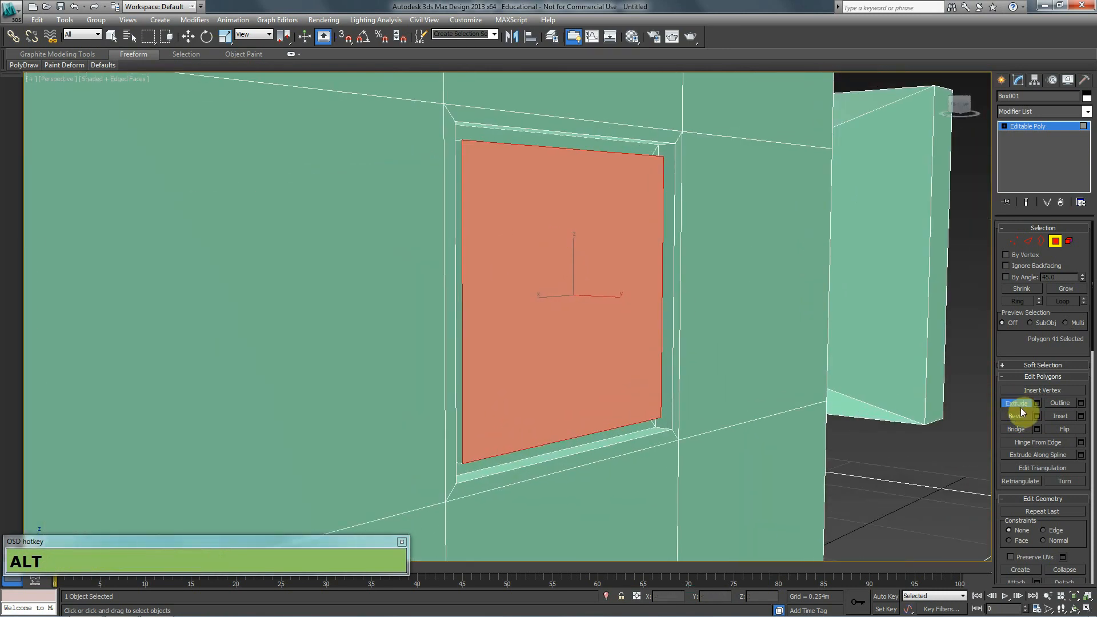
{"action": "scroll", "coordinate": [497, 319], "scroll_direction": "down", "scroll_amount": 5}
{"action": "middle_click_drag", "start_coordinate": [914, 372], "coordinate": [968, 422], "text": "alt"}
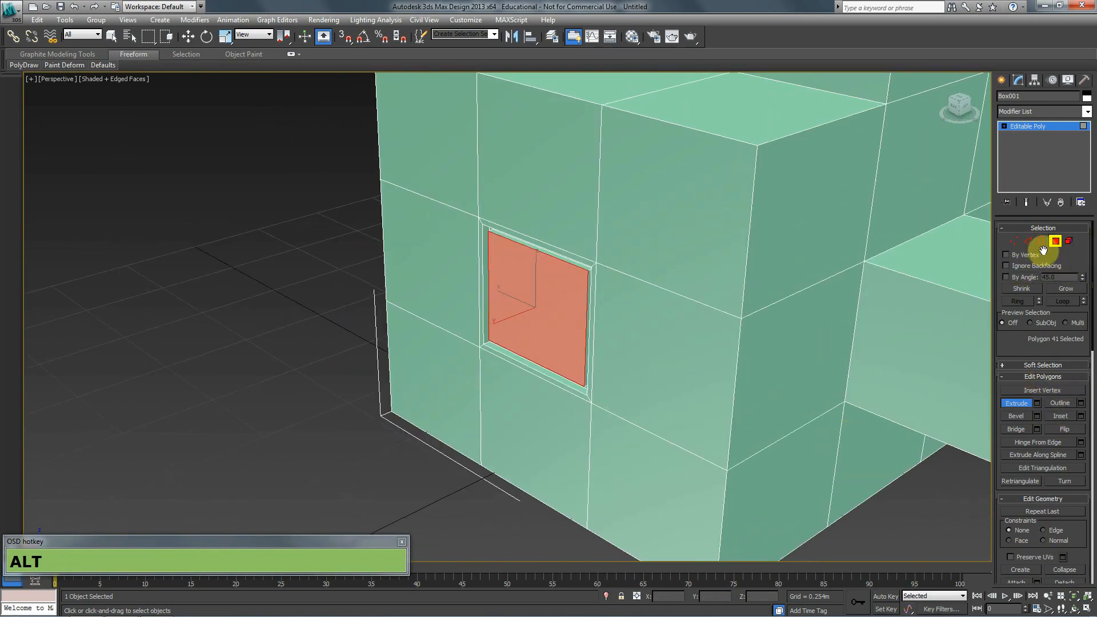
Select a single horizontal edge in the middle of the box's adjacent side and extrude it freehand outward into a wedge.
{"action": "key", "text": "2"}
{"action": "middle_click_drag", "start_coordinate": [693, 269], "coordinate": [1078, 323], "text": "alt"}
{"action": "middle_click_drag", "start_coordinate": [590, 245], "coordinate": [644, 340], "text": "alt"}
{"action": "left_click", "coordinate": [669, 255]}
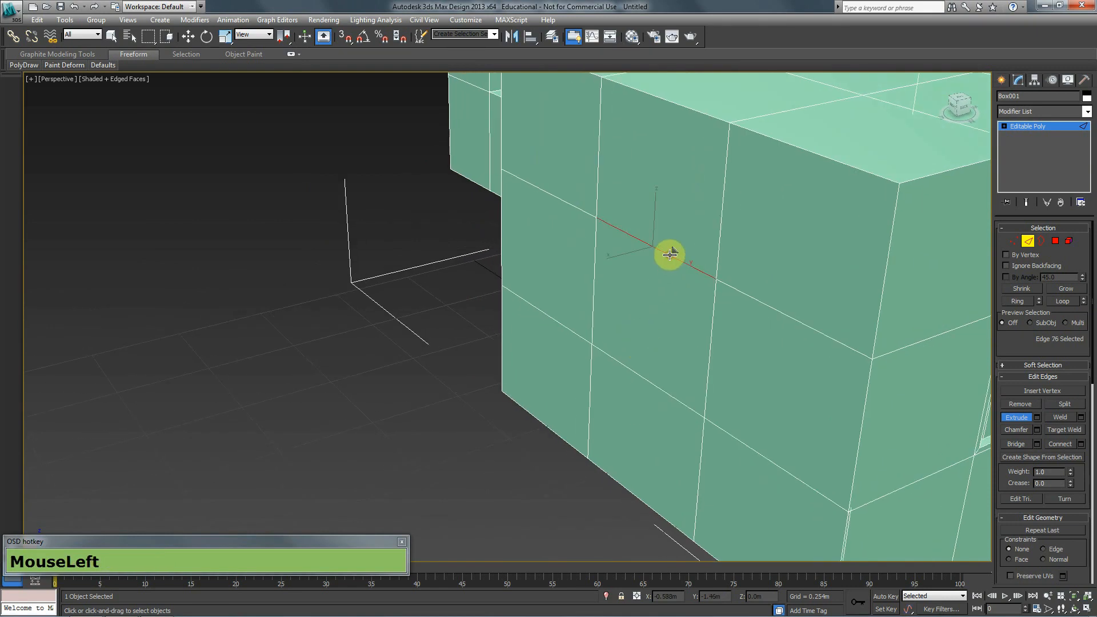
{"action": "key", "text": "e"}
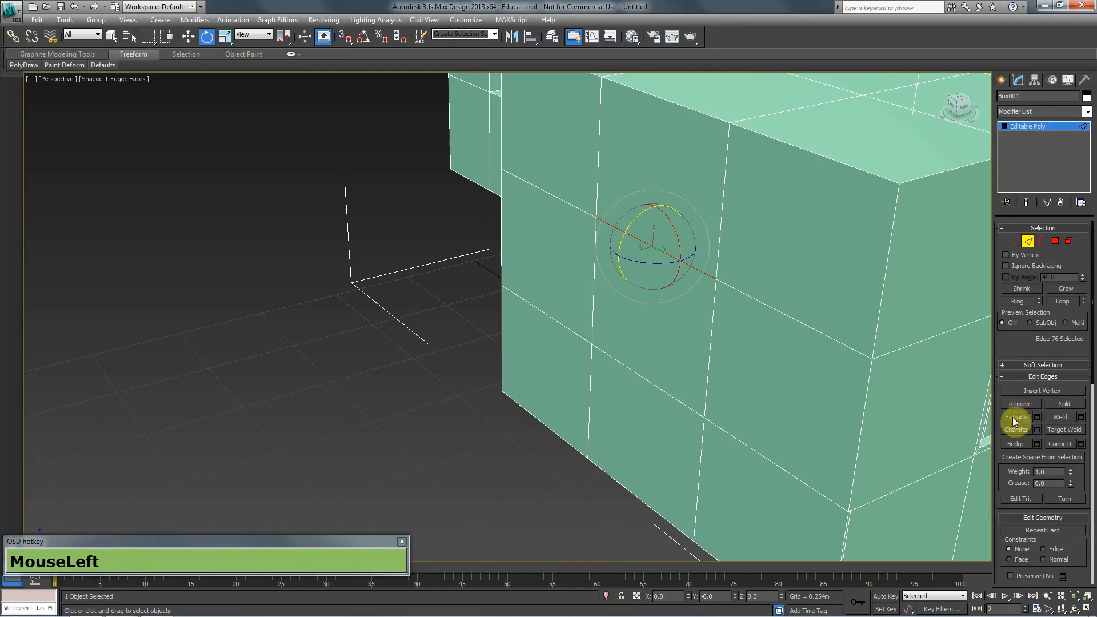
{"action": "left_click", "coordinate": [1024, 416]}
{"action": "left_click_drag", "start_coordinate": [654, 247], "coordinate": [689, 135]}
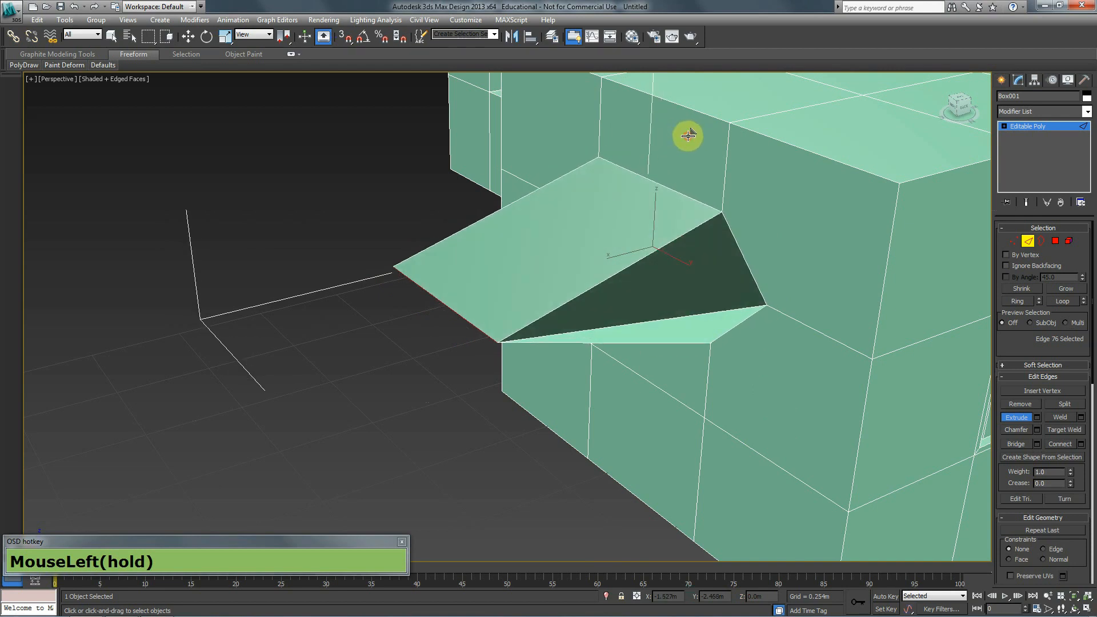
Extrude the wedge's tip edge again with a height of 0.641 m and a width of 0.35 m.
{"action": "left_click", "coordinate": [1038, 418]}
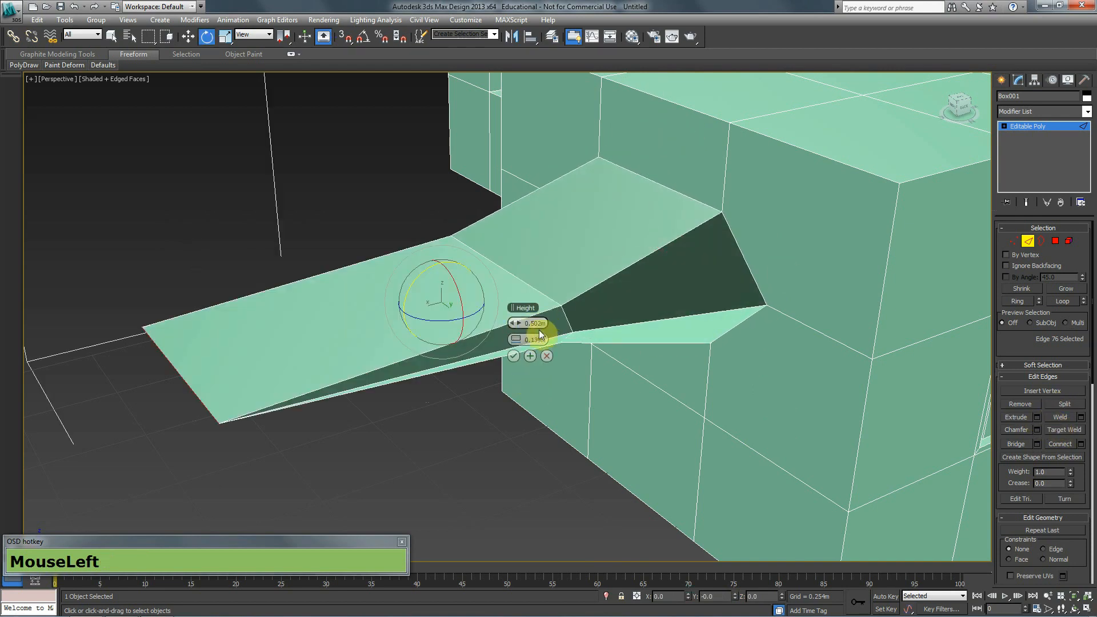
{"action": "left_click_drag", "start_coordinate": [519, 328], "coordinate": [518, 360]}
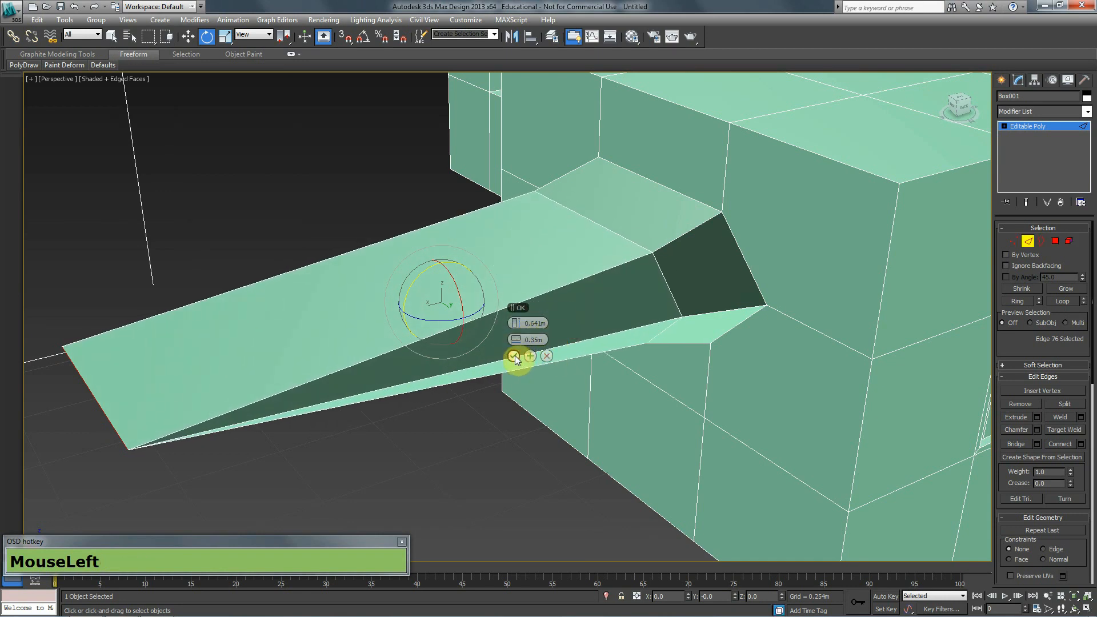
{"action": "left_click", "coordinate": [513, 355]}
Select the three edges along the box's top border above the window panel.
{"action": "middle_click_drag", "start_coordinate": [825, 365], "coordinate": [713, 328]}
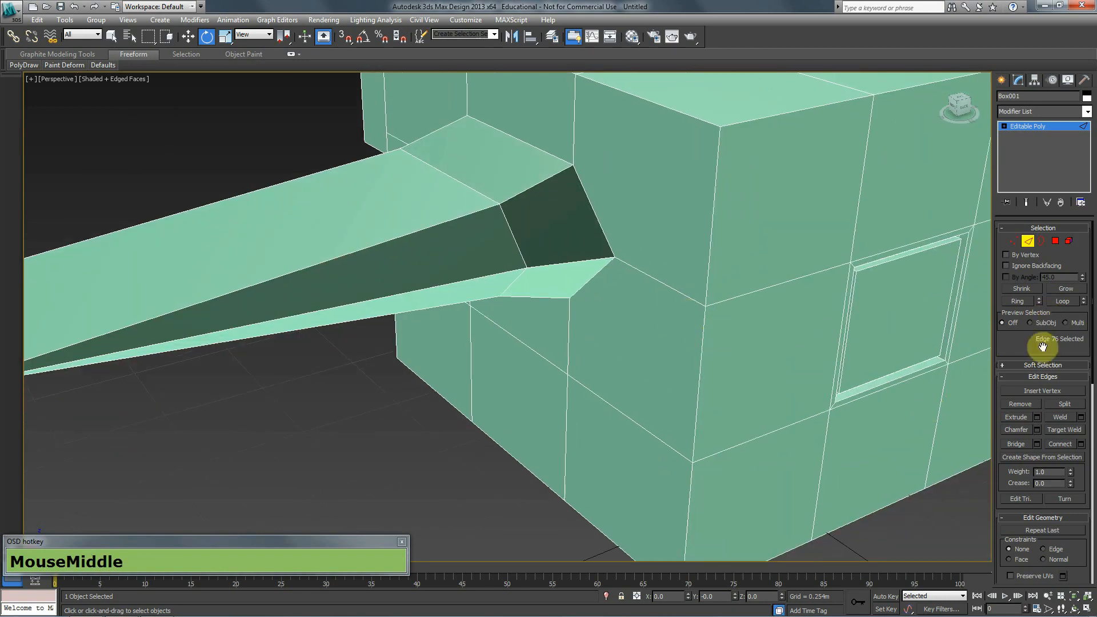
{"action": "left_click", "coordinate": [1017, 429]}
{"action": "middle_click_drag", "start_coordinate": [811, 311], "coordinate": [680, 329]}
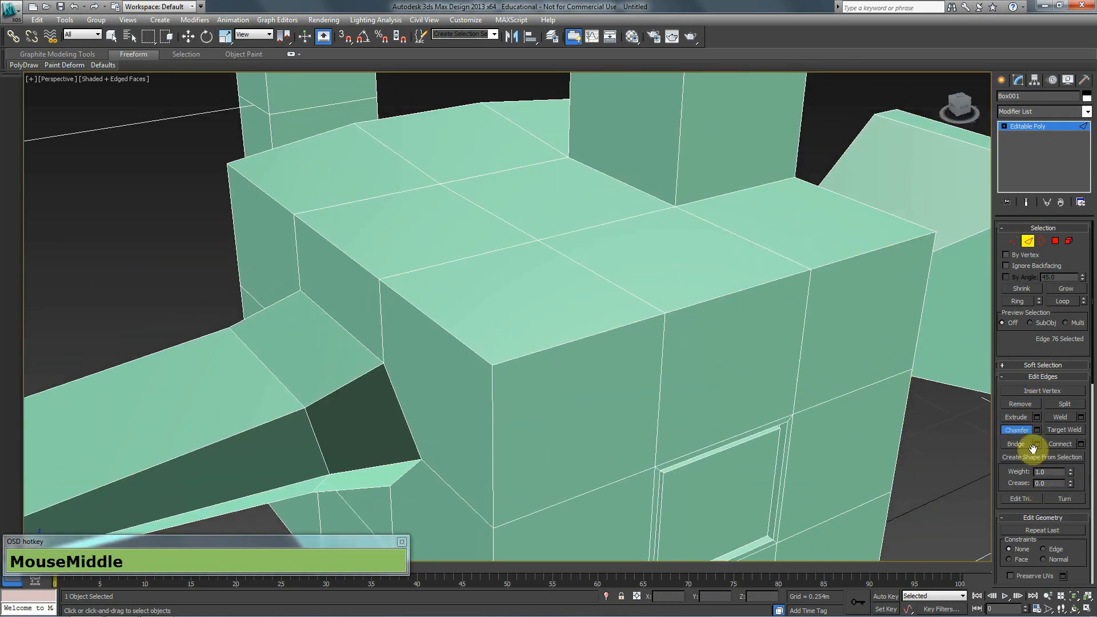
{"action": "left_click", "coordinate": [1023, 431]}
{"action": "left_click", "coordinate": [874, 251]}
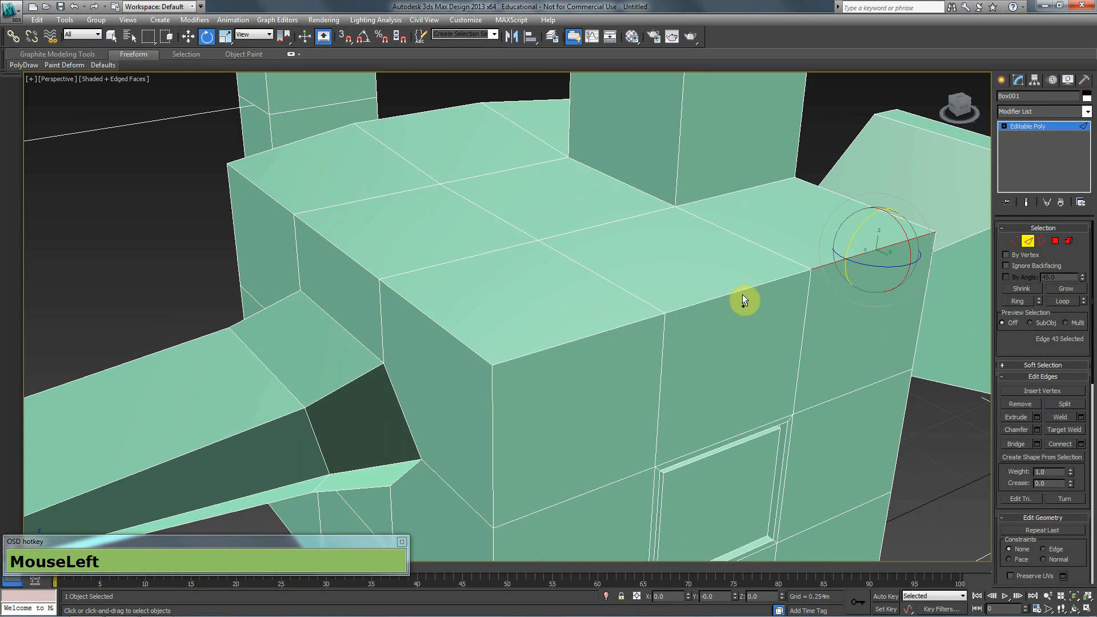
{"action": "left_click", "coordinate": [741, 288], "text": "ctrl"}
{"action": "left_click", "coordinate": [620, 329], "text": "ctrl"}
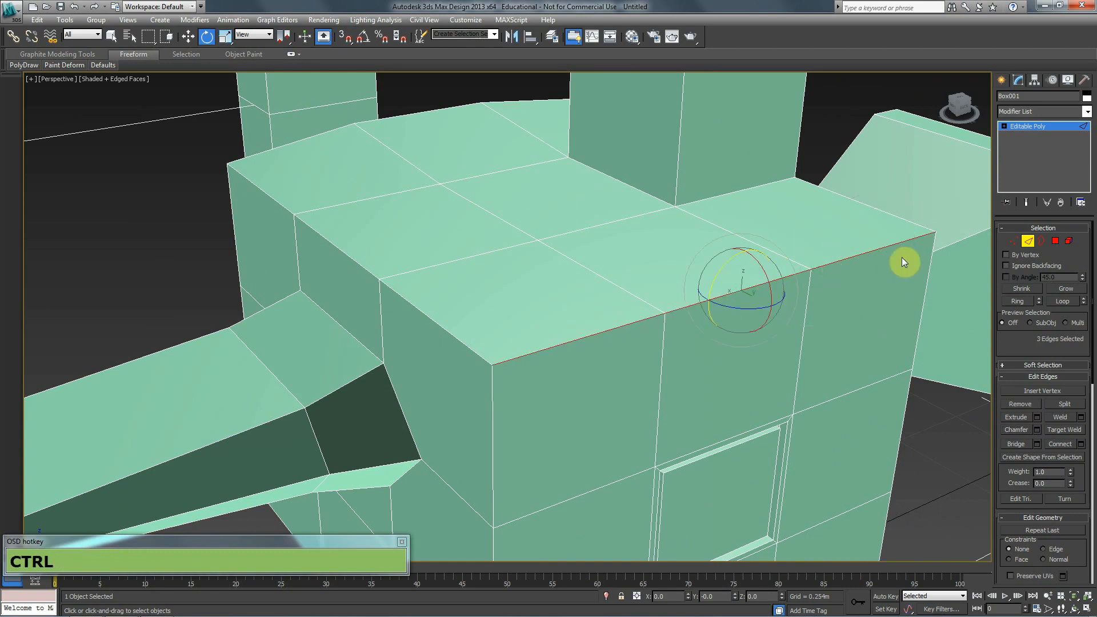
{"action": "middle_click_drag", "start_coordinate": [611, 327], "coordinate": [674, 269], "text": "alt"}
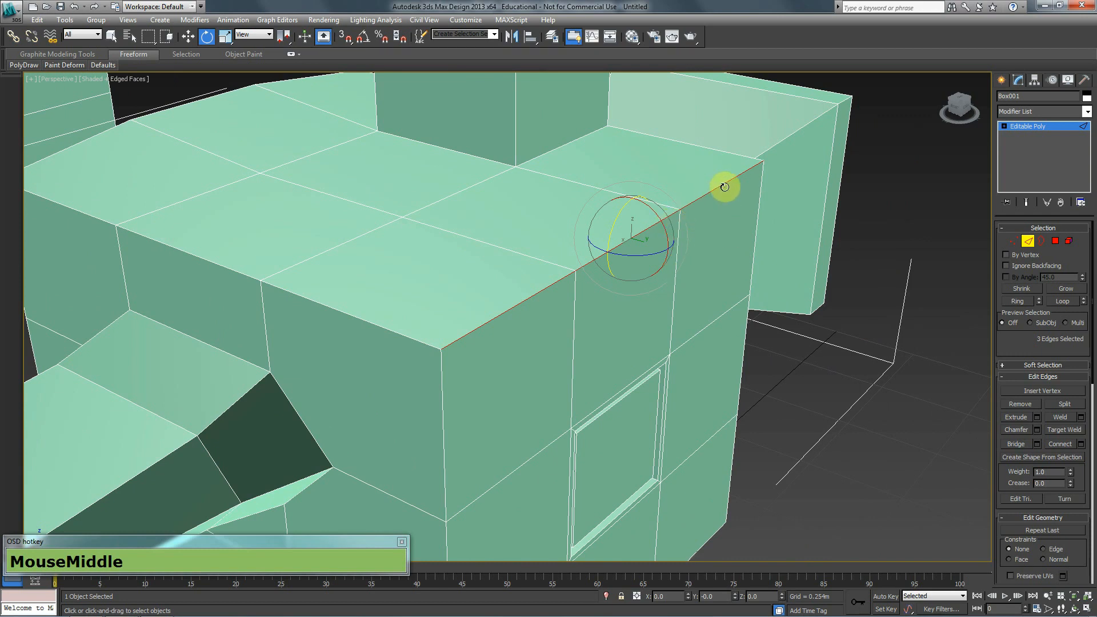
{"action": "middle_click_drag", "start_coordinate": [713, 182], "coordinate": [607, 263], "text": "alt"}
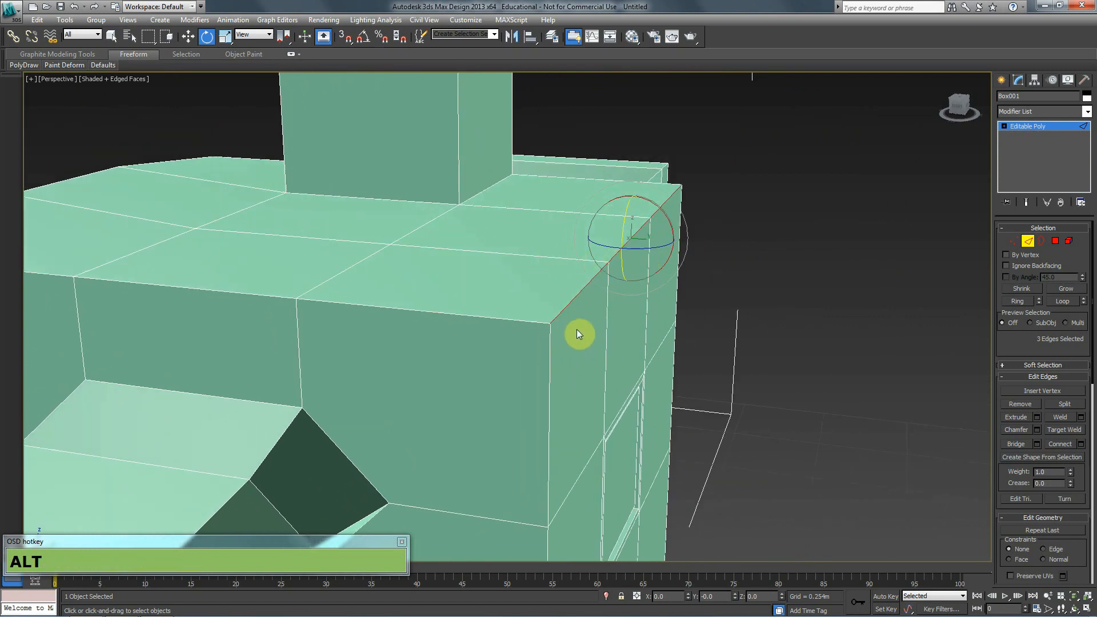
{"action": "scroll", "coordinate": [602, 286], "scroll_direction": "up", "scroll_amount": 5}
{"action": "scroll", "coordinate": [720, 286], "scroll_direction": "down", "scroll_amount": 1}
{"action": "scroll", "coordinate": [620, 314], "scroll_direction": "down", "scroll_amount": 4}
{"action": "mouse_move", "coordinate": [620, 313]}
{"action": "middle_mouse_down", "text": "alt"}
{"action": "mouse_move", "coordinate": [644, 298]}
{"action": "mouse_move", "coordinate": [622, 314]}
{"action": "middle_mouse_up", "text": "alt"}
{"action": "middle_click_drag", "start_coordinate": [692, 225], "coordinate": [635, 299]}
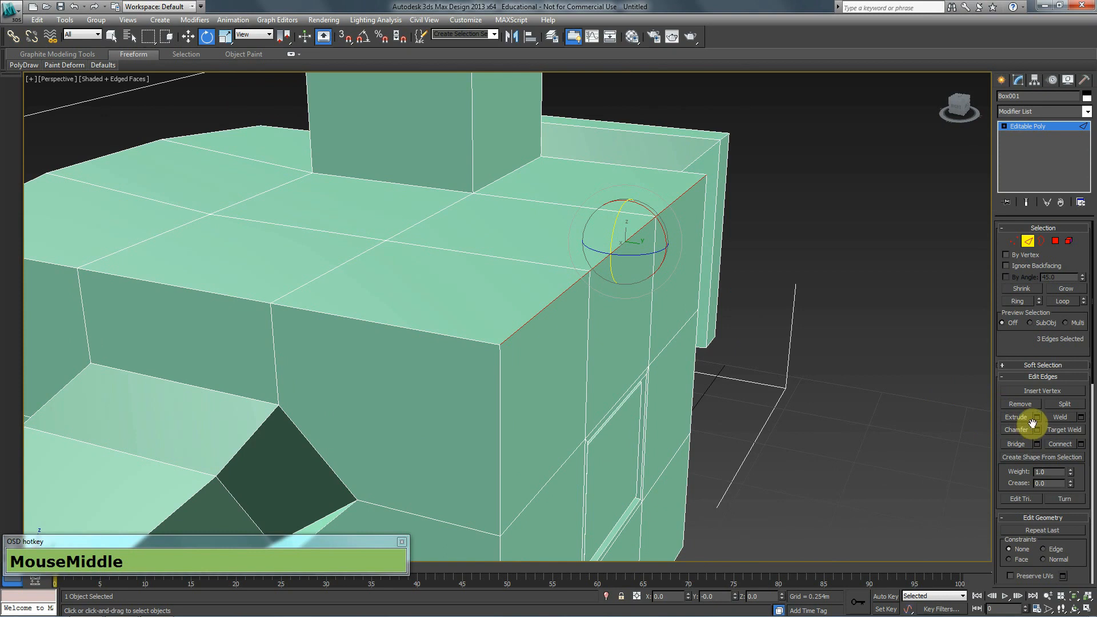
Try a freehand chamfer on the three selected top edges and undo it.
{"action": "left_click", "coordinate": [1018, 430]}
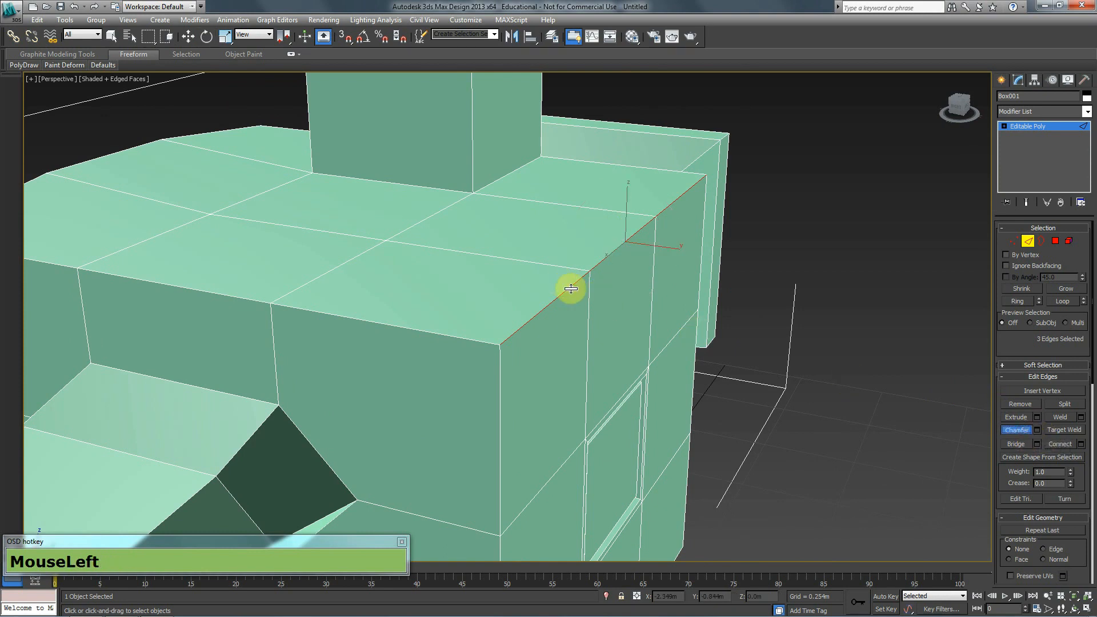
{"action": "left_click_drag", "start_coordinate": [571, 289], "coordinate": [559, 279]}
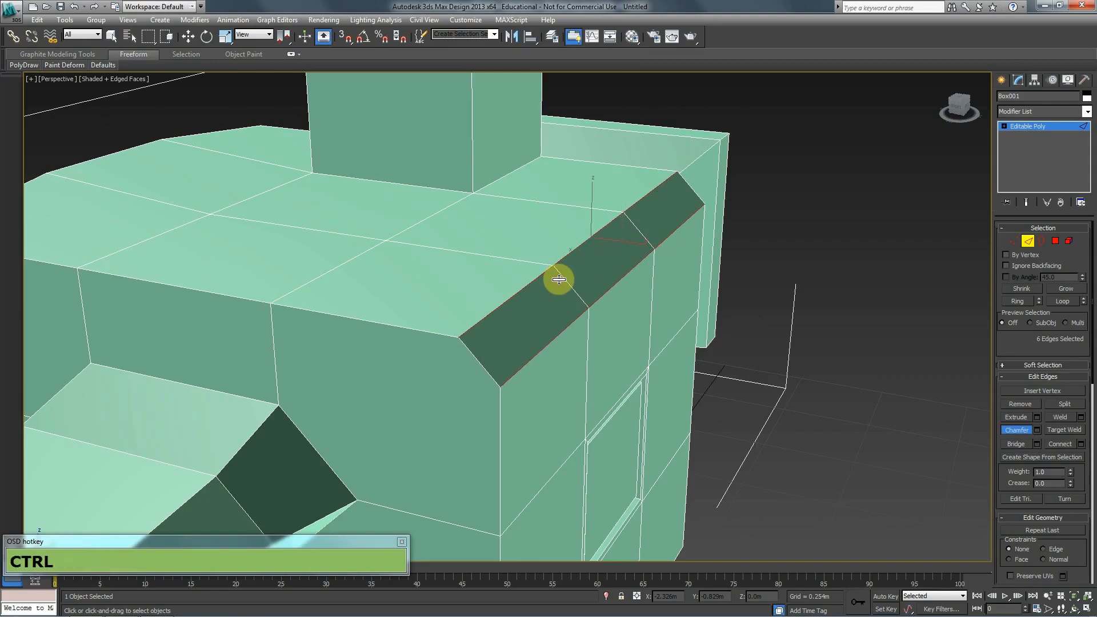
{"action": "key", "text": "ctrl+z"}
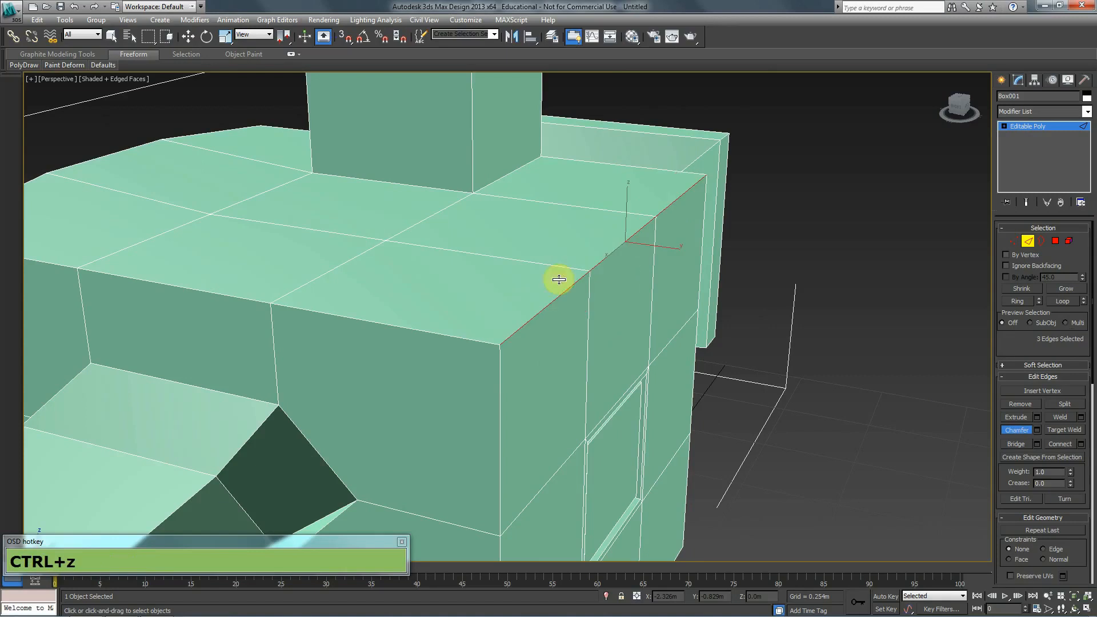
Chamfer the three top edges by 0.163 m with 15 segments to round off the border.
{"action": "left_click", "coordinate": [1038, 430]}
{"action": "left_click_drag", "start_coordinate": [521, 325], "coordinate": [544, 323]}
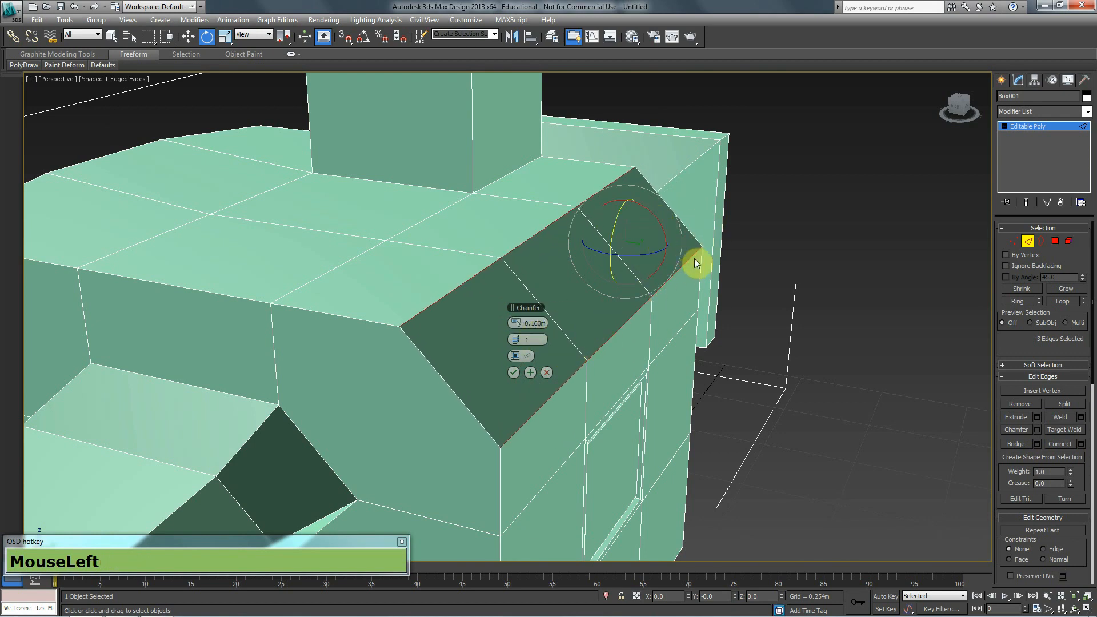
{"action": "left_click_drag", "start_coordinate": [518, 341], "coordinate": [549, 339]}
{"action": "middle_click_drag", "start_coordinate": [433, 321], "coordinate": [457, 304], "text": "alt"}
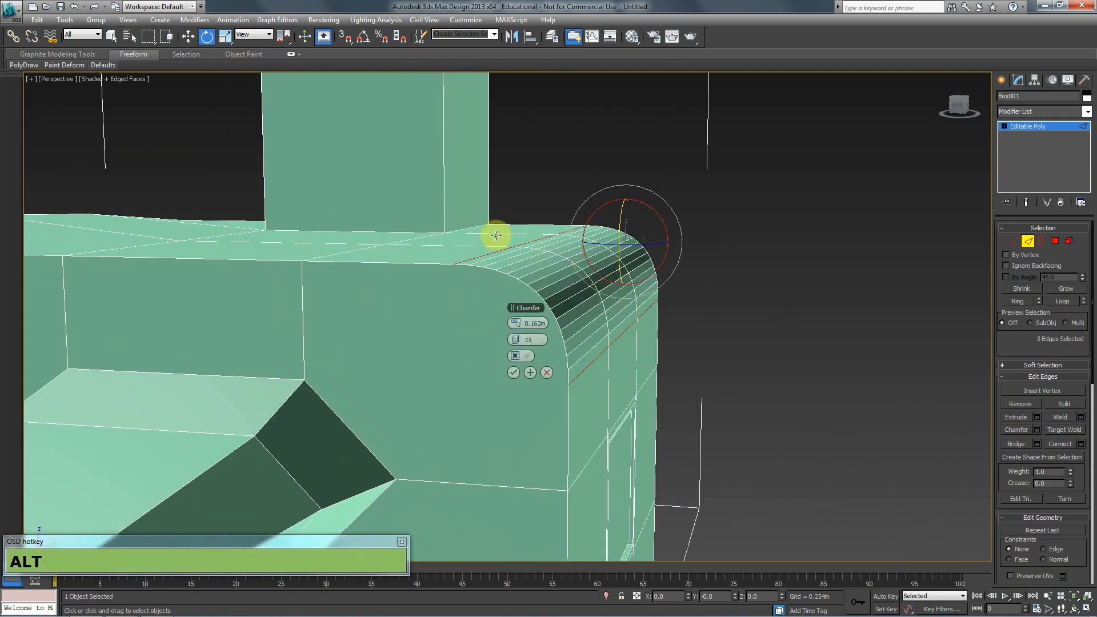
{"action": "left_click", "coordinate": [514, 372]}
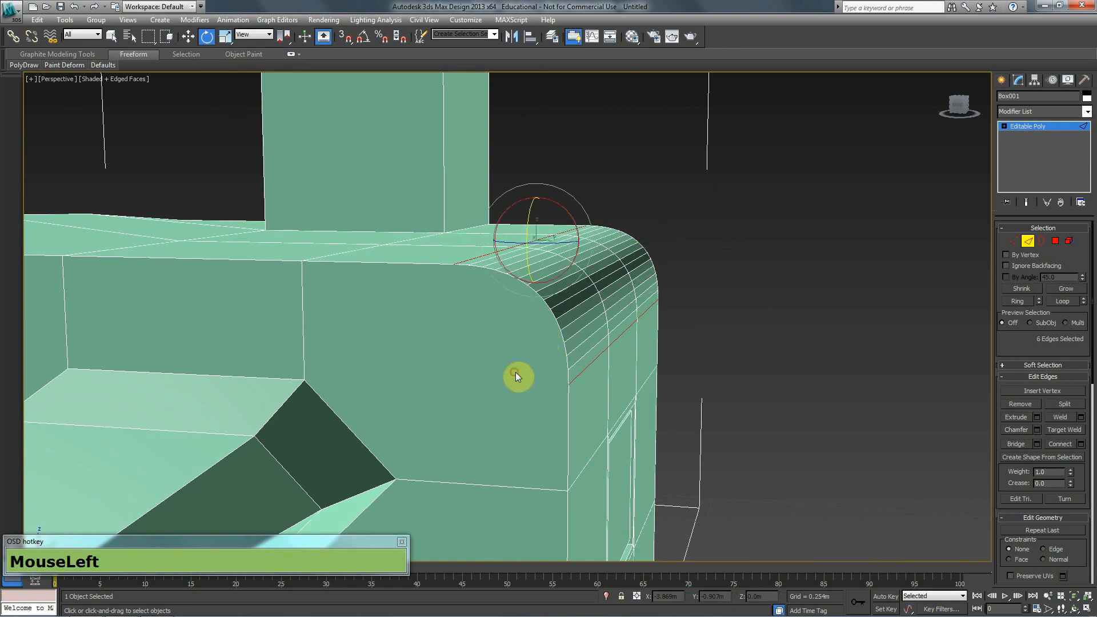
{"action": "middle_click", "coordinate": [526, 315]}
{"action": "left_click", "coordinate": [626, 355]}
Select an outer top edge of the segmented tower beside the box and chamfer it freehand into a rounded edge.
{"action": "middle_click_drag", "start_coordinate": [355, 292], "coordinate": [419, 313], "text": "alt"}
{"action": "scroll", "coordinate": [369, 369], "scroll_direction": "down", "scroll_amount": 1}
{"action": "scroll", "coordinate": [370, 374], "scroll_direction": "down", "scroll_amount": 3}
{"action": "middle_click_drag", "start_coordinate": [371, 373], "coordinate": [429, 356]}
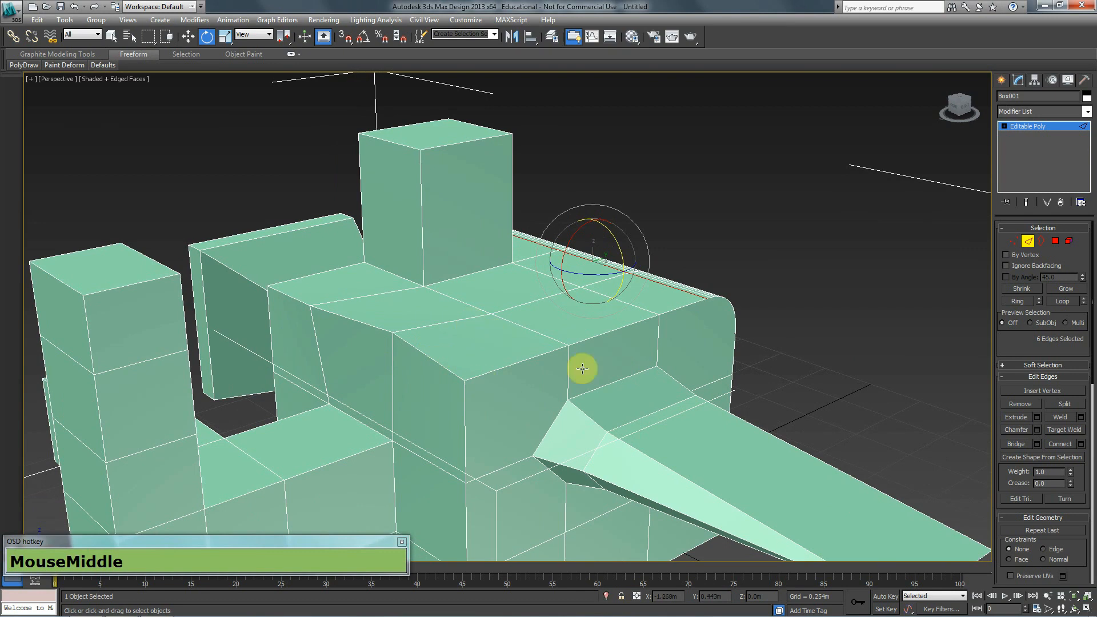
{"action": "middle_click_drag", "start_coordinate": [483, 390], "coordinate": [649, 378]}
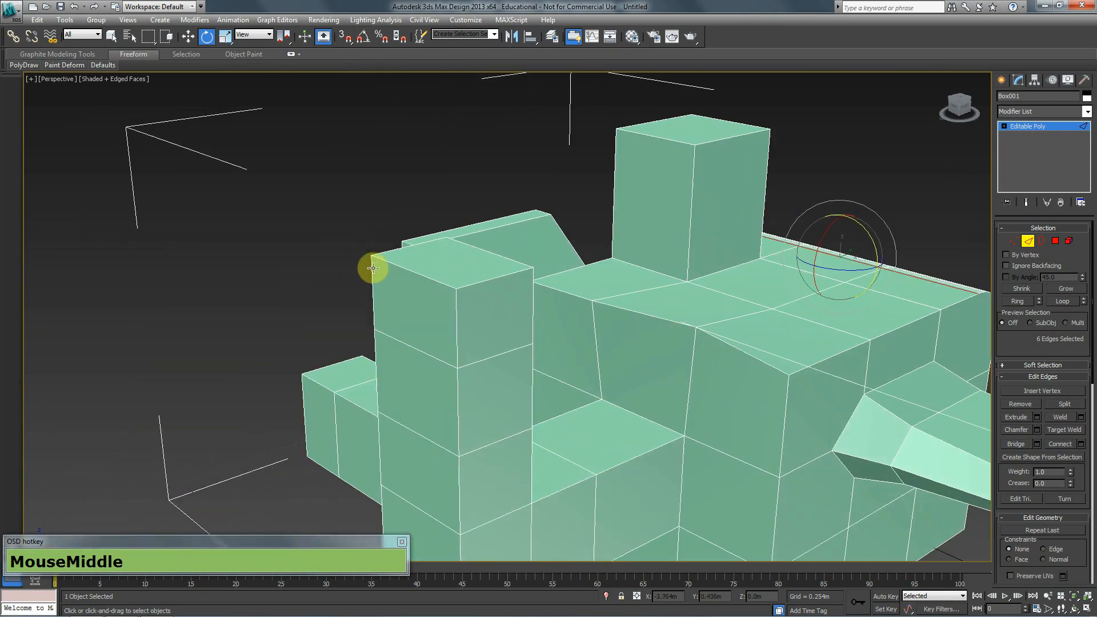
{"action": "left_click", "coordinate": [398, 269]}
{"action": "scroll", "coordinate": [396, 274], "scroll_direction": "up", "scroll_amount": 3}
{"action": "middle_click_drag", "start_coordinate": [396, 275], "coordinate": [574, 311]}
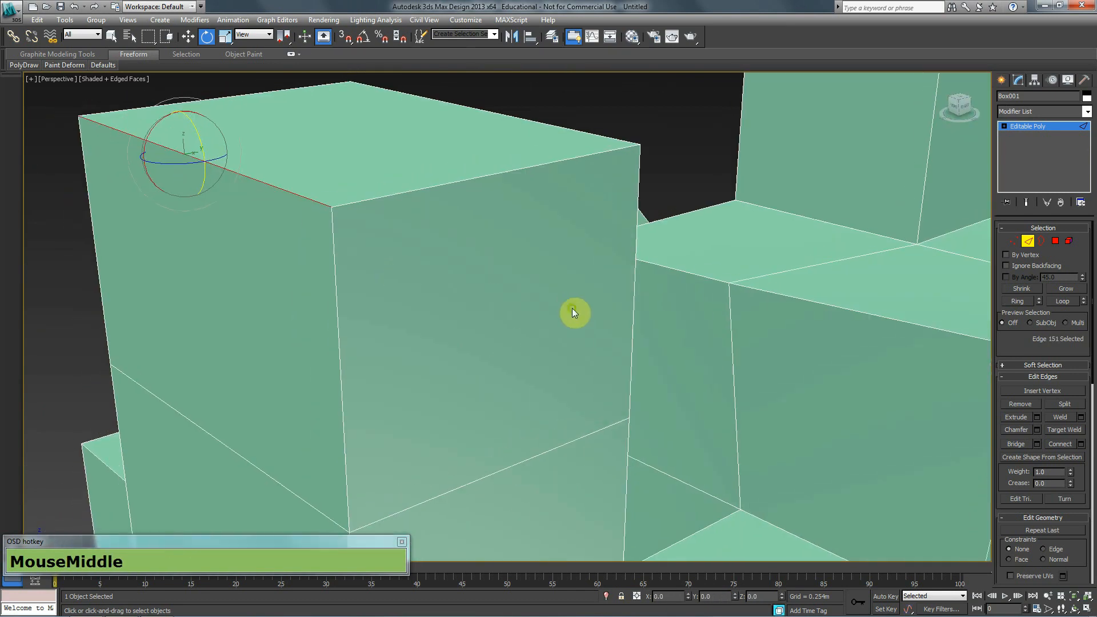
{"action": "middle_click_drag", "start_coordinate": [269, 196], "coordinate": [495, 263]}
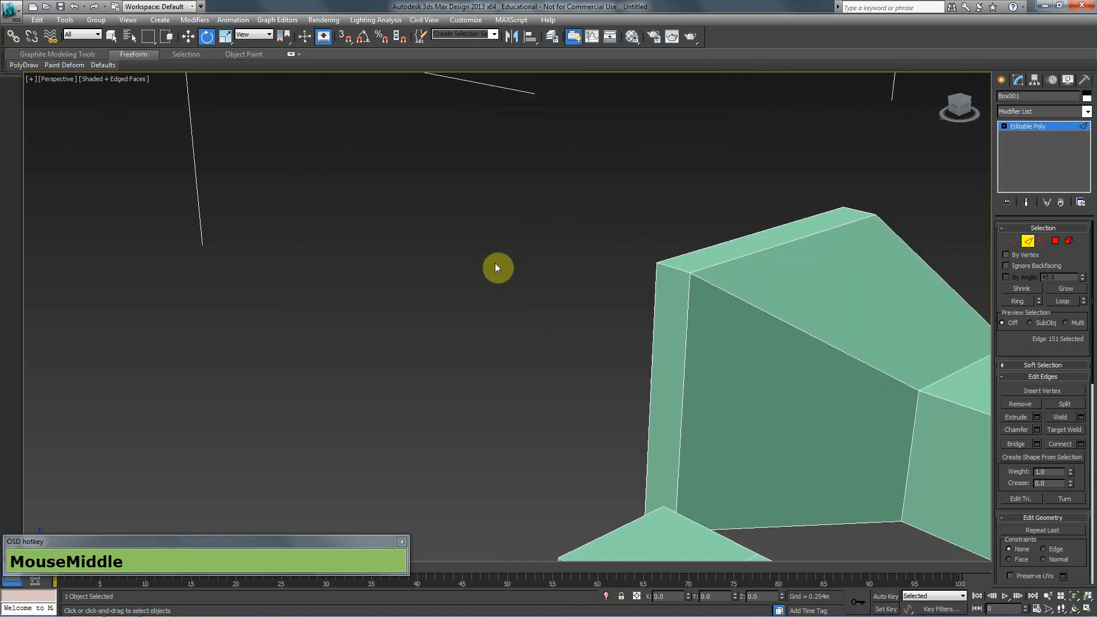
{"action": "key", "text": "z"}
{"action": "middle_click_drag", "start_coordinate": [598, 435], "coordinate": [607, 411]}
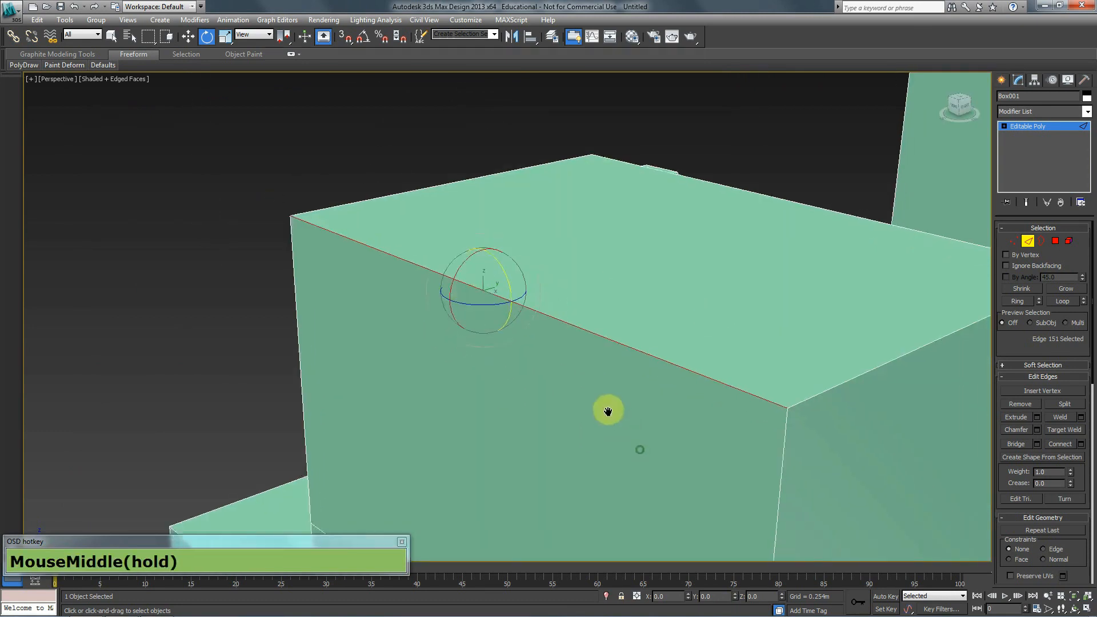
{"action": "scroll", "coordinate": [606, 410], "scroll_direction": "down", "scroll_amount": 2}
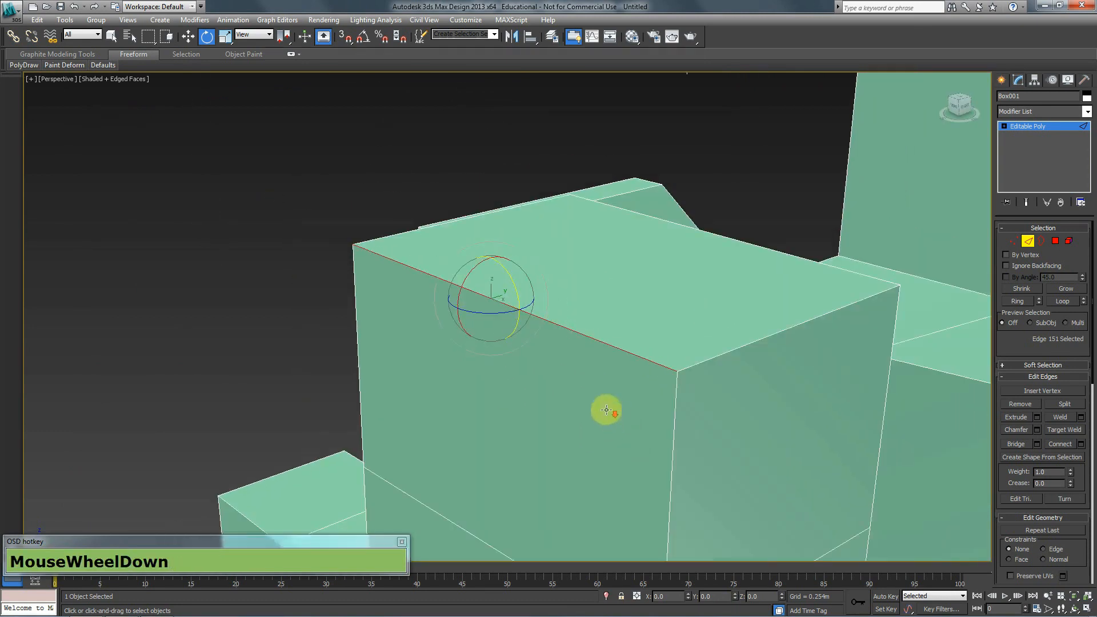
{"action": "left_click", "coordinate": [1026, 430]}
{"action": "left_click_drag", "start_coordinate": [478, 291], "coordinate": [477, 274]}
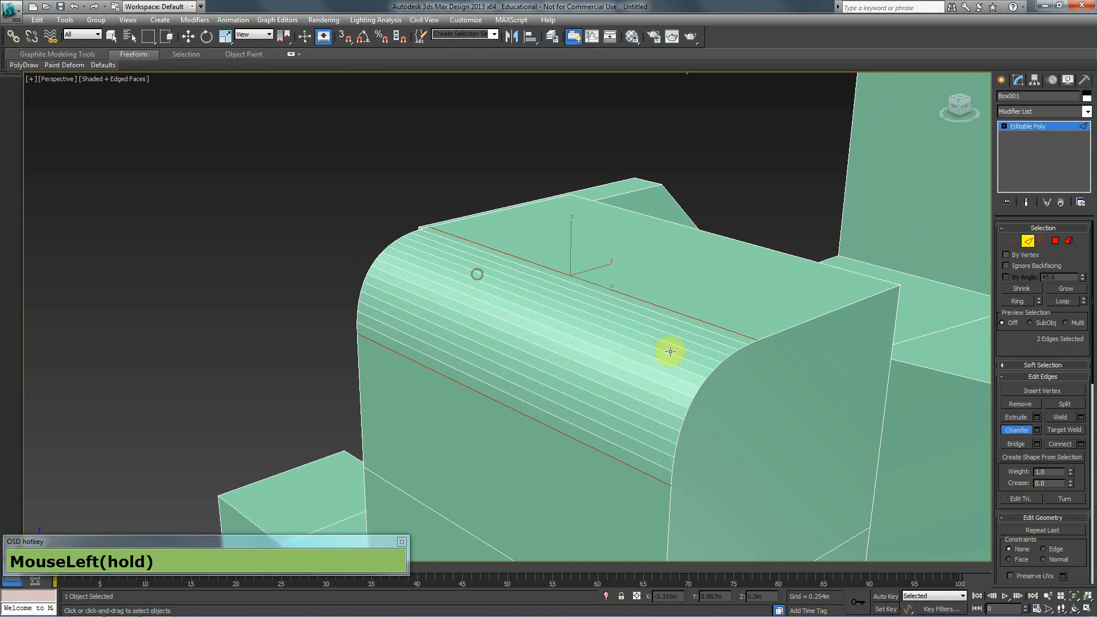
Examine the whole model from several sides, including the rounded tower and the low blocks around it.
{"action": "scroll", "coordinate": [691, 366], "scroll_direction": "down", "scroll_amount": 2}
{"action": "middle_click_drag", "start_coordinate": [746, 384], "coordinate": [609, 264]}
{"action": "scroll", "coordinate": [693, 347], "scroll_direction": "down", "scroll_amount": 3}
{"action": "middle_click_drag", "start_coordinate": [808, 387], "coordinate": [507, 372], "text": "alt"}
{"action": "scroll", "coordinate": [508, 377], "scroll_direction": "up", "scroll_amount": 3}
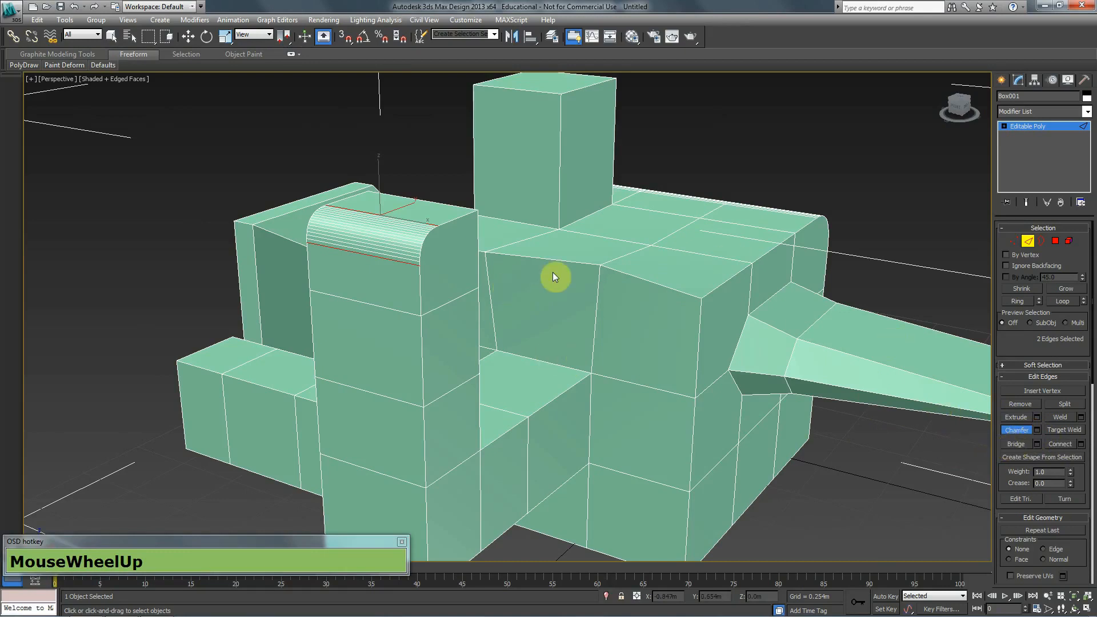
{"action": "middle_click_drag", "start_coordinate": [560, 317], "coordinate": [518, 354]}
{"action": "middle_click_drag", "start_coordinate": [544, 364], "coordinate": [683, 366], "text": "alt"}
{"action": "middle_click_drag", "start_coordinate": [326, 377], "coordinate": [800, 320]}
{"action": "middle_click_drag", "start_coordinate": [632, 417], "coordinate": [586, 334], "text": "alt"}
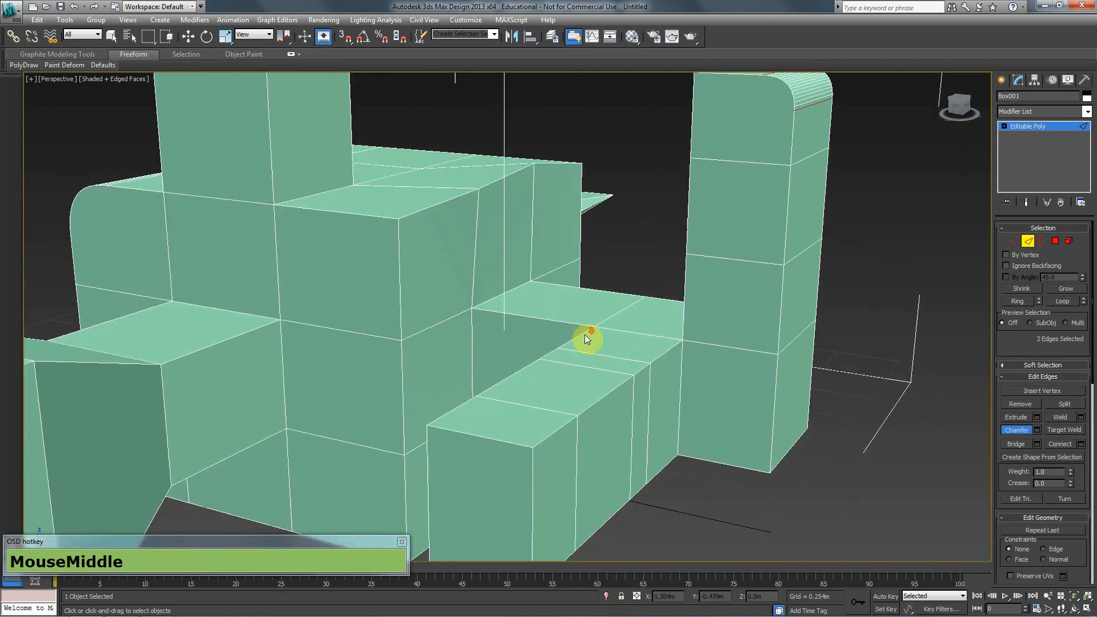
{"action": "scroll", "coordinate": [579, 331], "scroll_direction": "down", "scroll_amount": 3}
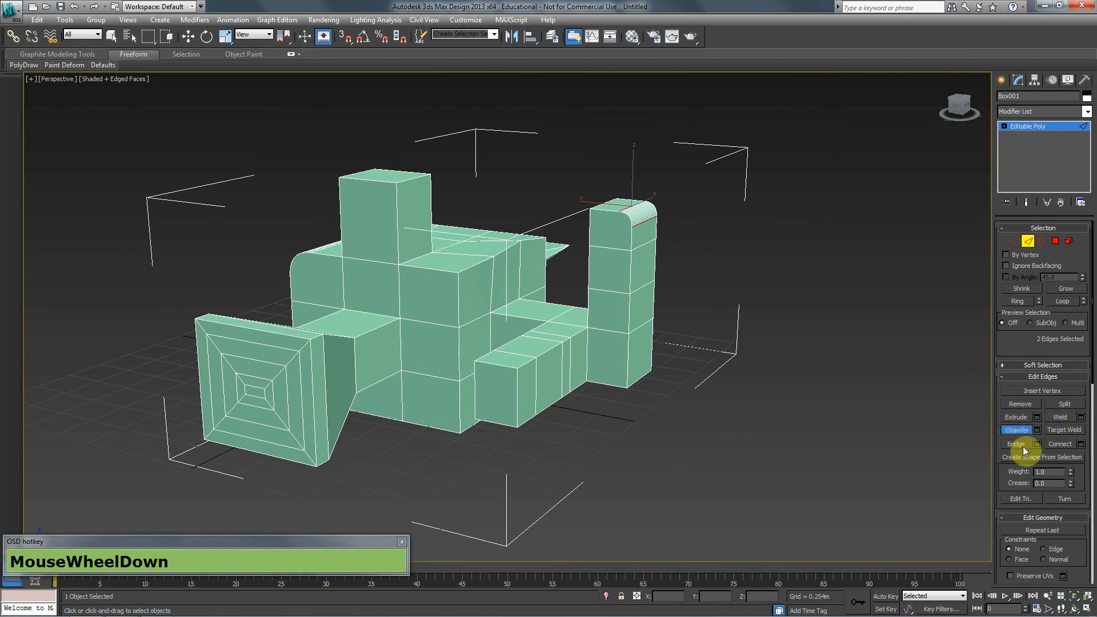
{"action": "scroll", "coordinate": [679, 348], "scroll_direction": "up", "scroll_amount": 3}
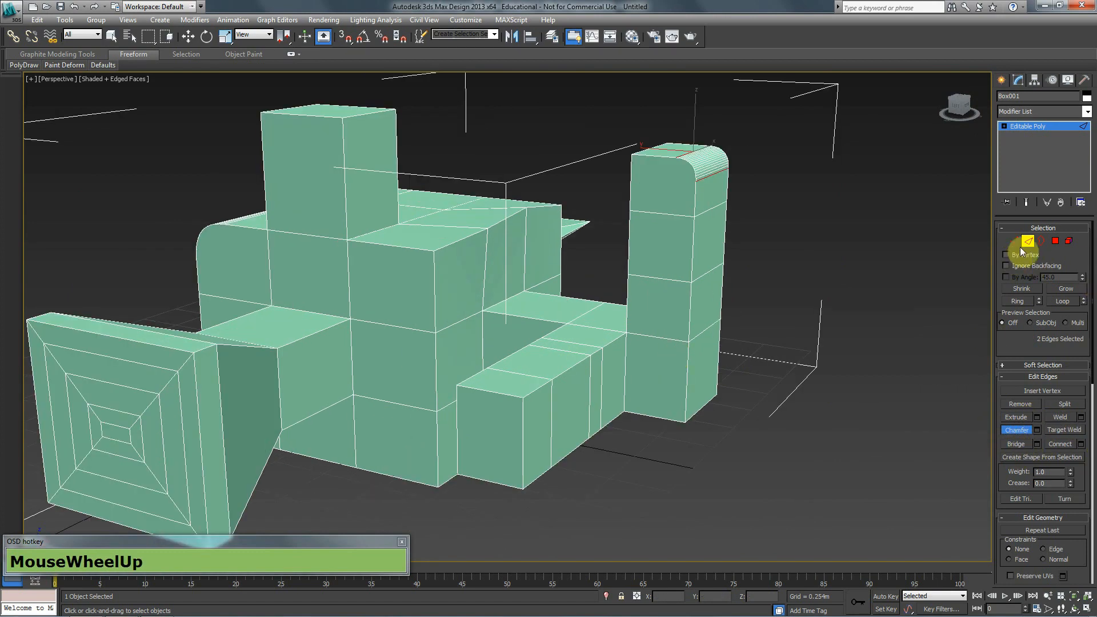
Extrude the side polygon at the rounded tower's base outward, then extrude its end upward in segments to form a second tower.
{"action": "left_click", "coordinate": [1056, 241]}
{"action": "middle_click_drag", "start_coordinate": [825, 382], "coordinate": [615, 378]}
{"action": "left_click", "coordinate": [553, 351]}
{"action": "middle_click_drag", "start_coordinate": [797, 427], "coordinate": [1019, 415], "text": "alt"}
{"action": "left_click", "coordinate": [1017, 403]}
{"action": "left_click_drag", "start_coordinate": [501, 363], "coordinate": [500, 221]}
{"action": "left_click_drag", "start_coordinate": [695, 500], "coordinate": [686, 386]}
{"action": "left_click", "coordinate": [729, 337]}
{"action": "left_click_drag", "start_coordinate": [730, 337], "coordinate": [744, 214]}
{"action": "middle_click_drag", "start_coordinate": [708, 274], "coordinate": [725, 292], "text": "alt"}
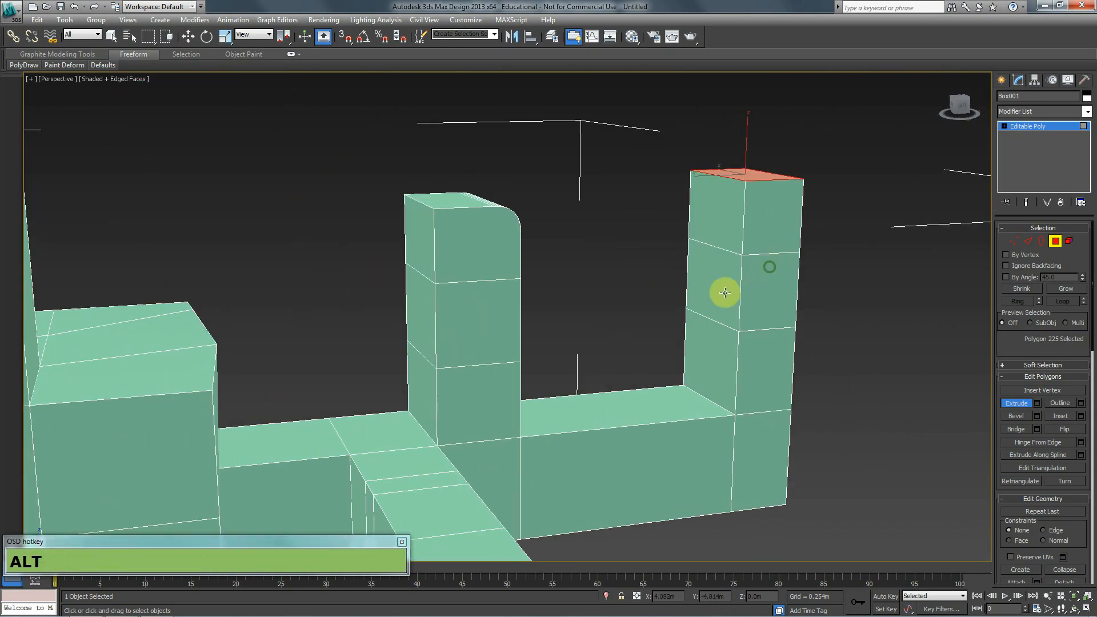
{"action": "mouse_move", "coordinate": [656, 341]}
{"action": "middle_mouse_down", "text": "alt"}
{"action": "mouse_move", "coordinate": [533, 284]}
{"action": "mouse_move", "coordinate": [597, 360]}
{"action": "mouse_move", "coordinate": [663, 348]}
{"action": "middle_mouse_up", "text": "alt"}
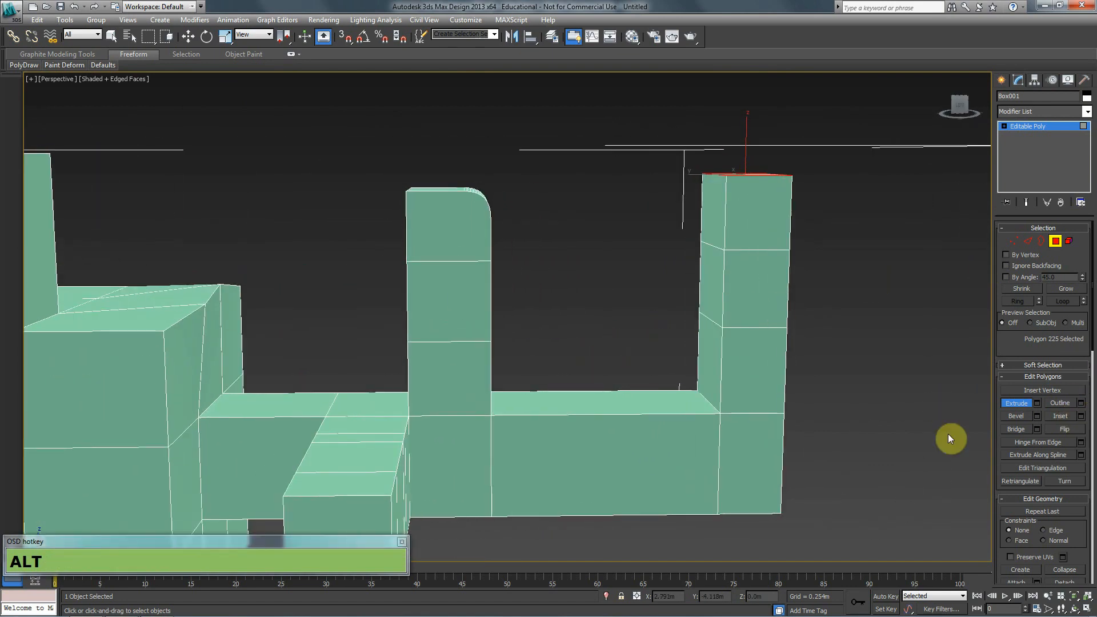
Delete the second polygon from the top on the facing sides of the two towers.
{"action": "left_click", "coordinate": [1017, 403]}
{"action": "middle_click_drag", "start_coordinate": [779, 394], "coordinate": [766, 348], "text": "alt"}
{"action": "left_click", "coordinate": [718, 281]}
{"action": "key", "text": "Delete"}
{"action": "middle_click_drag", "start_coordinate": [710, 317], "coordinate": [559, 455], "text": "alt"}
{"action": "scroll", "coordinate": [643, 472], "scroll_direction": "up", "scroll_amount": 4}
{"action": "scroll", "coordinate": [640, 476], "scroll_direction": "down", "scroll_amount": 2}
{"action": "left_click", "coordinate": [480, 381]}
{"action": "key", "text": "Delete"}
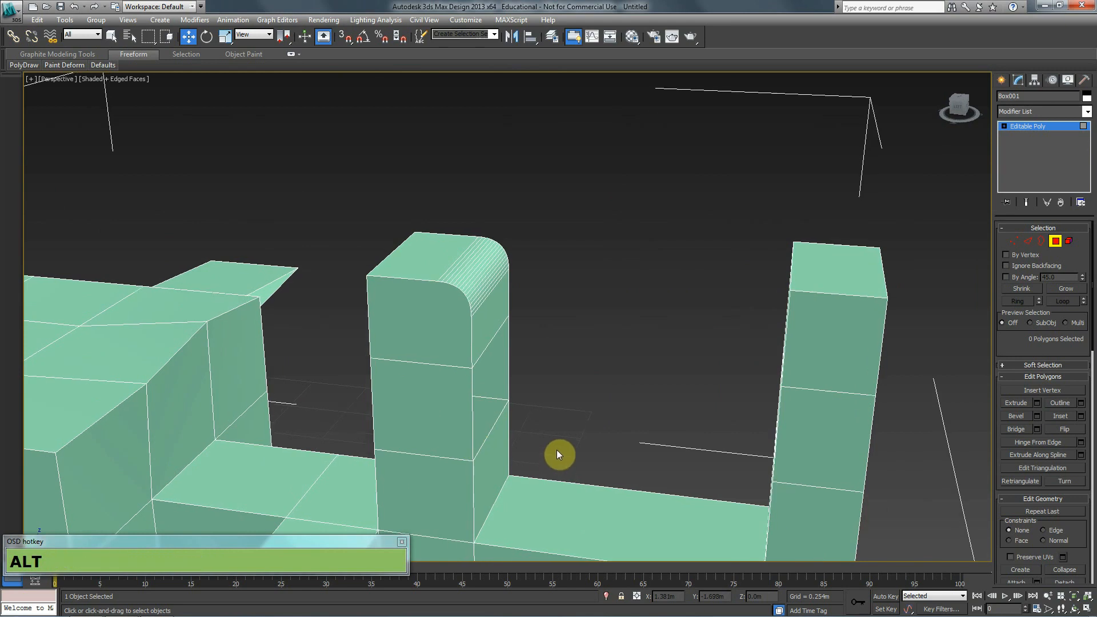
Select, one at a time, the upper, lower and vertical side edges around the opening in the rounded tower.
{"action": "left_click", "coordinate": [1029, 242]}
{"action": "middle_click_drag", "start_coordinate": [525, 312], "coordinate": [519, 272]}
{"action": "scroll", "coordinate": [566, 306], "scroll_direction": "up", "scroll_amount": 3}
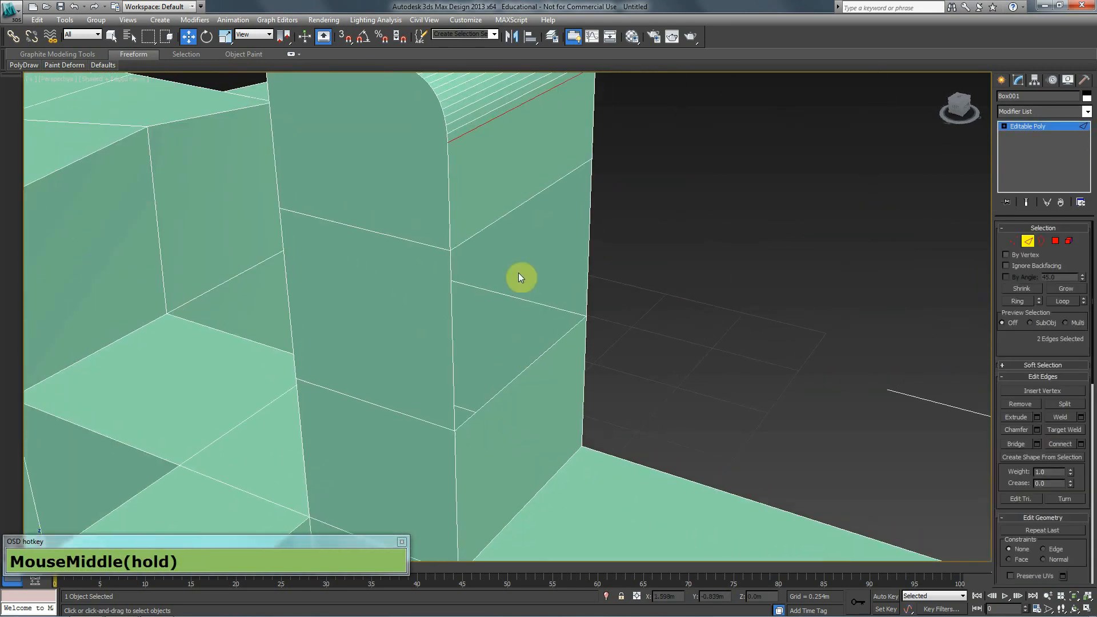
{"action": "left_click", "coordinate": [561, 181]}
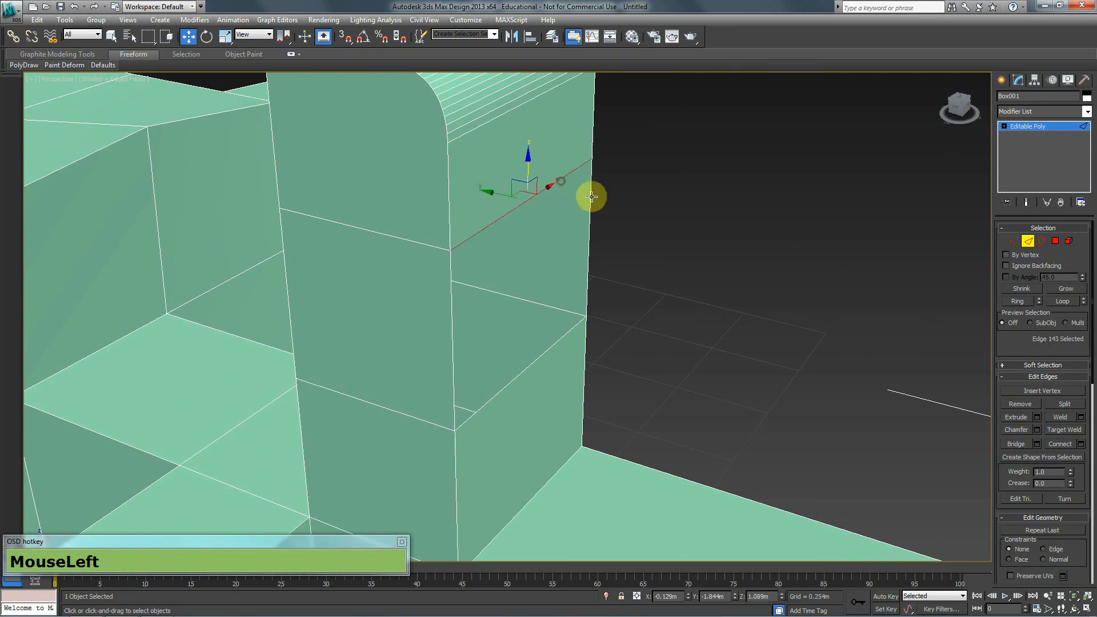
{"action": "left_click", "coordinate": [589, 195]}
{"action": "left_click", "coordinate": [547, 350]}
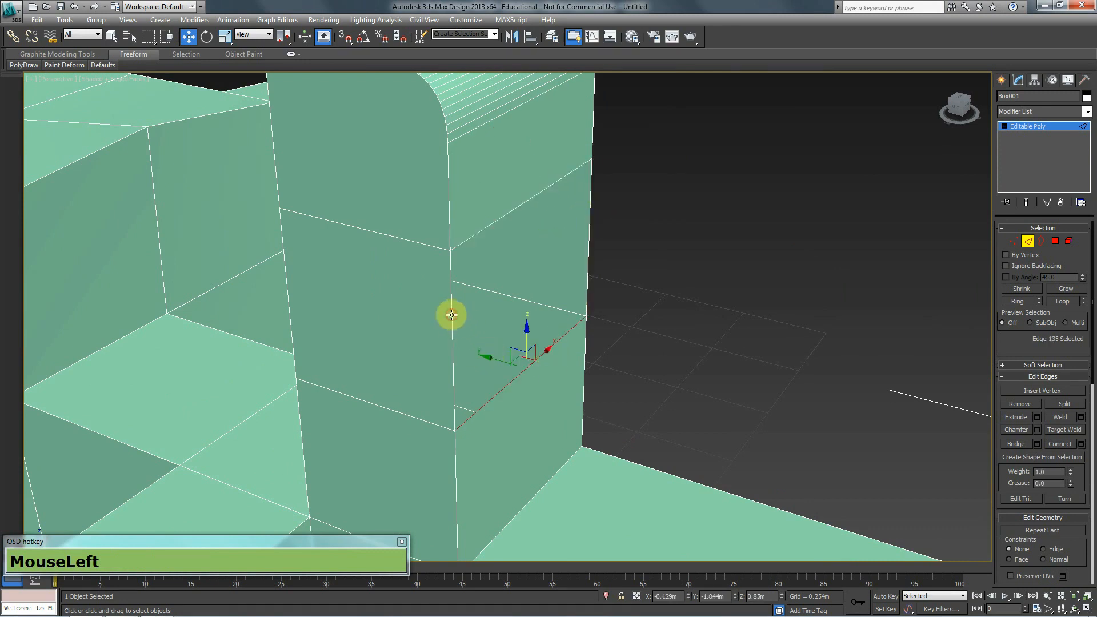
{"action": "left_click", "coordinate": [451, 314]}
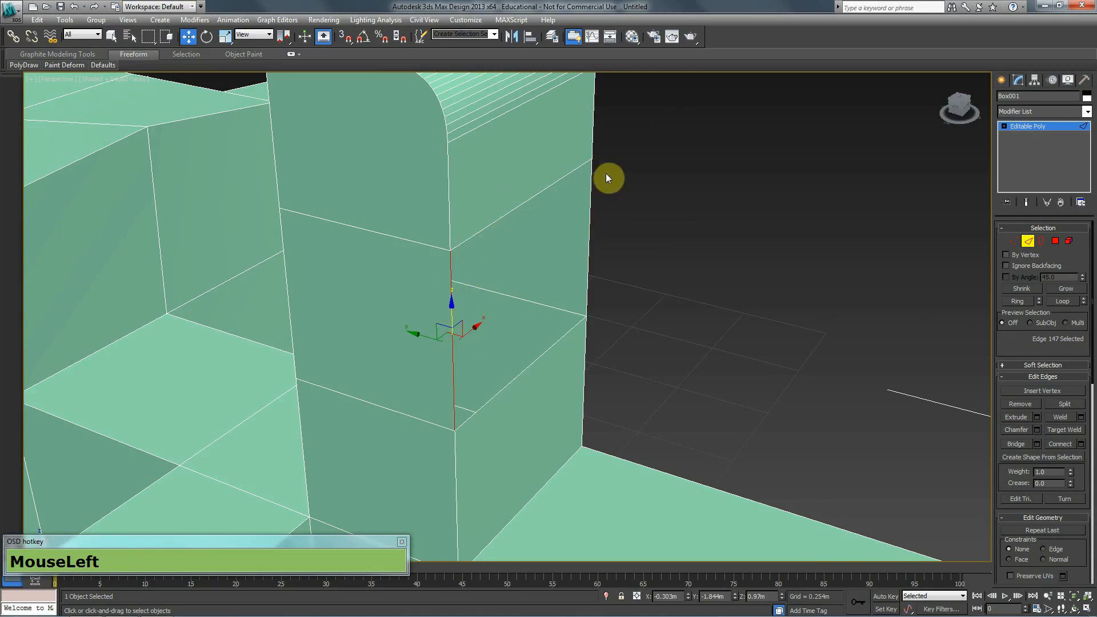
{"action": "middle_click_drag", "start_coordinate": [490, 240], "coordinate": [492, 262]}
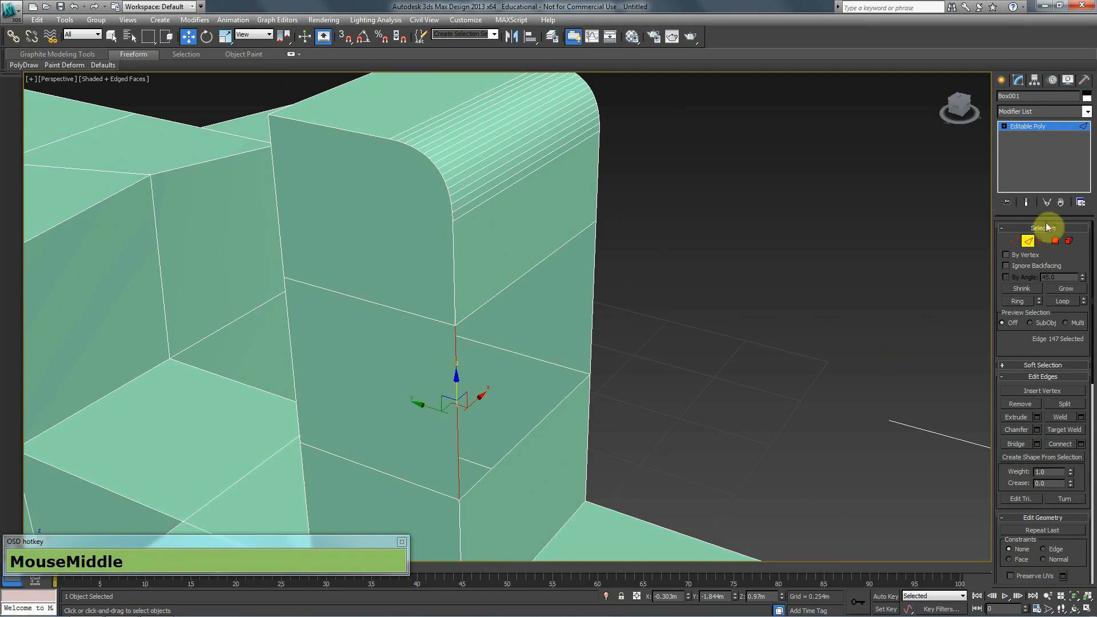
Compare polygon and edge selection on the rounded tower, picking a flat side polygon, a narrow strip of the rounded corner and its edge.
{"action": "left_click", "coordinate": [1056, 240]}
{"action": "left_click", "coordinate": [378, 358]}
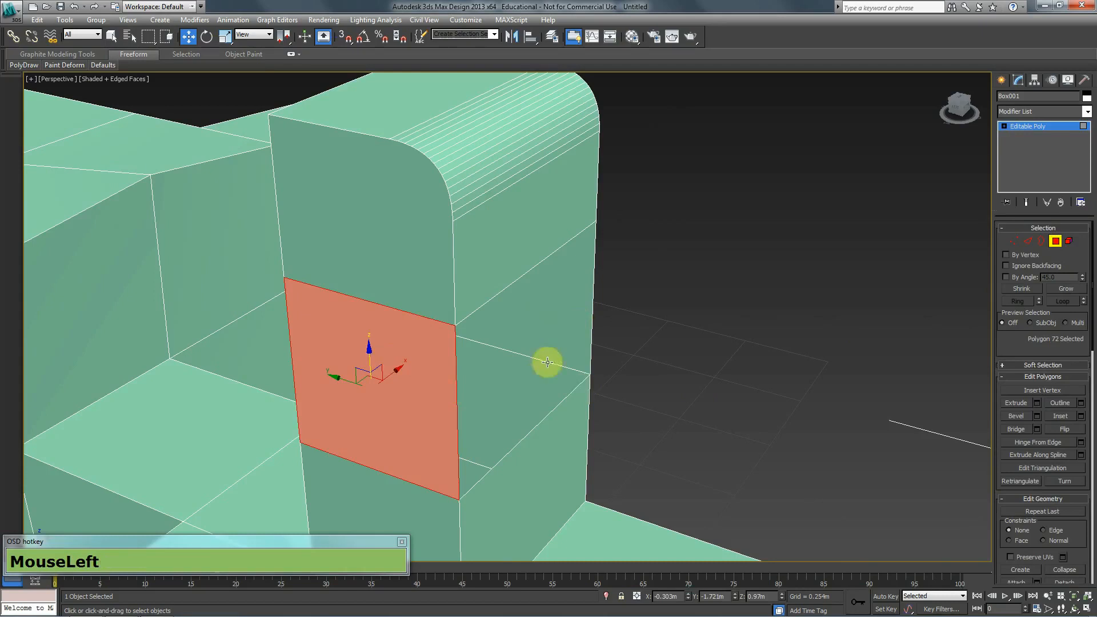
{"action": "left_click", "coordinate": [1028, 241]}
{"action": "middle_click", "coordinate": [453, 270]}
{"action": "scroll", "coordinate": [459, 312], "scroll_direction": "up", "scroll_amount": 5}
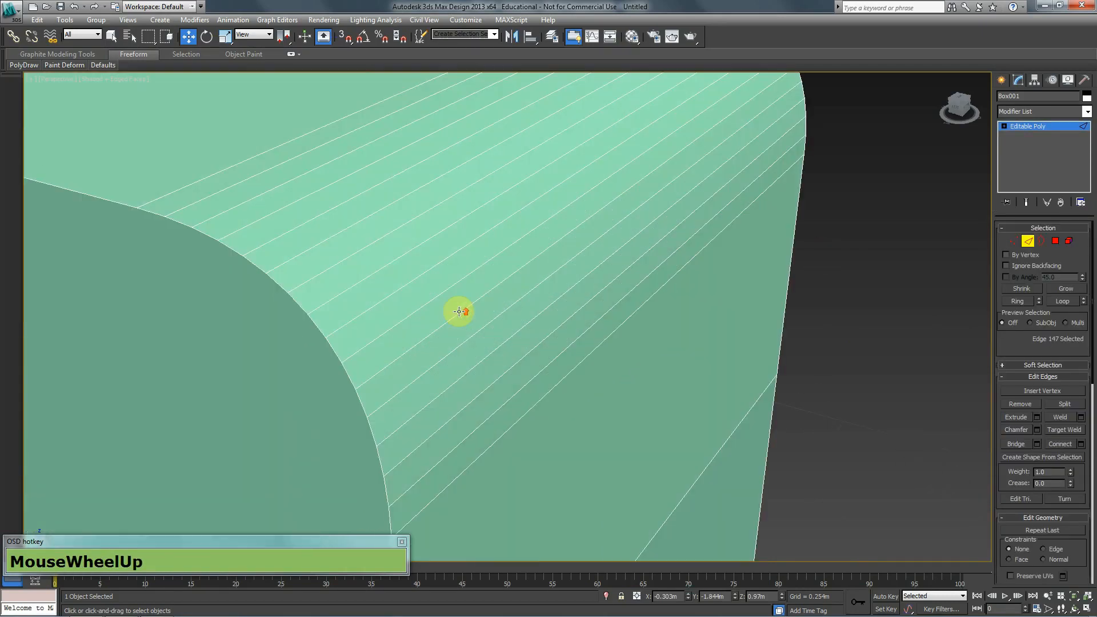
{"action": "left_click", "coordinate": [448, 230]}
{"action": "left_click", "coordinate": [1056, 241]}
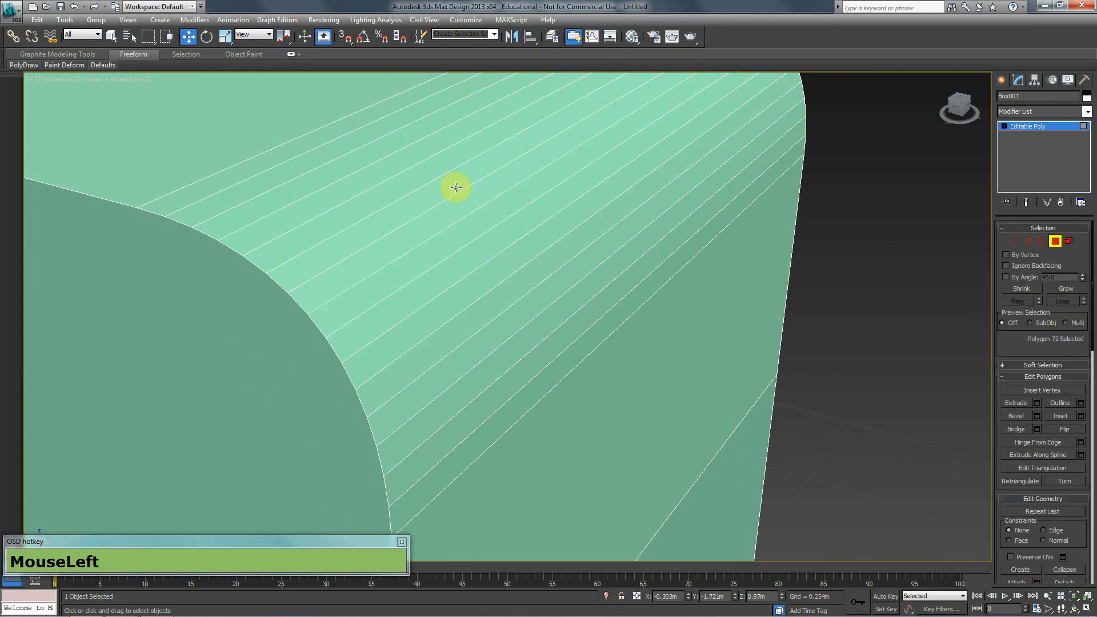
{"action": "left_click", "coordinate": [515, 204]}
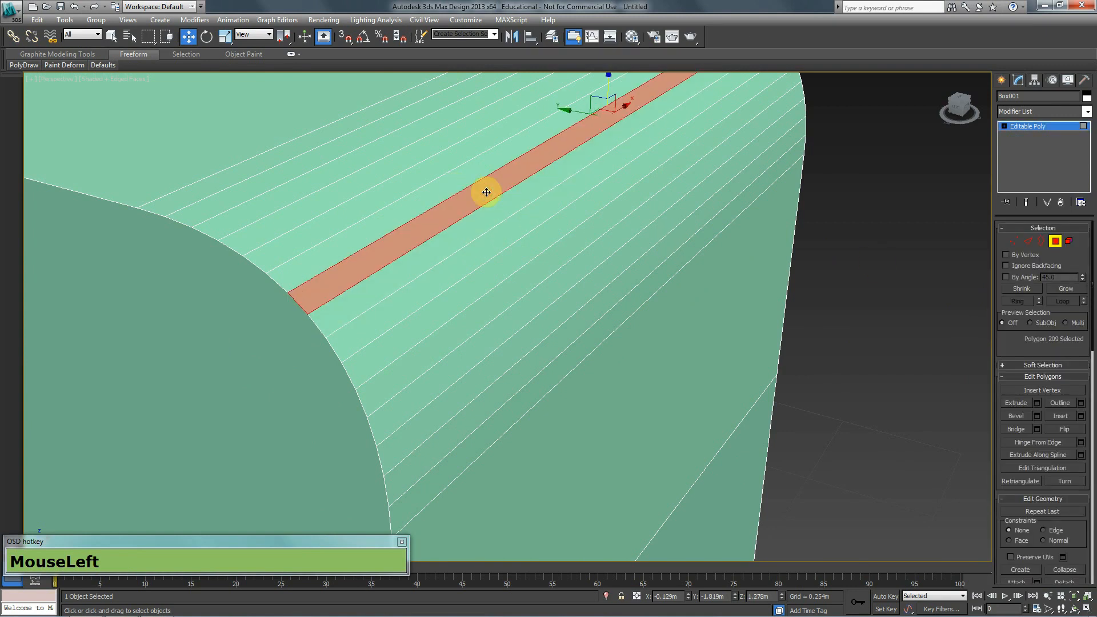
{"action": "key", "text": "2"}
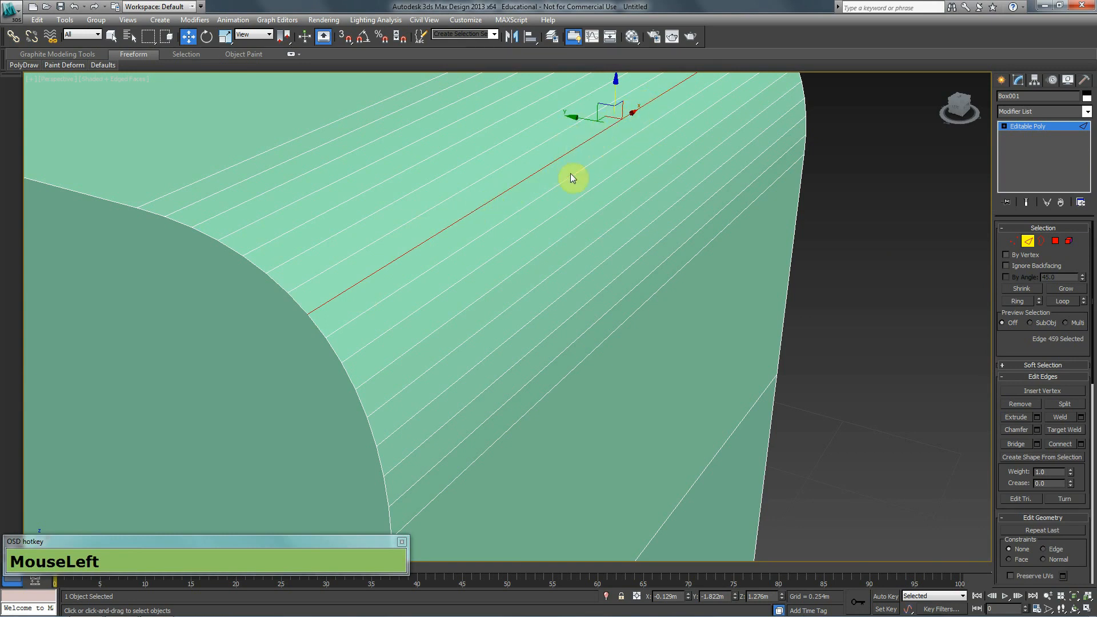
Select the border of the opening in the second tower, and select the border of the rounded tower's opening in its place.
{"action": "middle_click", "coordinate": [533, 255]}
{"action": "scroll", "coordinate": [554, 430], "scroll_direction": "down", "scroll_amount": 5}
{"action": "middle_click_drag", "start_coordinate": [553, 429], "coordinate": [640, 306]}
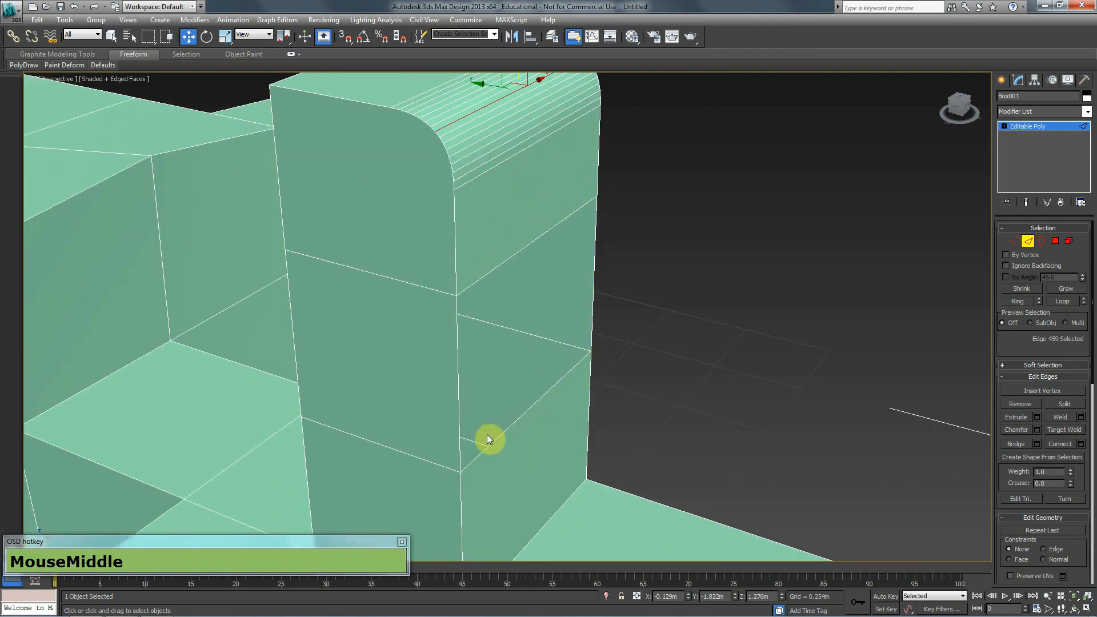
{"action": "middle_click_drag", "start_coordinate": [519, 409], "coordinate": [775, 330], "text": "alt"}
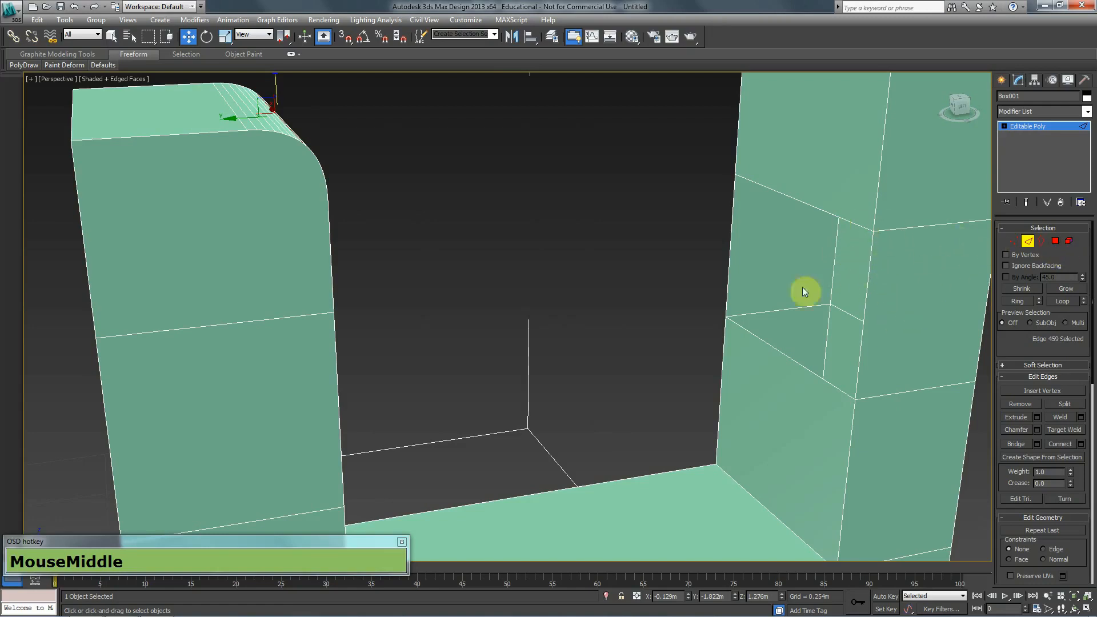
{"action": "left_click", "coordinate": [1040, 243]}
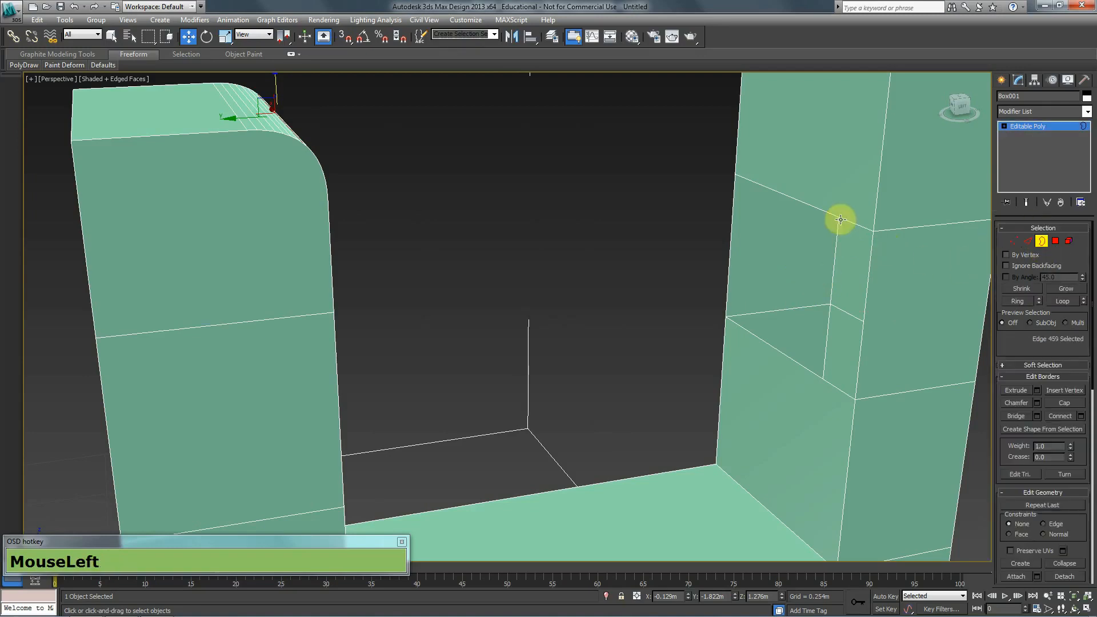
{"action": "left_click", "coordinate": [814, 211]}
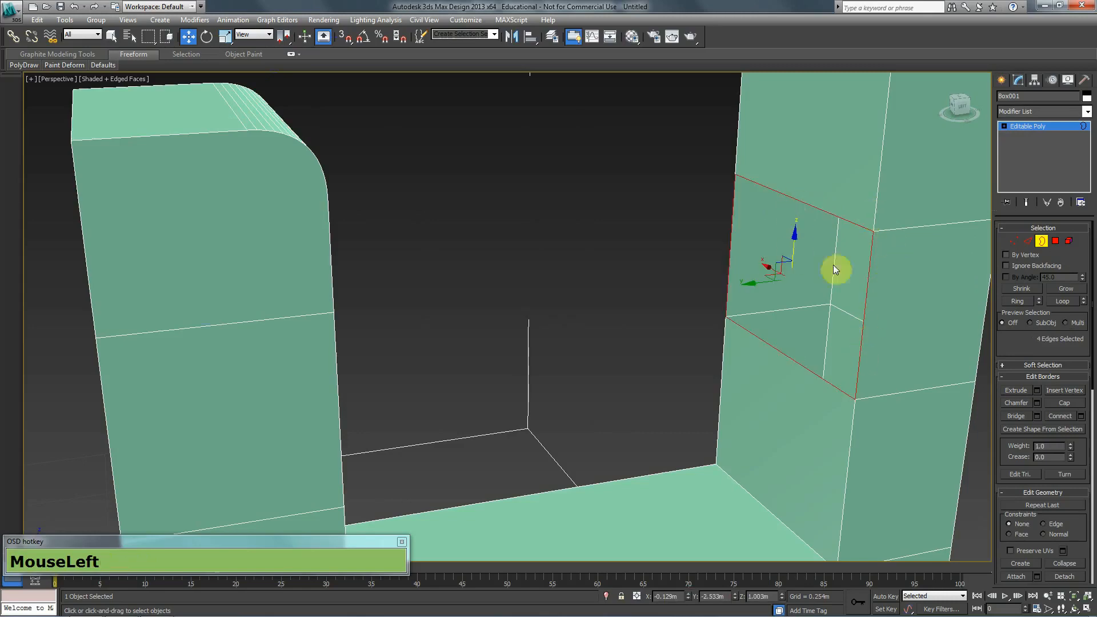
{"action": "middle_click_drag", "start_coordinate": [730, 232], "coordinate": [589, 172], "text": "alt"}
{"action": "left_click", "coordinate": [471, 133]}
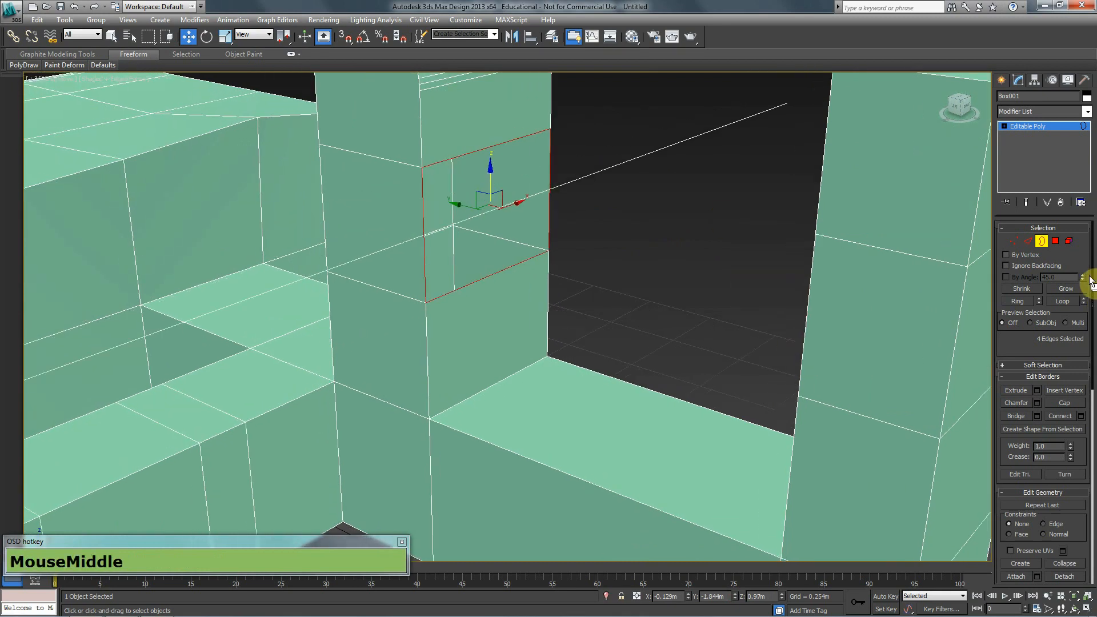
Bridge the upper edges of the two facing tower openings.
{"action": "left_click", "coordinate": [1028, 241]}
{"action": "left_click", "coordinate": [714, 299]}
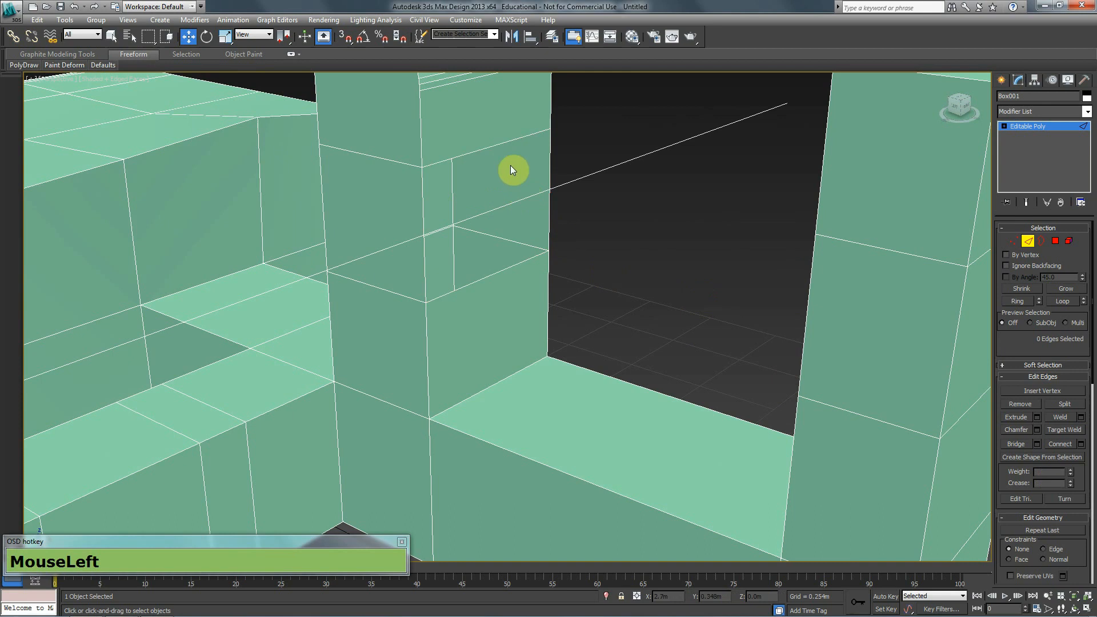
{"action": "left_click", "coordinate": [497, 144]}
{"action": "middle_click_drag", "start_coordinate": [539, 255], "coordinate": [735, 279], "text": "alt"}
{"action": "left_click", "coordinate": [847, 101], "text": "ctrl"}
{"action": "left_click", "coordinate": [1037, 405]}
{"action": "left_click", "coordinate": [1015, 444]}
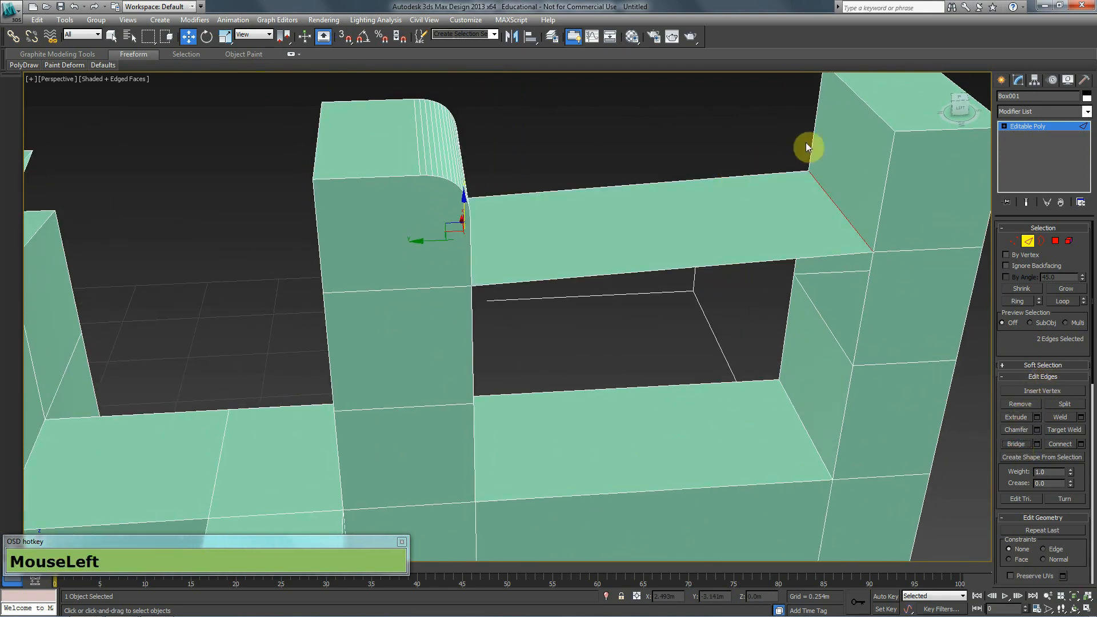
{"action": "middle_click_drag", "start_coordinate": [549, 247], "coordinate": [578, 279]}
{"action": "middle_click_drag", "start_coordinate": [921, 207], "coordinate": [920, 209]}
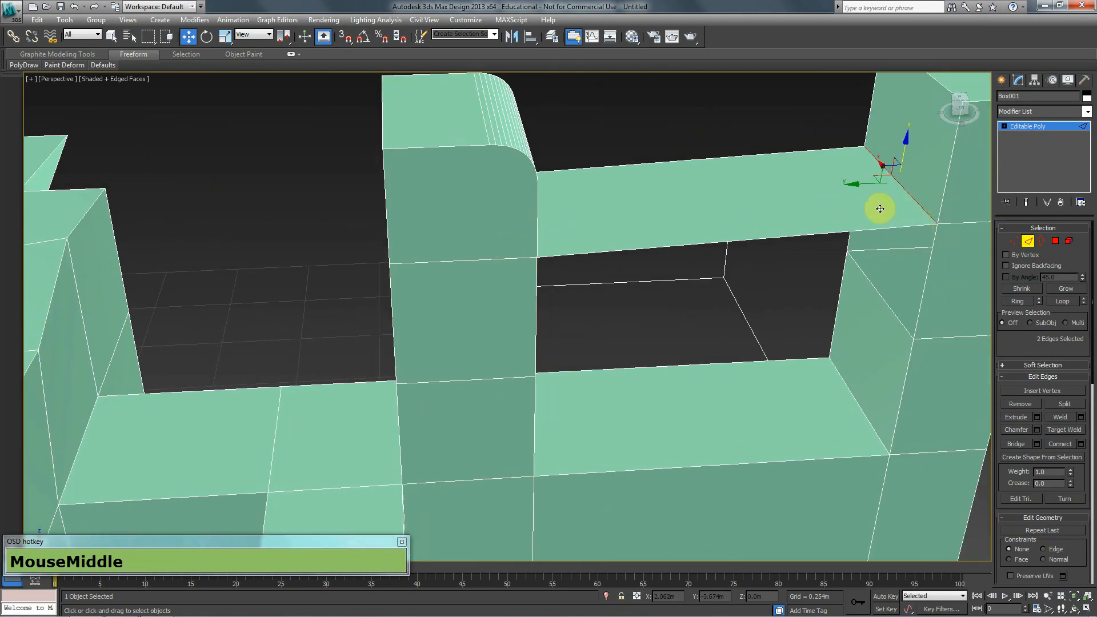
Try to bridge a horizontal edge on the rounded tower's closed side with the box's facing top edge.
{"action": "middle_click_drag", "start_coordinate": [465, 299], "coordinate": [708, 294]}
{"action": "left_click", "coordinate": [708, 314]}
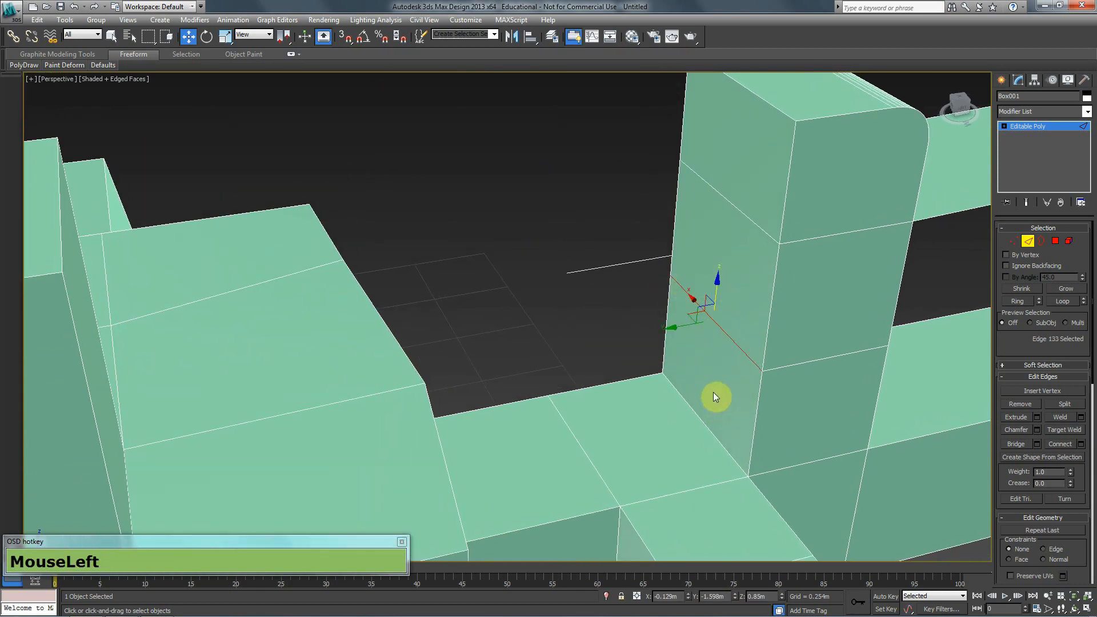
{"action": "middle_click_drag", "start_coordinate": [714, 377], "coordinate": [430, 288], "text": "alt"}
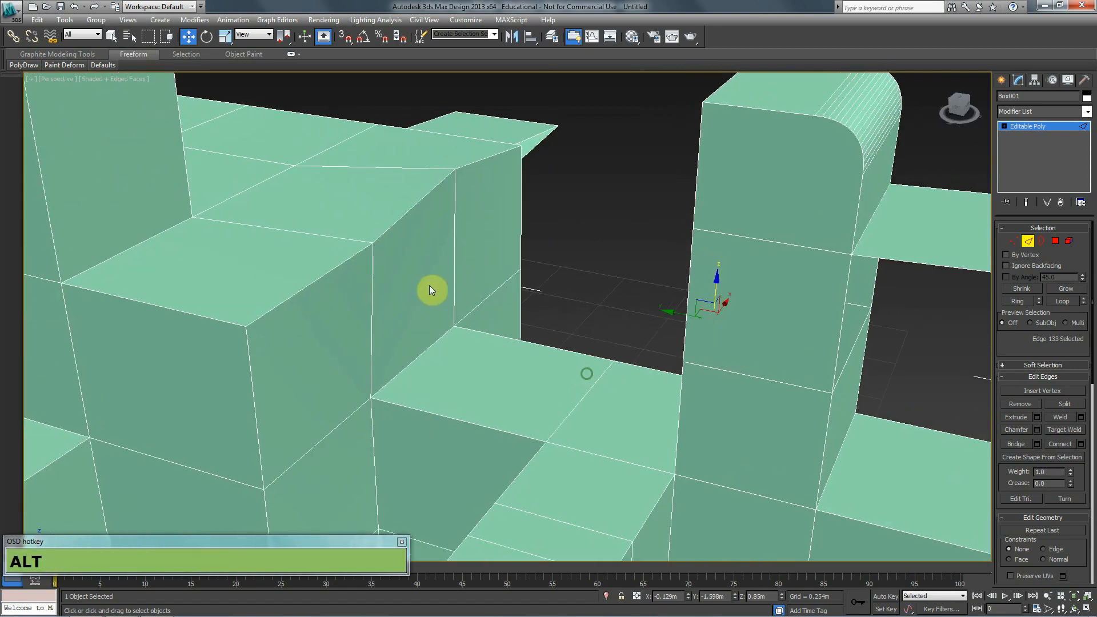
{"action": "left_click", "coordinate": [415, 206], "text": "ctrl"}
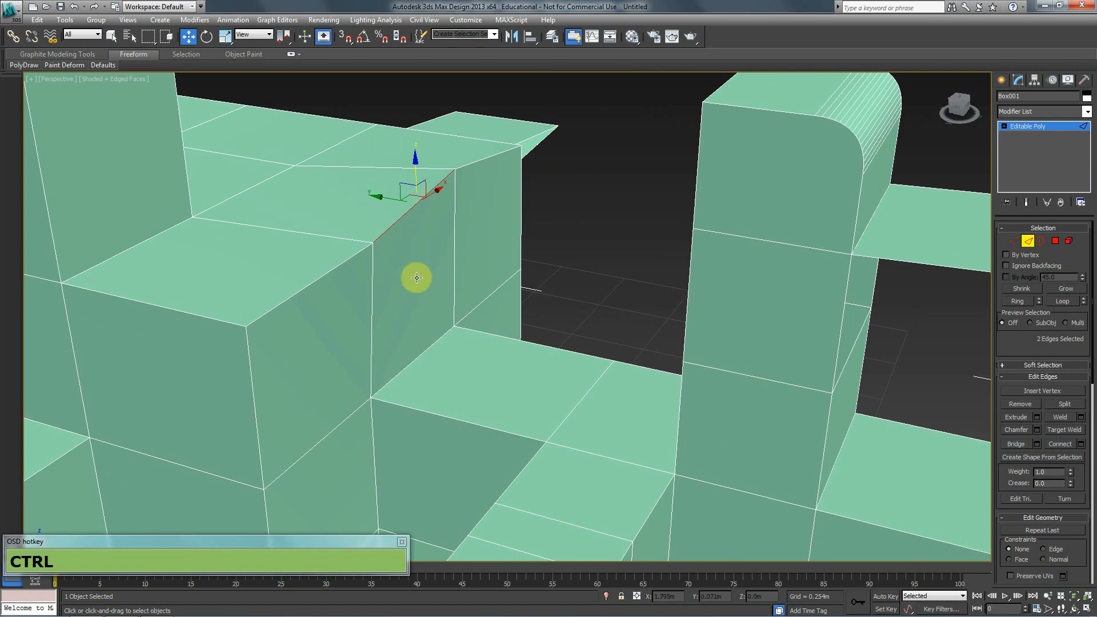
{"action": "middle_click_drag", "start_coordinate": [361, 196], "coordinate": [437, 275], "text": "alt"}
{"action": "left_click", "coordinate": [1014, 448]}
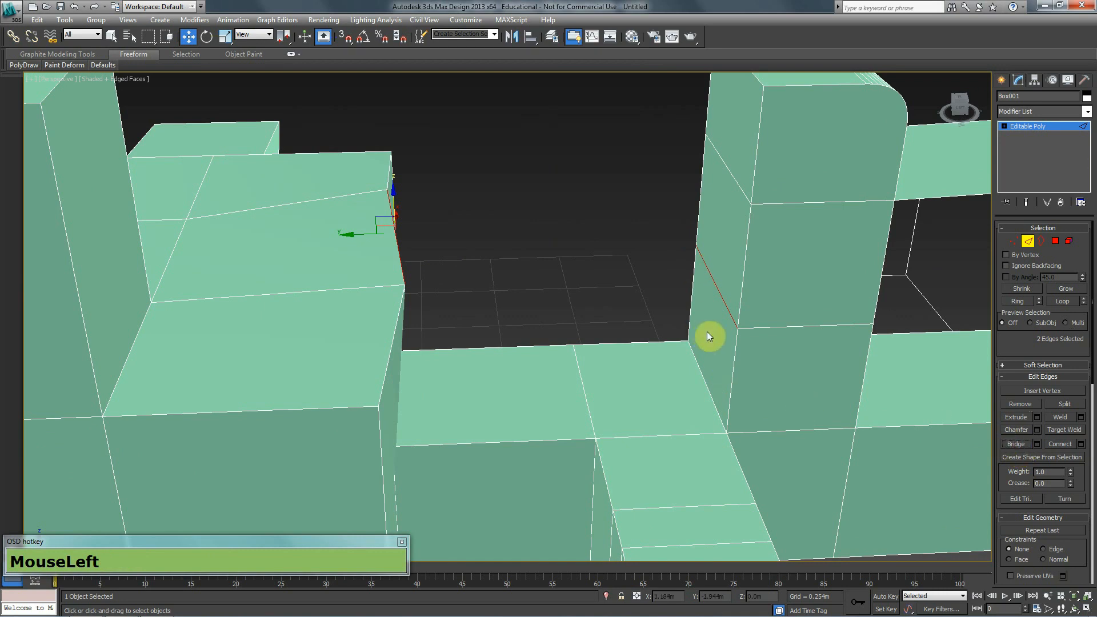
Delete the bridging polygon between the two towers.
{"action": "middle_click_drag", "start_coordinate": [762, 333], "coordinate": [879, 294]}
{"action": "left_click", "coordinate": [1056, 240]}
{"action": "left_click", "coordinate": [731, 145]}
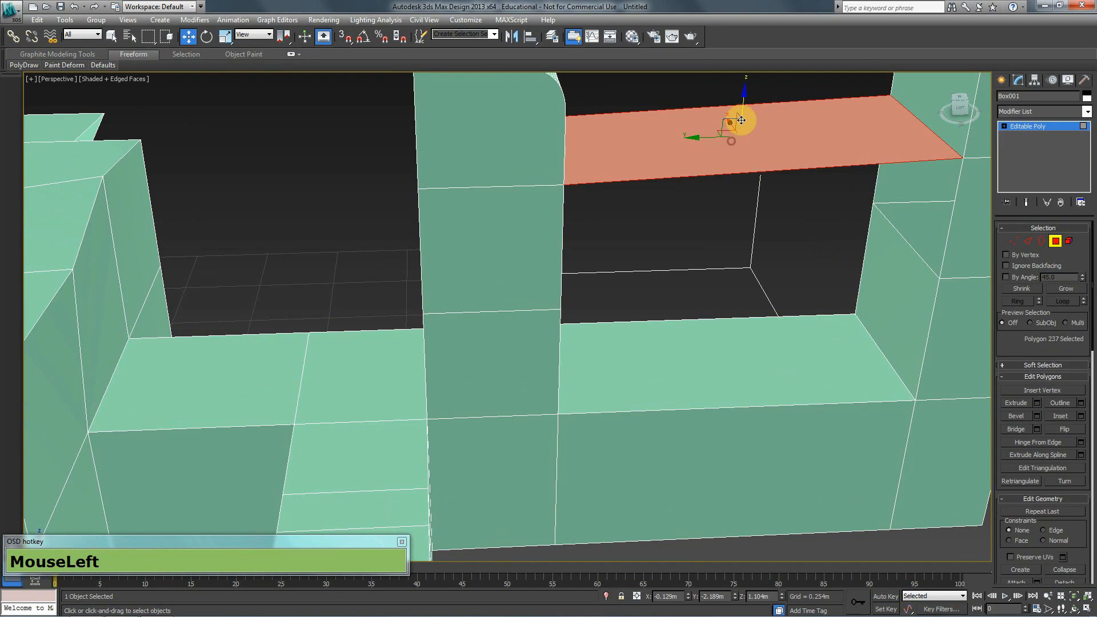
{"action": "key", "text": "Delete"}
Bridge the upper and lower edges of the rounded tower's opening to fill it with a polygon.
{"action": "middle_click_drag", "start_coordinate": [857, 174], "coordinate": [767, 237], "text": "alt"}
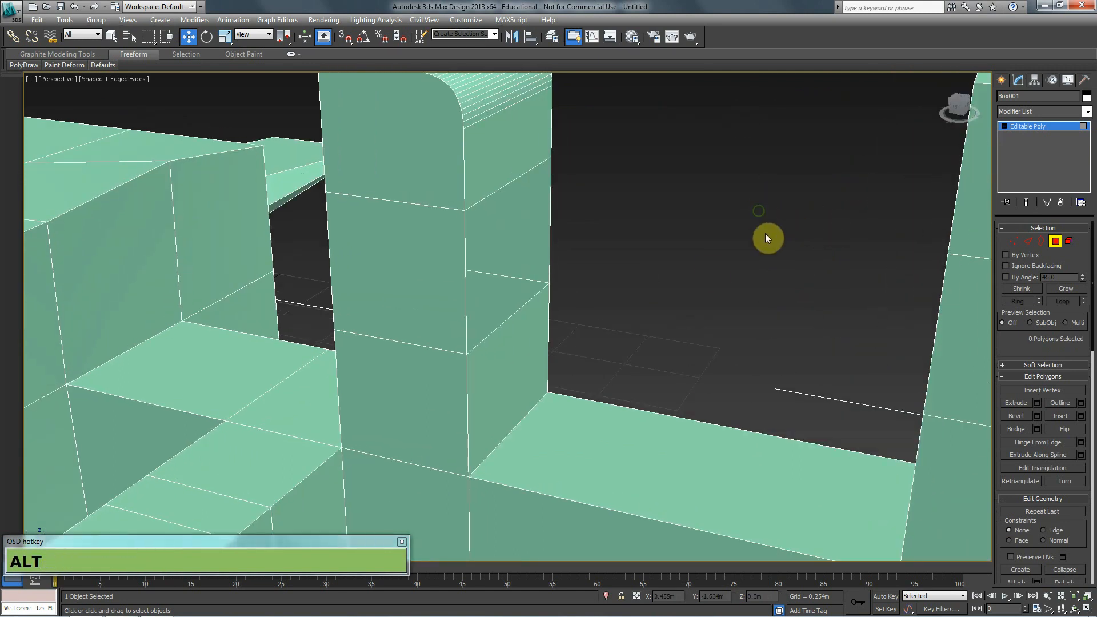
{"action": "left_click", "coordinate": [1028, 241]}
{"action": "left_click", "coordinate": [510, 183]}
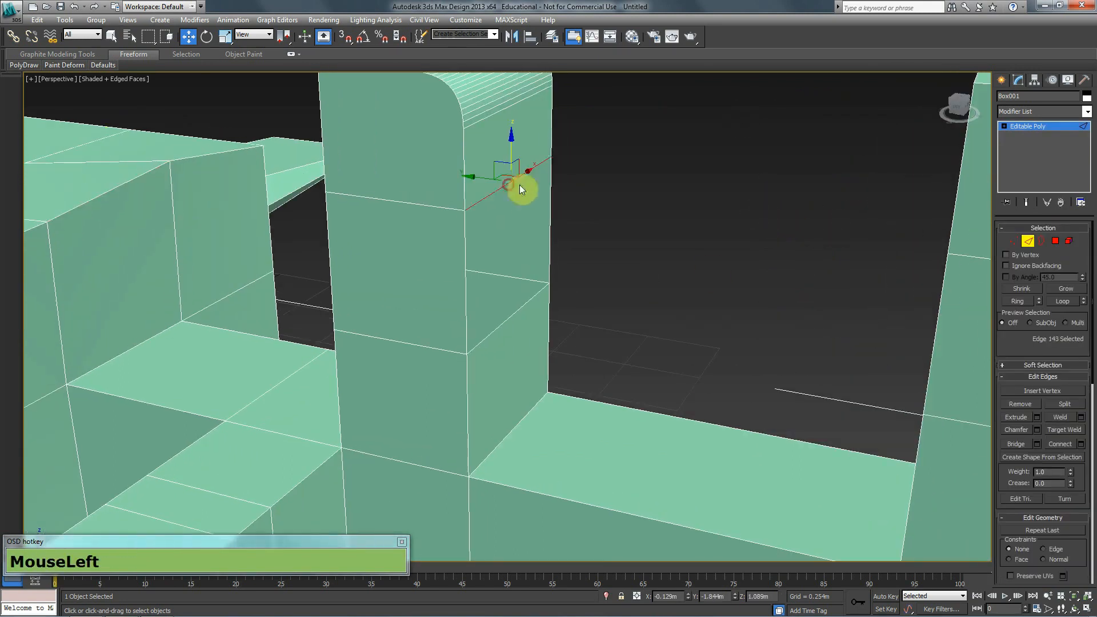
{"action": "left_click", "coordinate": [535, 295], "text": "ctrl"}
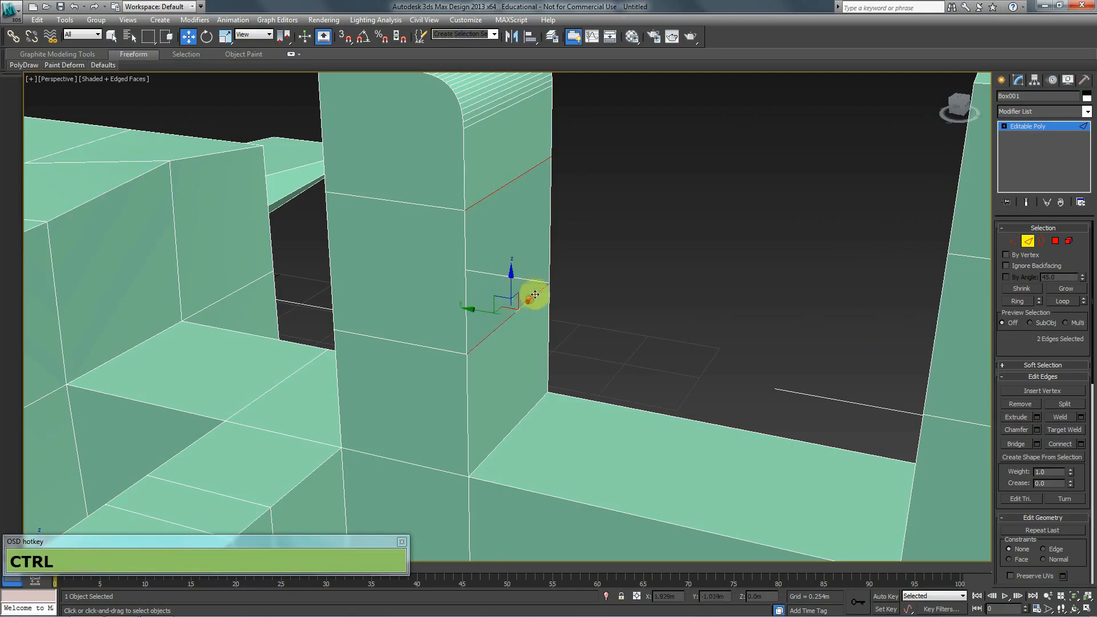
{"action": "left_click", "coordinate": [1016, 444]}
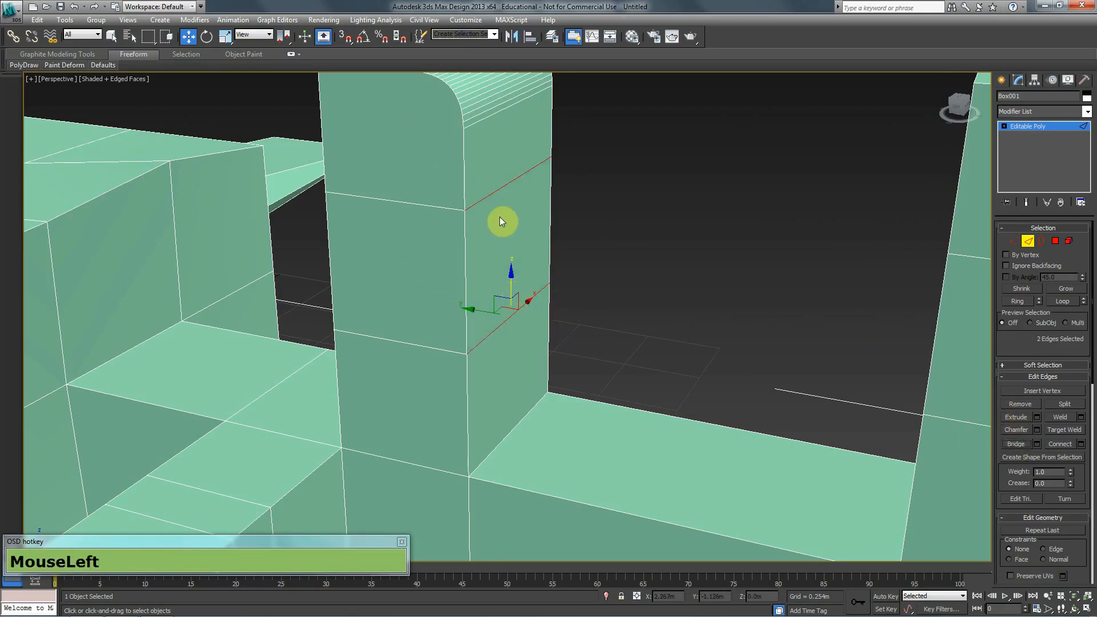
{"action": "middle_click_drag", "start_coordinate": [855, 309], "coordinate": [889, 310], "text": "alt"}
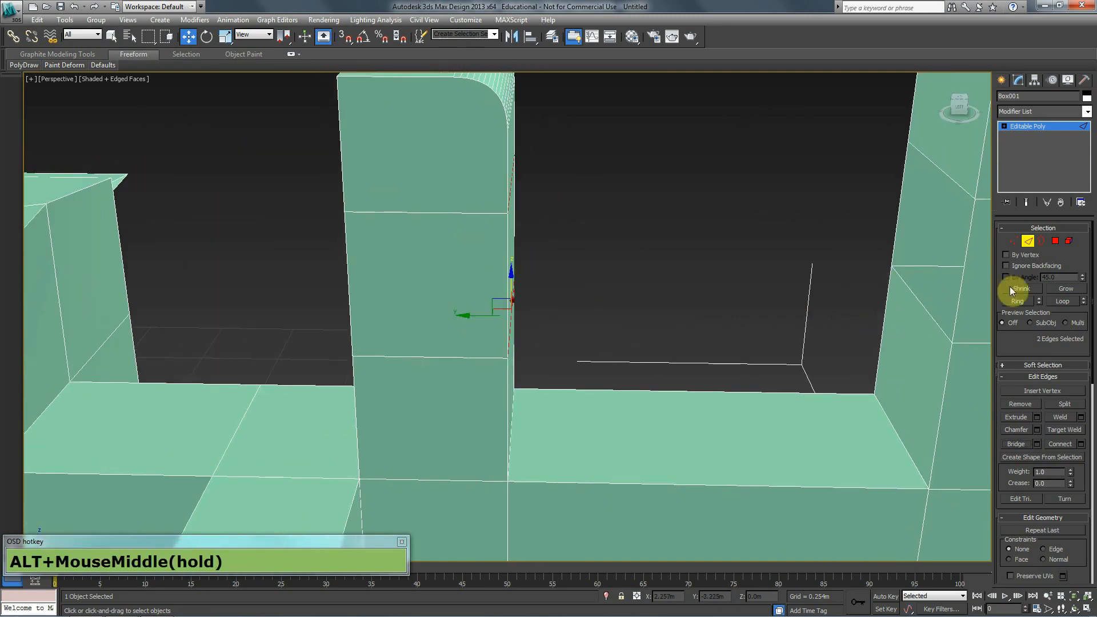
Select the border of the opening in the second tower and cap it.
{"action": "left_click", "coordinate": [1041, 243]}
{"action": "mouse_move", "coordinate": [770, 294]}
{"action": "middle_mouse_down", "text": "alt"}
{"action": "mouse_move", "coordinate": [833, 252]}
{"action": "mouse_move", "coordinate": [782, 297]}
{"action": "middle_mouse_up", "text": "alt"}
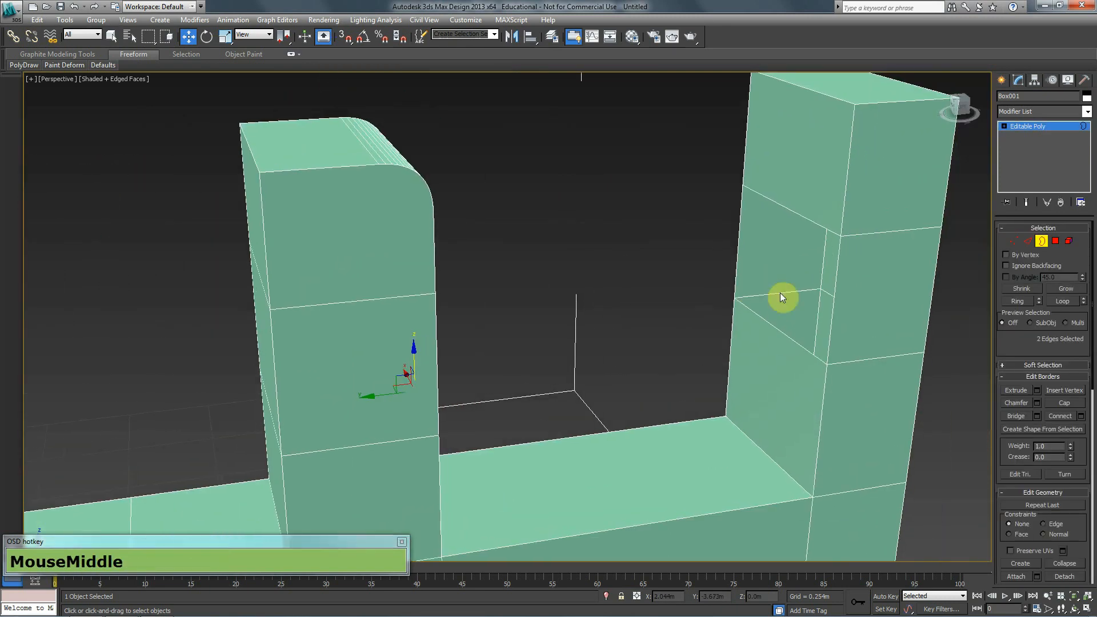
{"action": "left_click", "coordinate": [808, 222]}
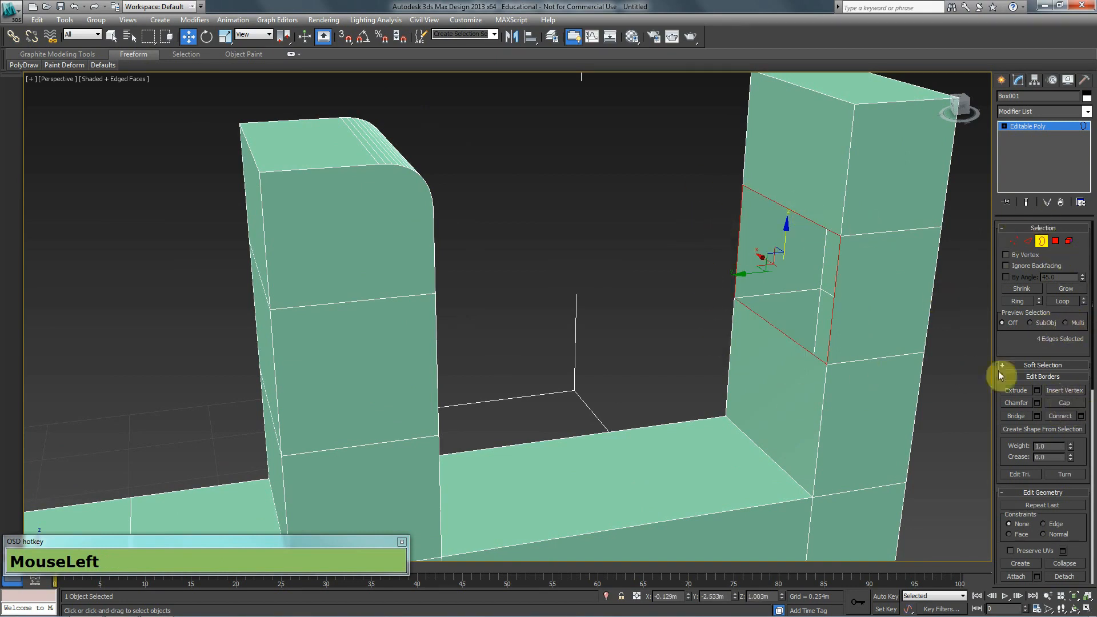
{"action": "left_click", "coordinate": [1072, 408]}
{"action": "left_click_drag", "start_coordinate": [861, 319], "coordinate": [723, 300]}
{"action": "middle_click_drag", "start_coordinate": [660, 281], "coordinate": [803, 311]}
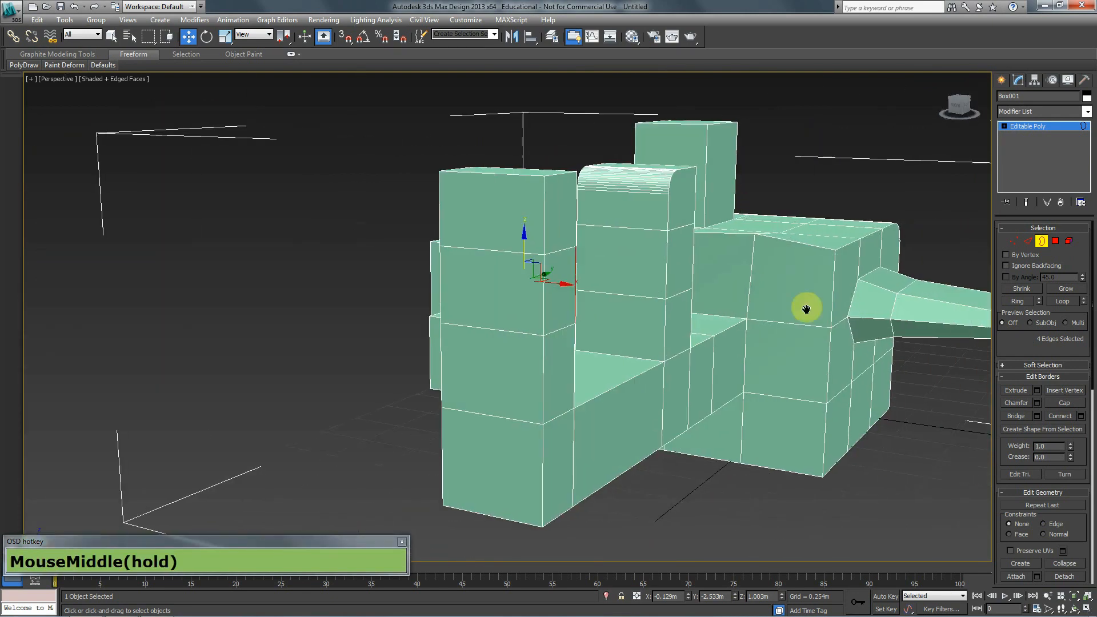
Delete a middle vertex on the box's top surface along with its surrounding polygons, and undo the deletion.
{"action": "left_click", "coordinate": [1012, 241]}
{"action": "middle_click_drag", "start_coordinate": [919, 275], "coordinate": [713, 334], "text": "alt"}
{"action": "scroll", "coordinate": [808, 318], "scroll_direction": "up", "scroll_amount": 5}
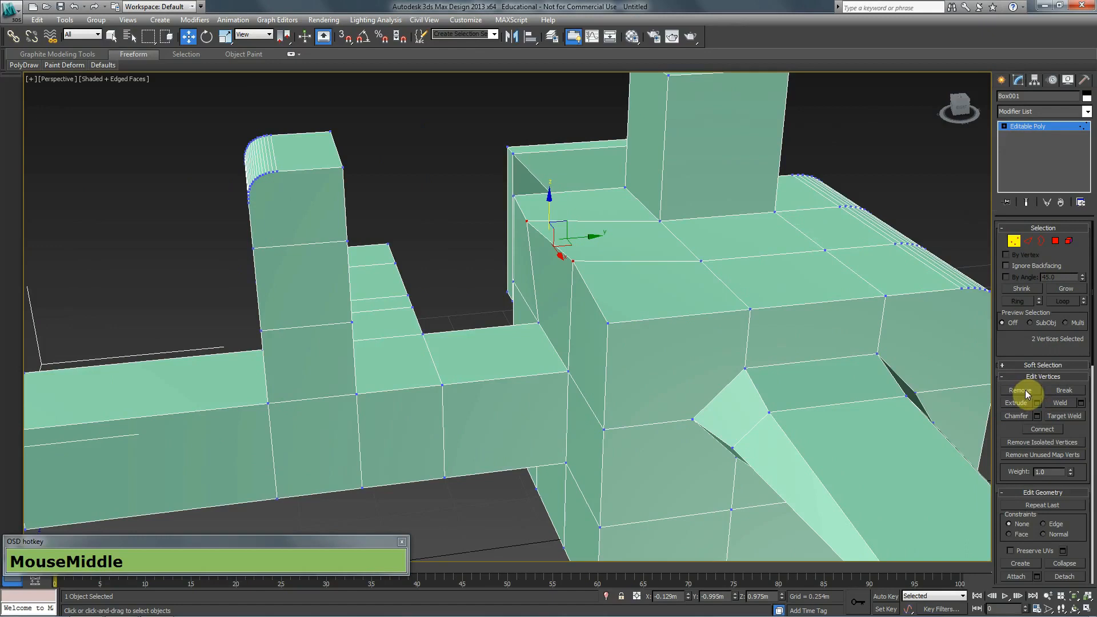
{"action": "left_click", "coordinate": [701, 262]}
{"action": "middle_click_drag", "start_coordinate": [702, 262], "coordinate": [708, 330], "text": "alt"}
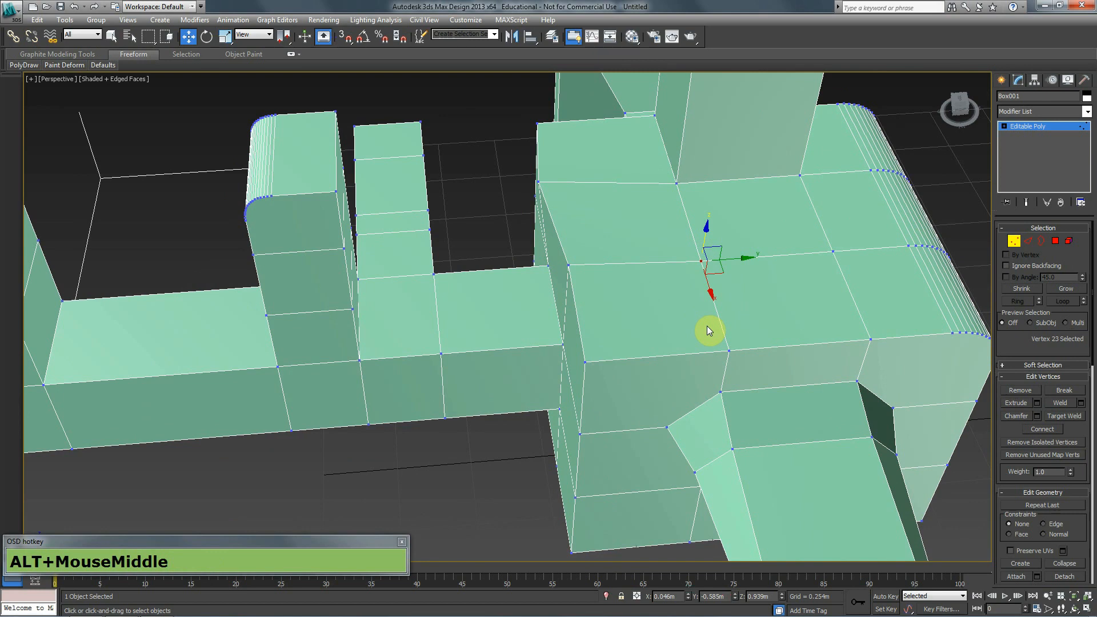
{"action": "key", "text": "Delete"}
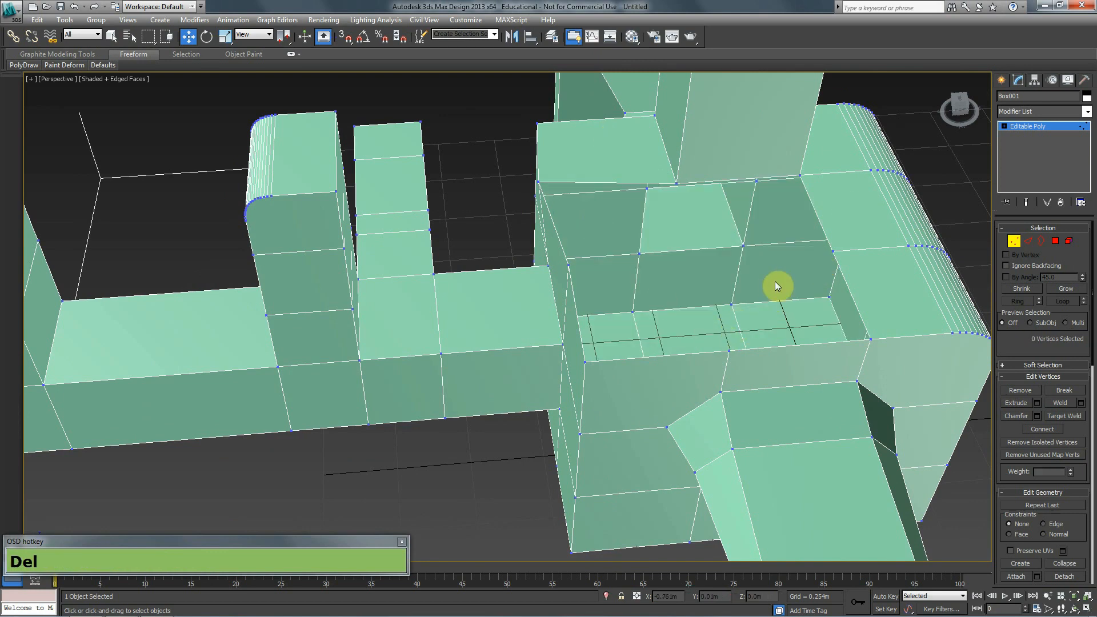
{"action": "middle_click_drag", "start_coordinate": [702, 341], "coordinate": [762, 314], "text": "alt"}
{"action": "key", "text": "ctrl+z"}
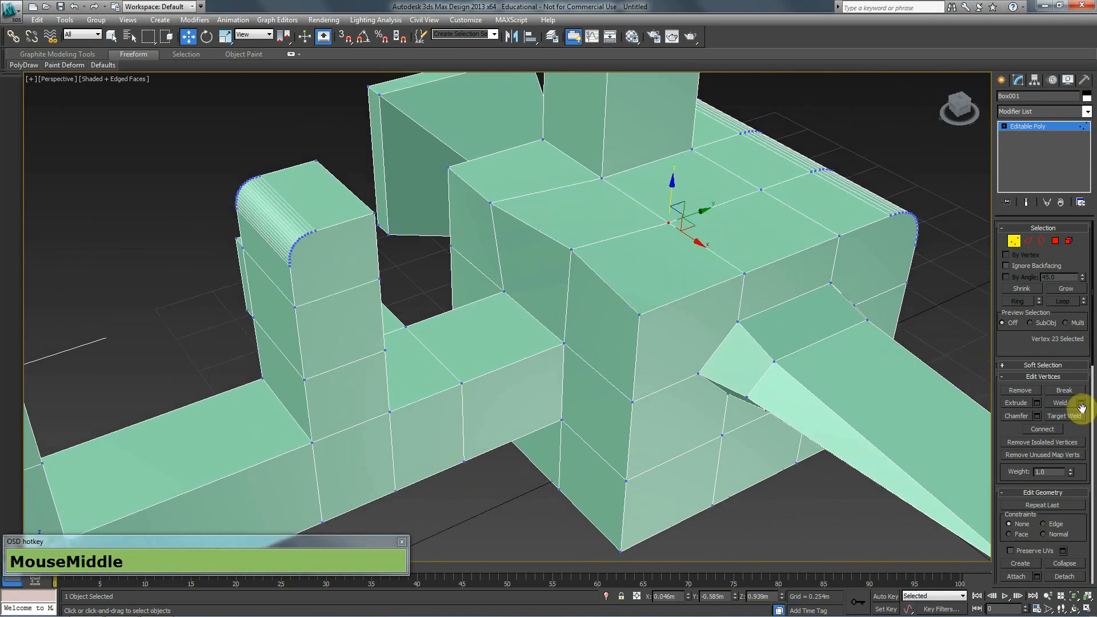
Remove the middle vertex on the box's top surface while keeping the surrounding surface, and undo the removal.
{"action": "left_click", "coordinate": [1021, 391]}
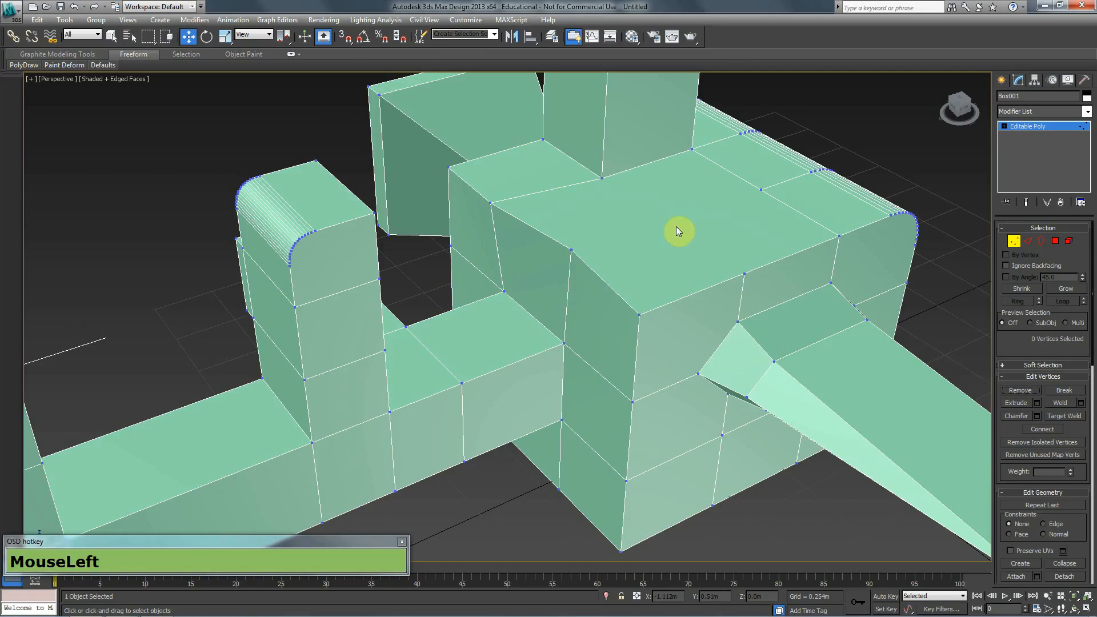
{"action": "key", "text": "ctrl+z"}
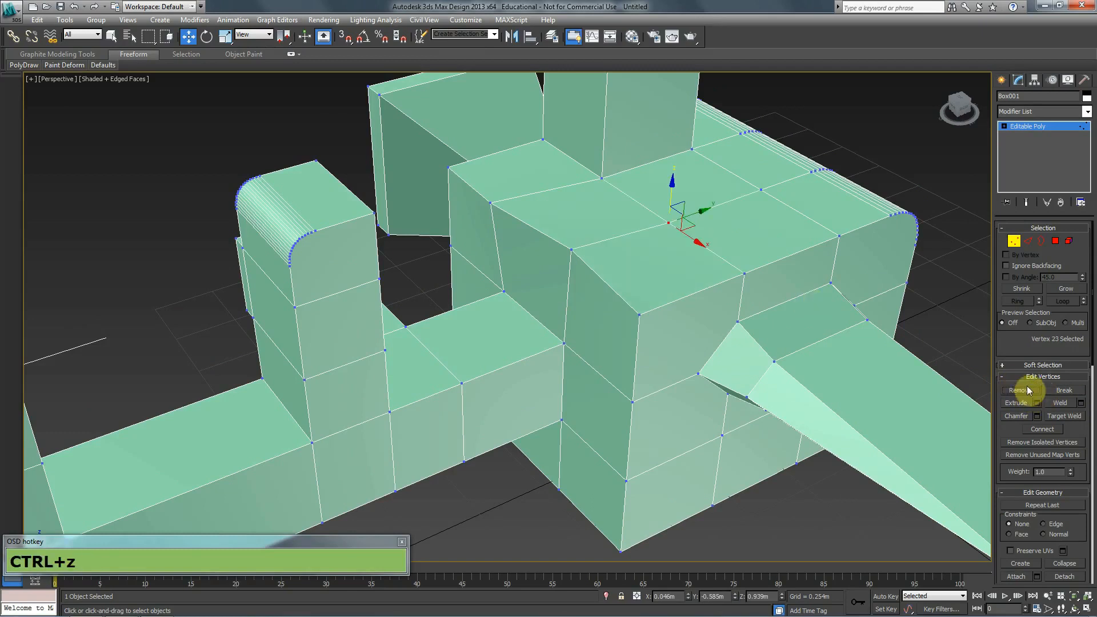
Try both Remove and deletion on an edge meeting the middle vertex of the top surface, undoing each operation.
{"action": "left_click", "coordinate": [1028, 242]}
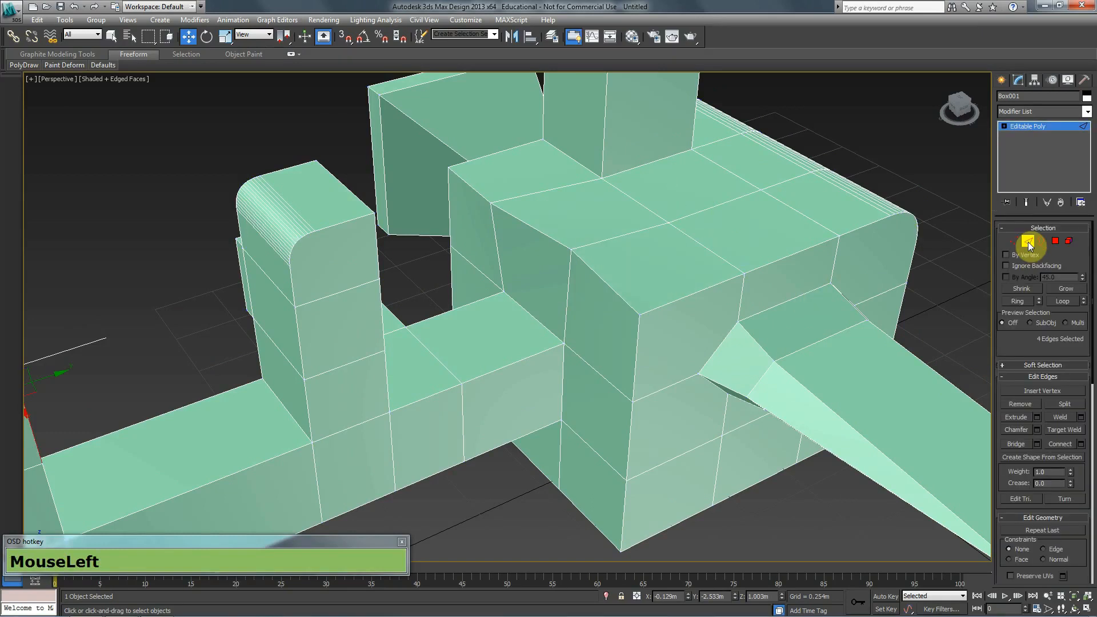
{"action": "left_click", "coordinate": [726, 203]}
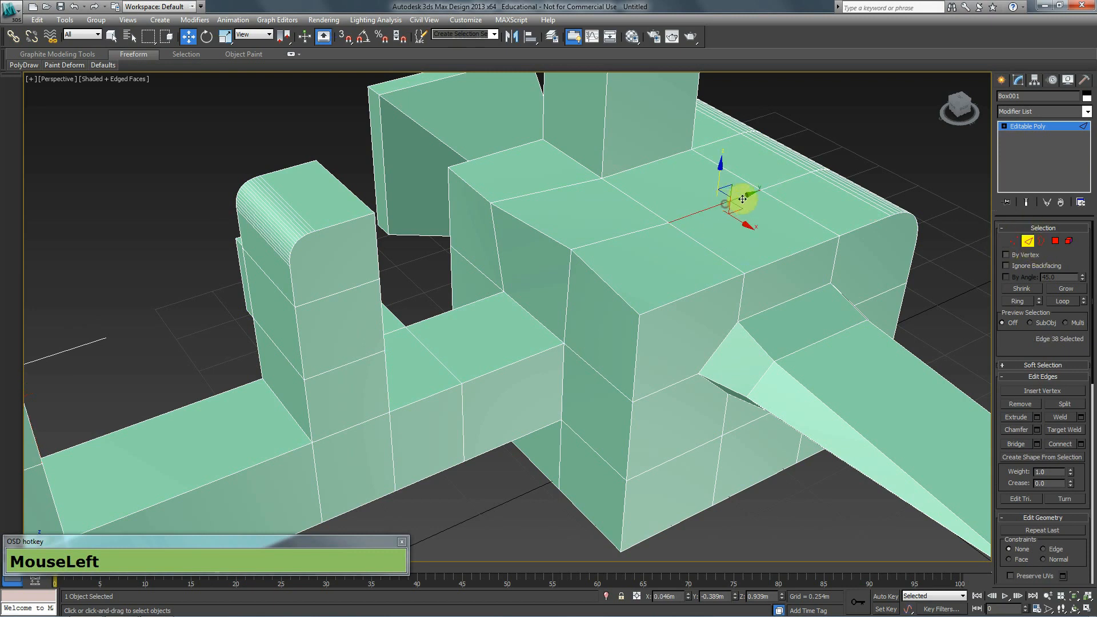
{"action": "left_click", "coordinate": [1023, 405]}
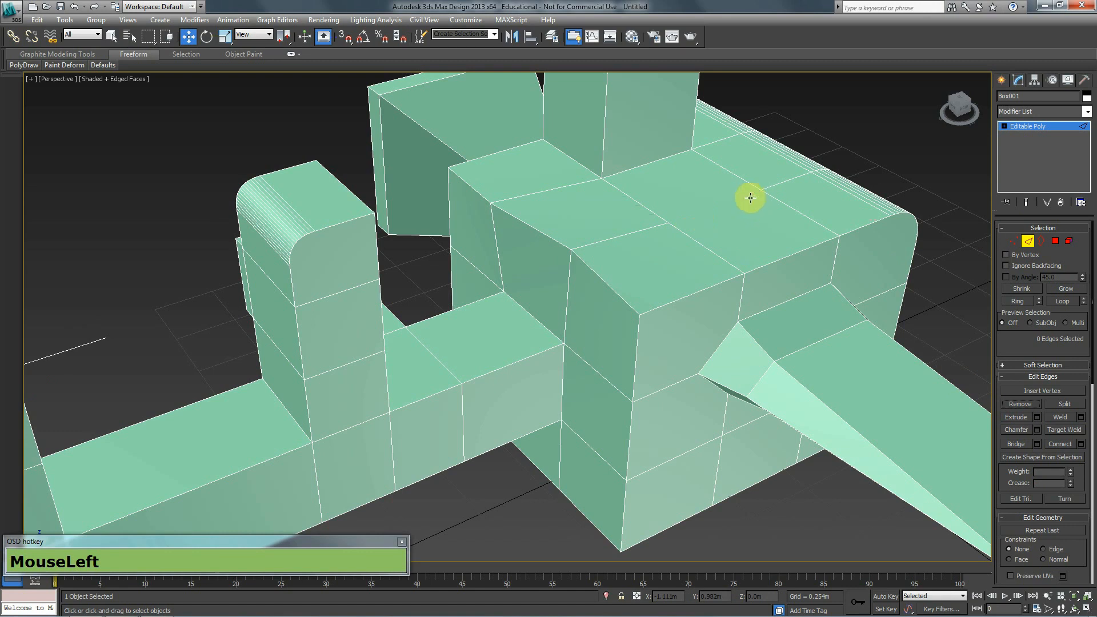
{"action": "key", "text": "ctrl+z"}
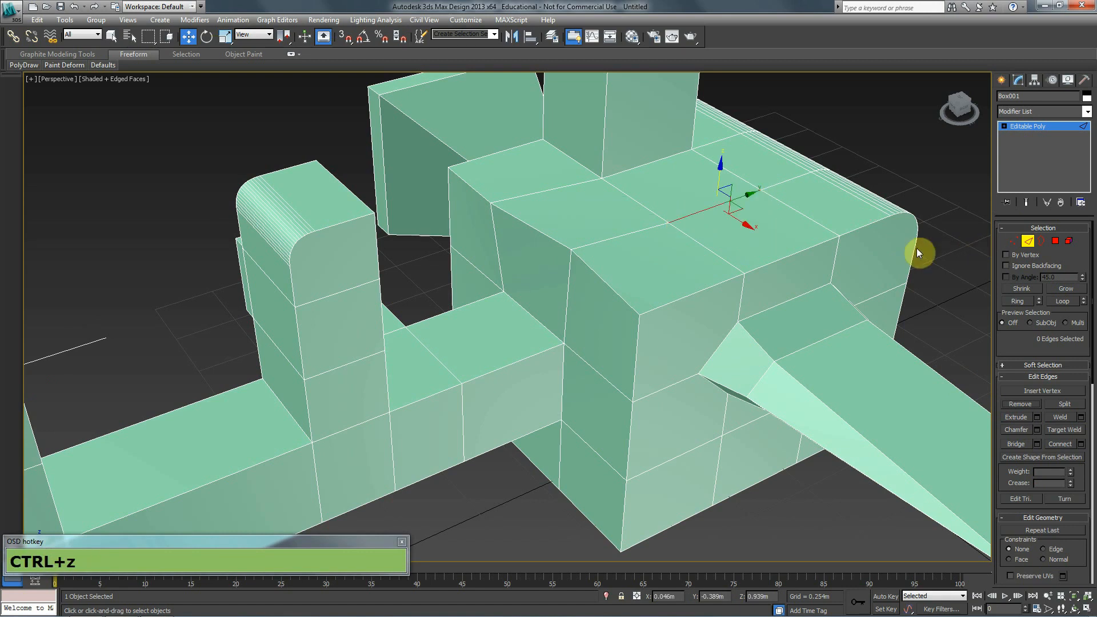
{"action": "key", "text": "Delete"}
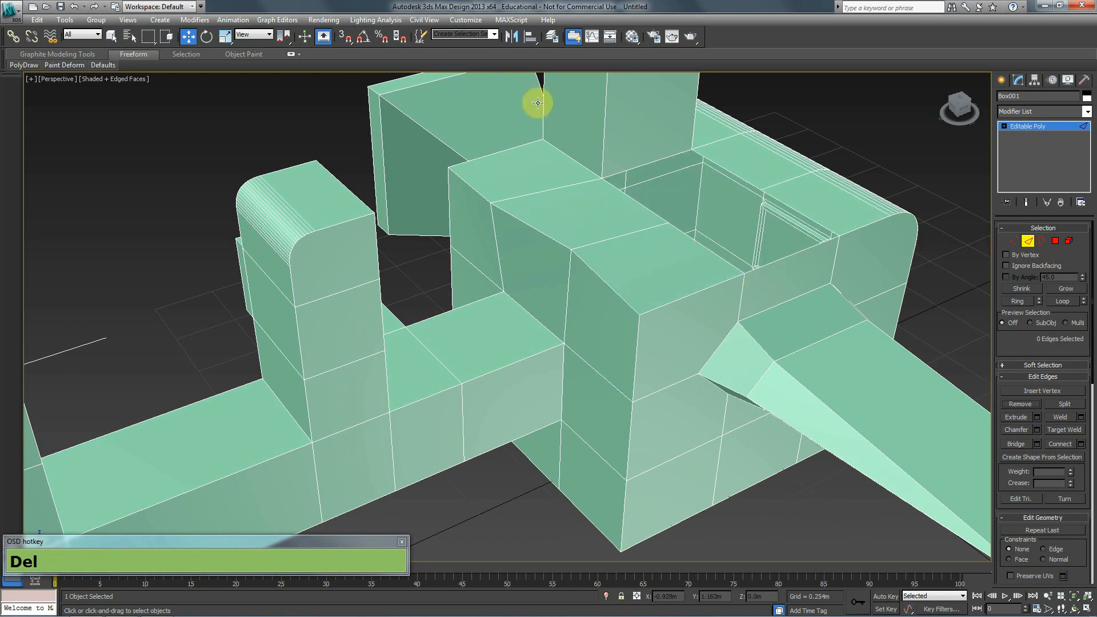
{"action": "key", "text": "ctrl+z"}
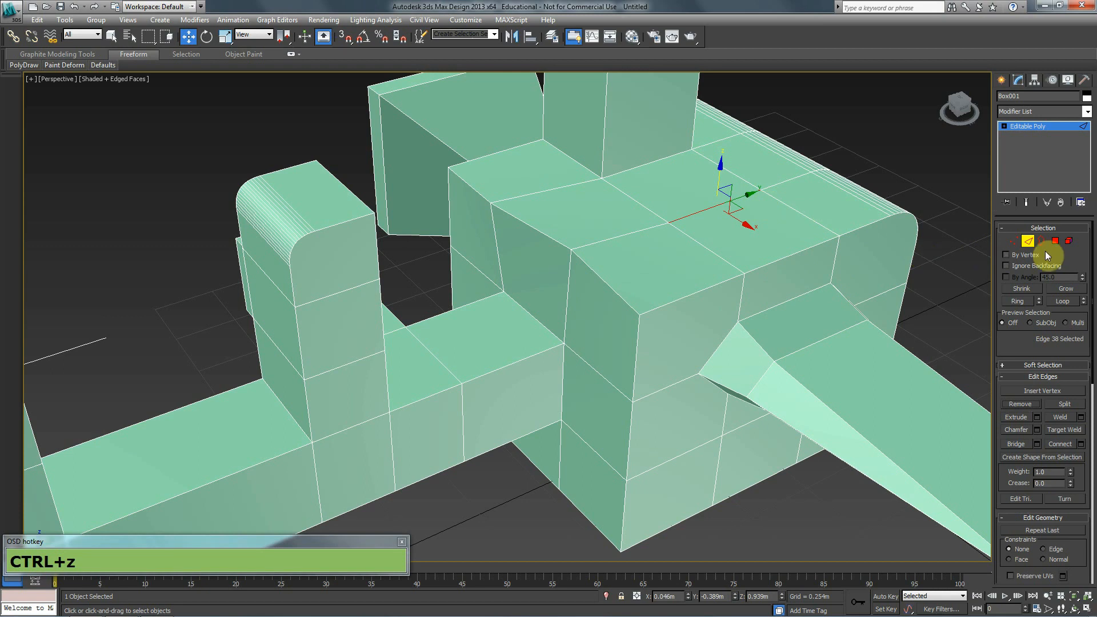
Break the middle vertex on the box's top surface into separate vertices.
{"action": "left_click", "coordinate": [1017, 239]}
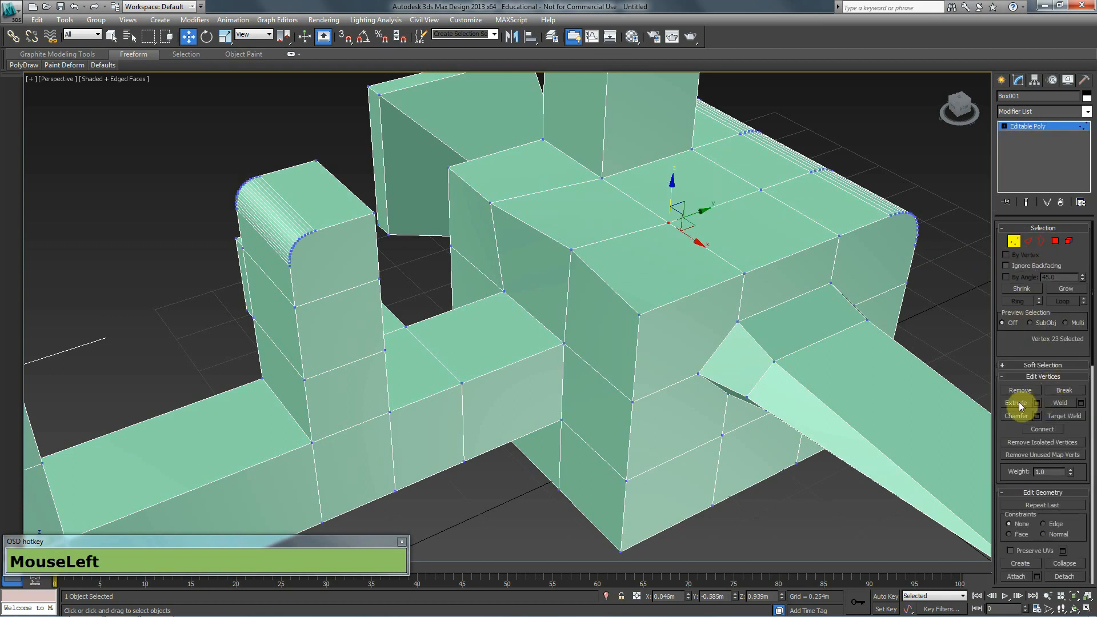
{"action": "middle_click_drag", "start_coordinate": [901, 338], "coordinate": [940, 363], "text": "alt"}
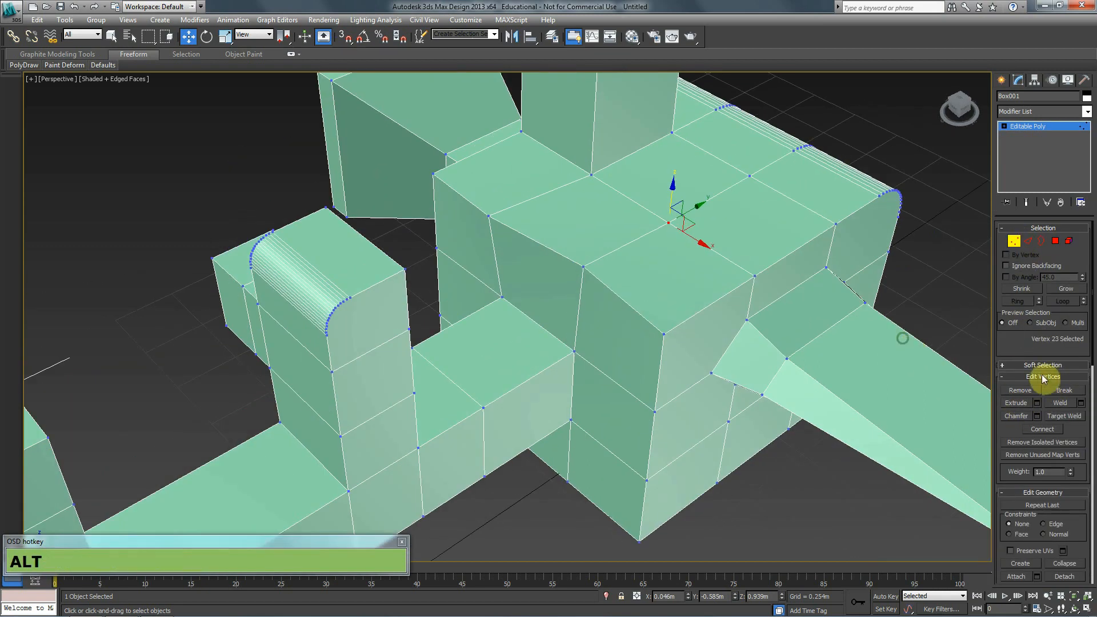
{"action": "middle_click_drag", "start_coordinate": [747, 238], "coordinate": [598, 375]}
{"action": "scroll", "coordinate": [743, 279], "scroll_direction": "up", "scroll_amount": 3}
{"action": "scroll", "coordinate": [598, 375], "scroll_direction": "up", "scroll_amount": 3}
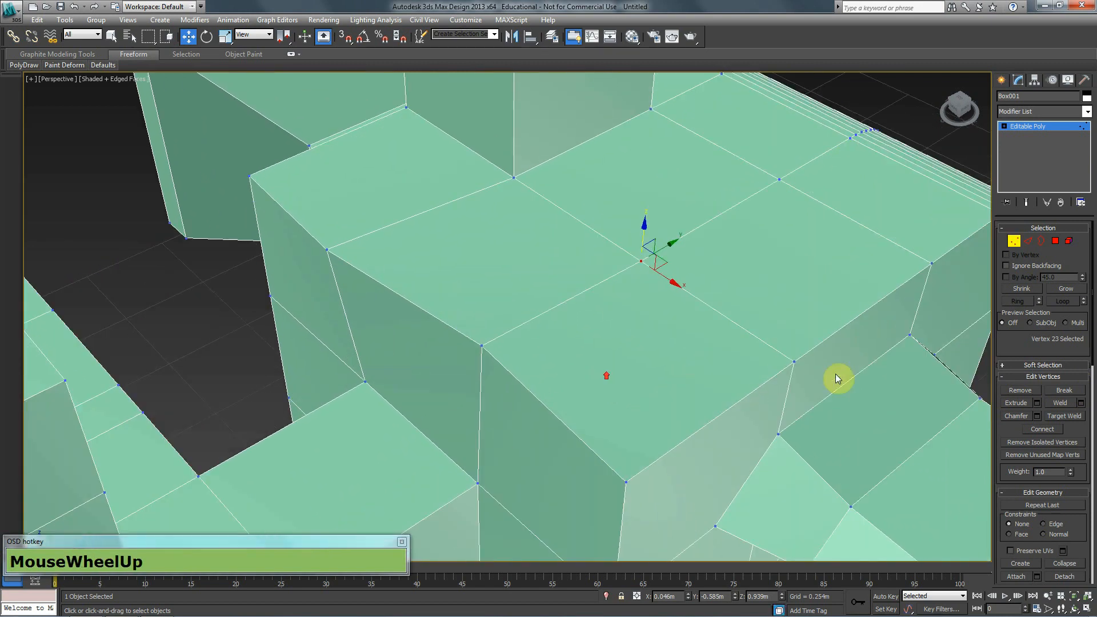
{"action": "left_click", "coordinate": [1067, 393]}
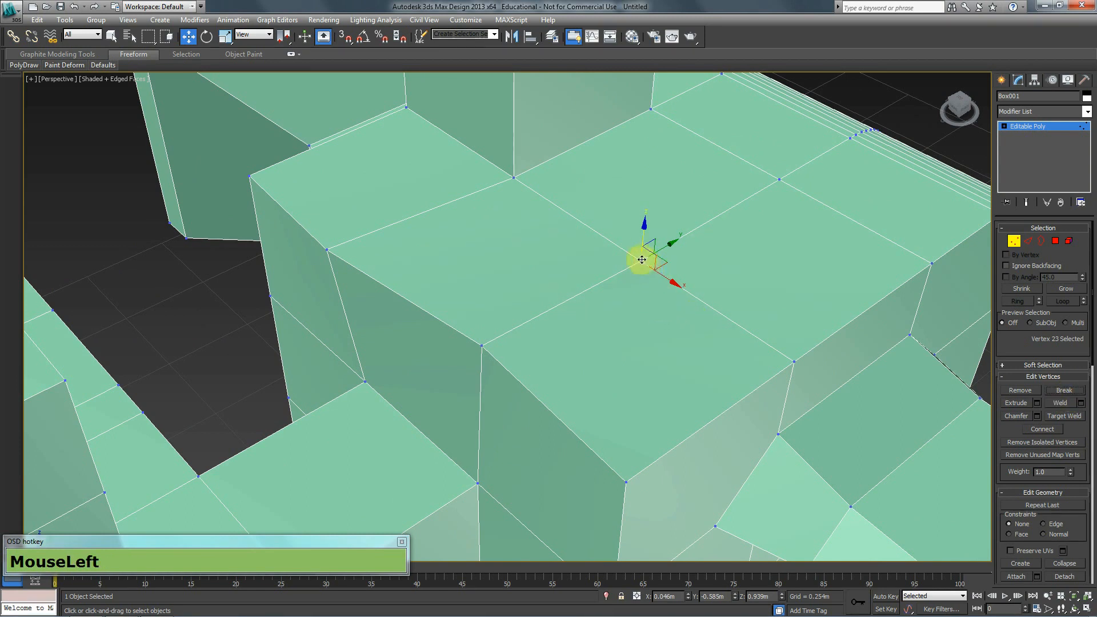
Move the separated vertices away from one another to open a hole in the box's top surface.
{"action": "left_click_drag", "start_coordinate": [667, 247], "coordinate": [659, 220]}
{"action": "left_click", "coordinate": [709, 256]}
{"action": "left_click", "coordinate": [642, 261]}
{"action": "left_click", "coordinate": [642, 263]}
{"action": "left_click_drag", "start_coordinate": [662, 248], "coordinate": [670, 288]}
{"action": "left_click", "coordinate": [681, 267]}
{"action": "left_click", "coordinate": [642, 262]}
{"action": "mouse_move", "coordinate": [669, 289]}
{"action": "middle_mouse_down", "text": "alt"}
{"action": "mouse_move", "coordinate": [617, 276]}
{"action": "mouse_move", "coordinate": [690, 286]}
{"action": "middle_mouse_up", "text": "alt"}
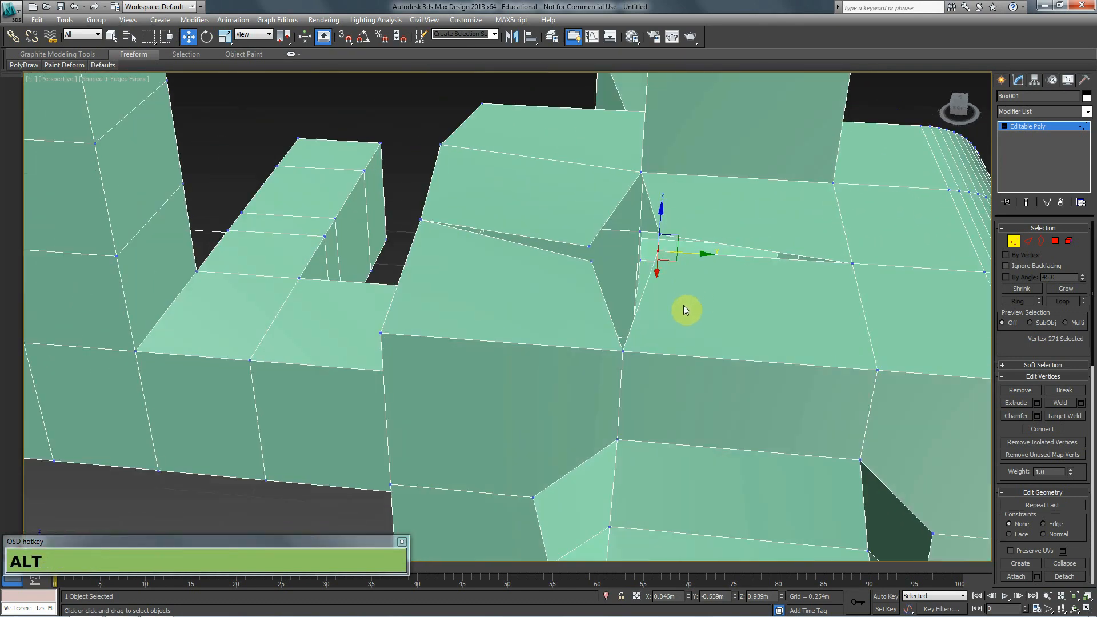
{"action": "middle_click_drag", "start_coordinate": [679, 385], "coordinate": [674, 360], "text": "alt"}
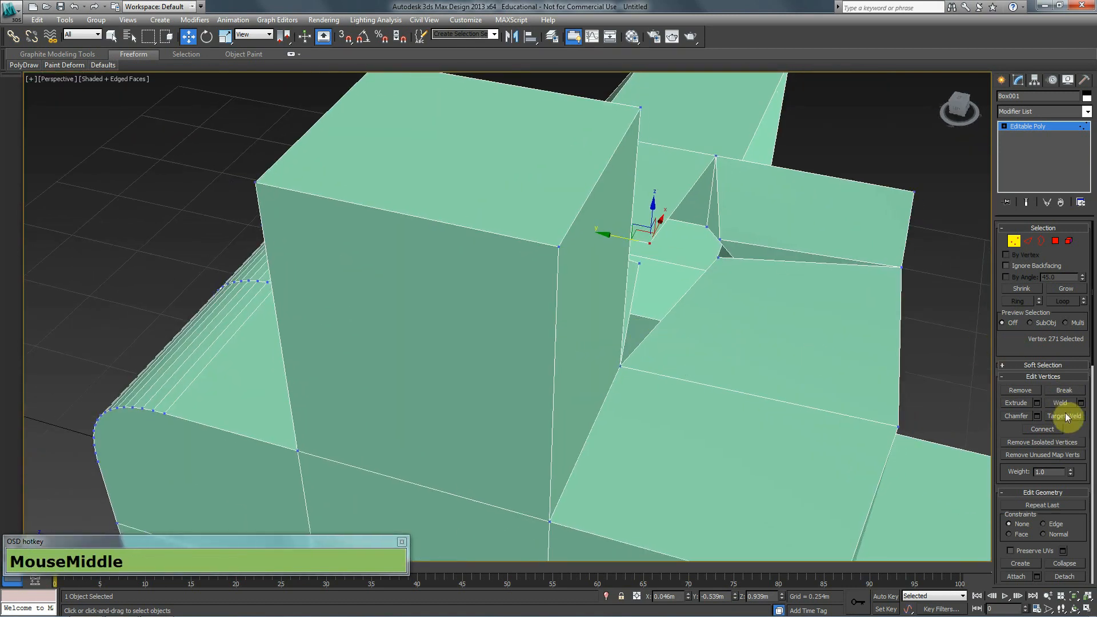
Decline resaving the possibly corrupt autobackup file.
{"action": "scroll", "coordinate": [611, 280], "scroll_direction": "down", "scroll_amount": 2}
{"action": "middle_click_drag", "start_coordinate": [607, 355], "coordinate": [752, 235]}
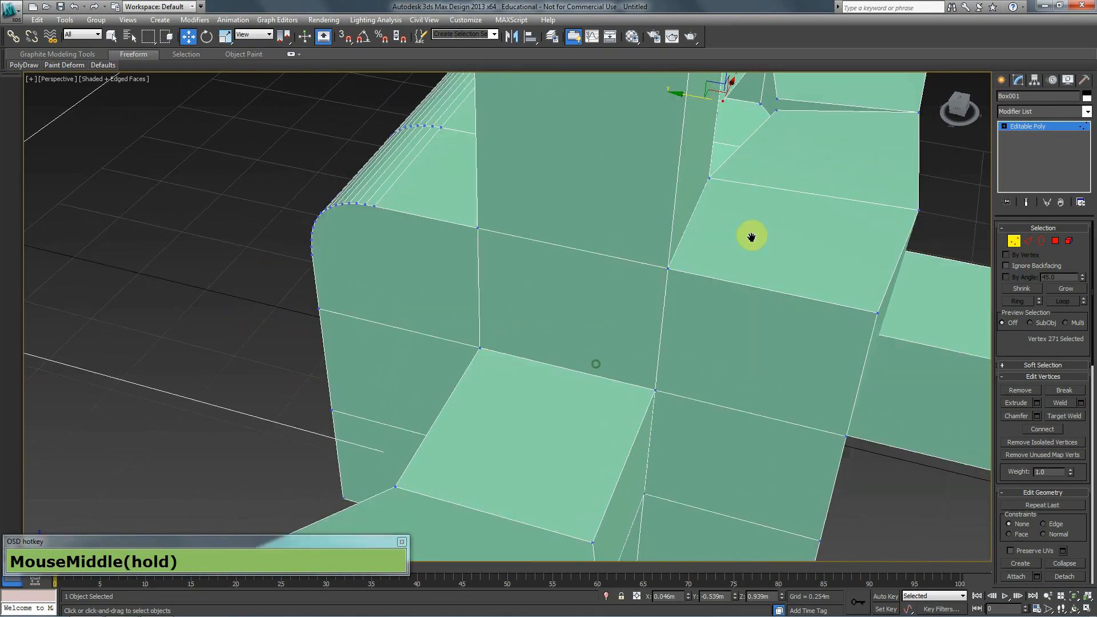
{"action": "scroll", "coordinate": [725, 326], "scroll_direction": "down", "scroll_amount": 2}
{"action": "middle_click_drag", "start_coordinate": [762, 373], "coordinate": [485, 372]}
{"action": "left_click", "coordinate": [1064, 401]}
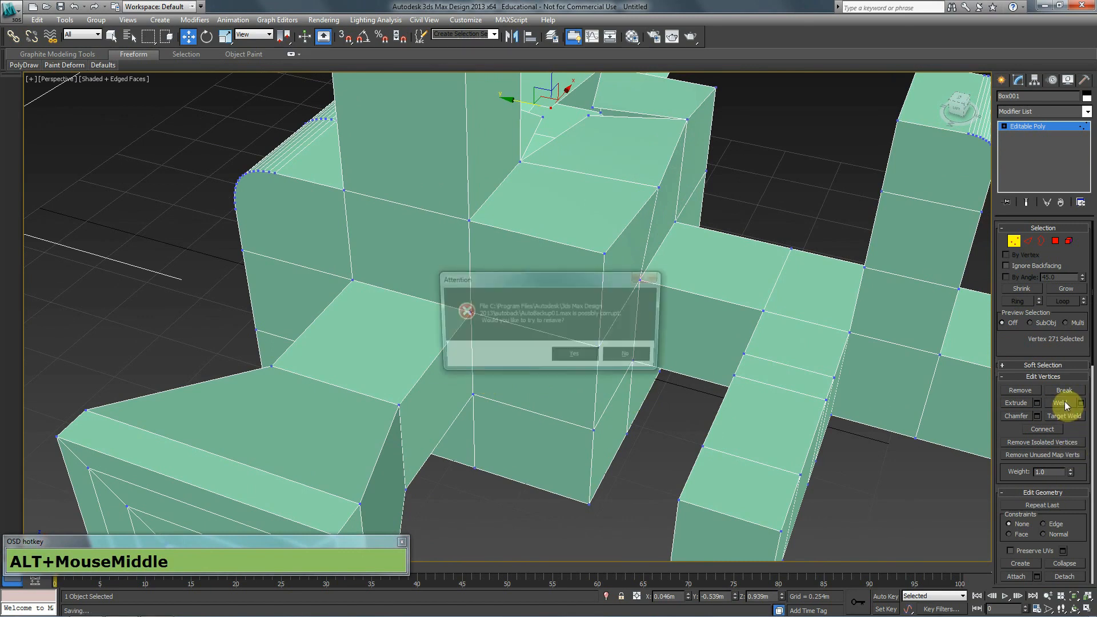
{"action": "left_click", "coordinate": [632, 358]}
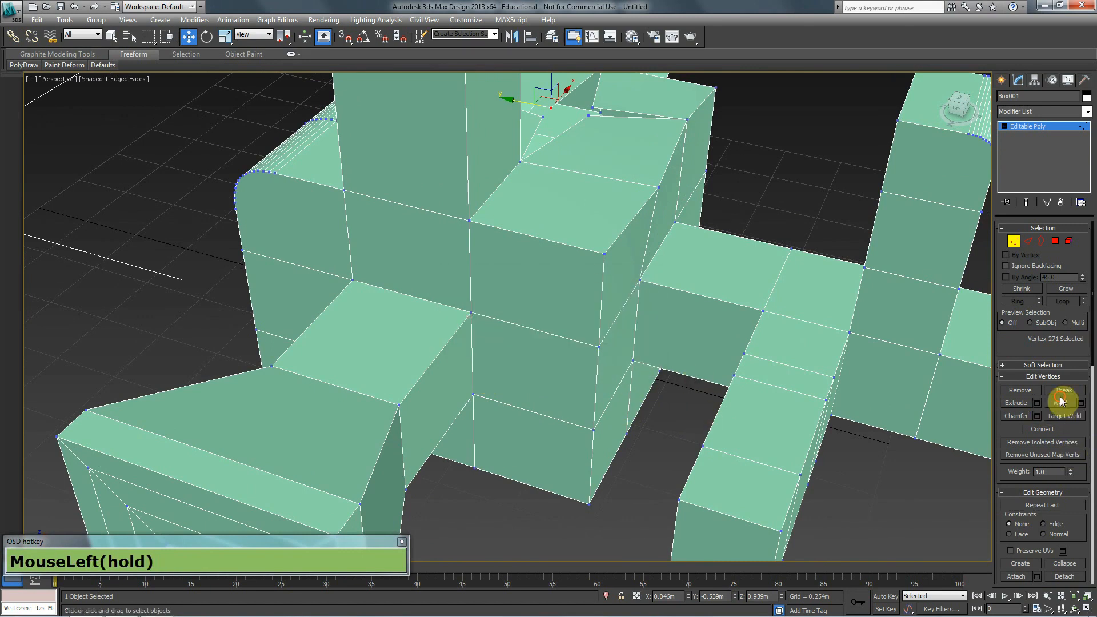
Weld the corner vertex and its neighbour on the box's upper edge using a 0.438 m threshold, and undo the weld.
{"action": "middle_click_drag", "start_coordinate": [498, 356], "coordinate": [499, 300], "text": "alt"}
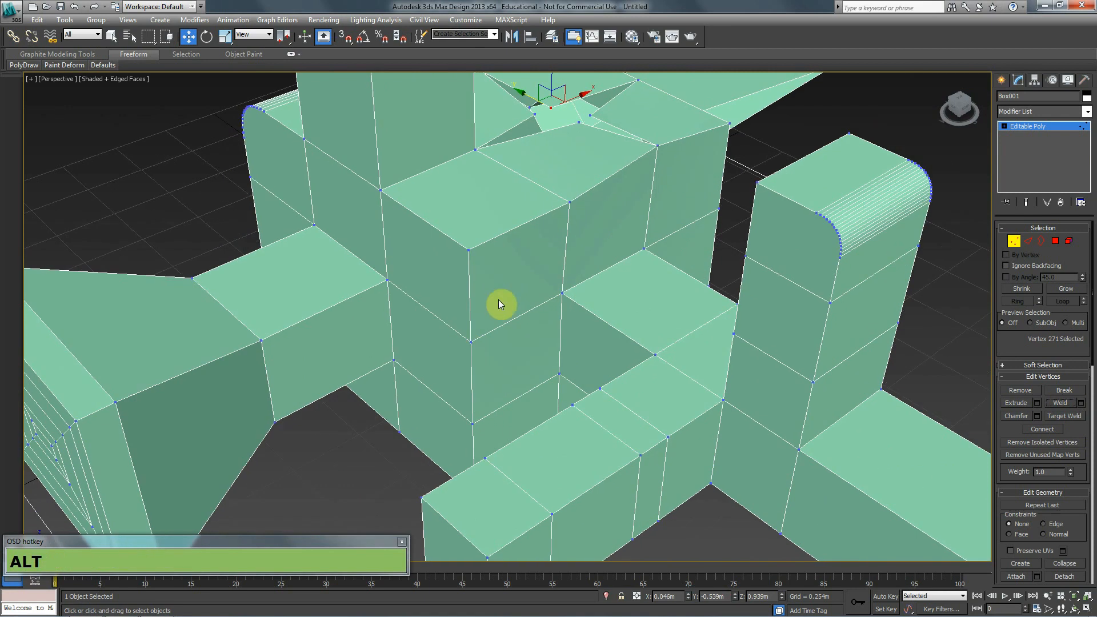
{"action": "left_click", "coordinate": [569, 204]}
{"action": "left_click", "coordinate": [468, 251], "text": "ctrl"}
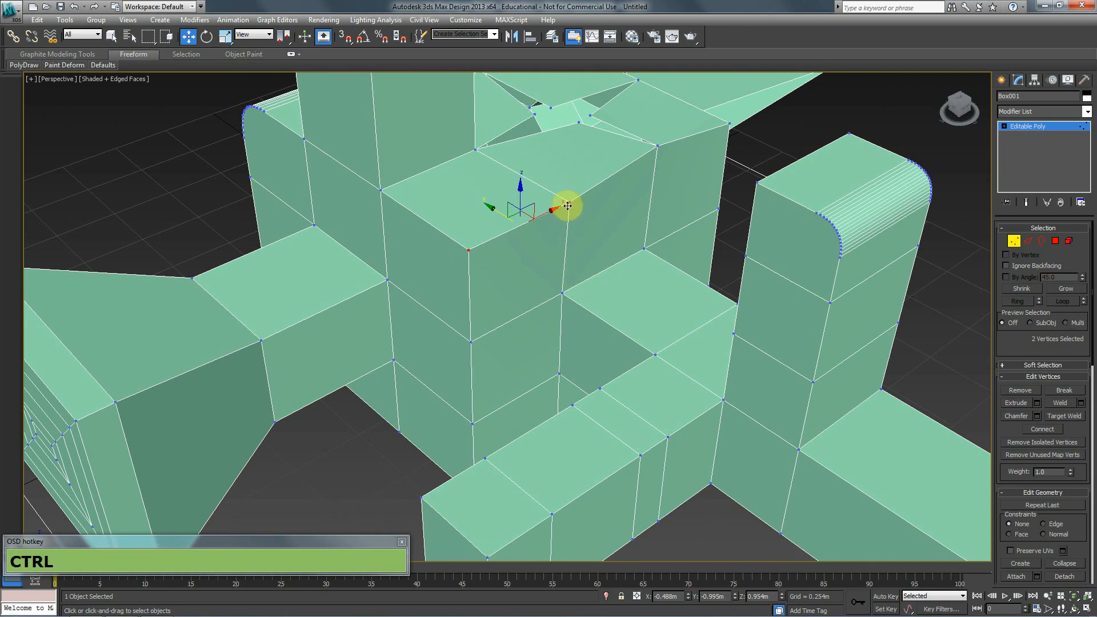
{"action": "middle_click_drag", "start_coordinate": [527, 260], "coordinate": [583, 315]}
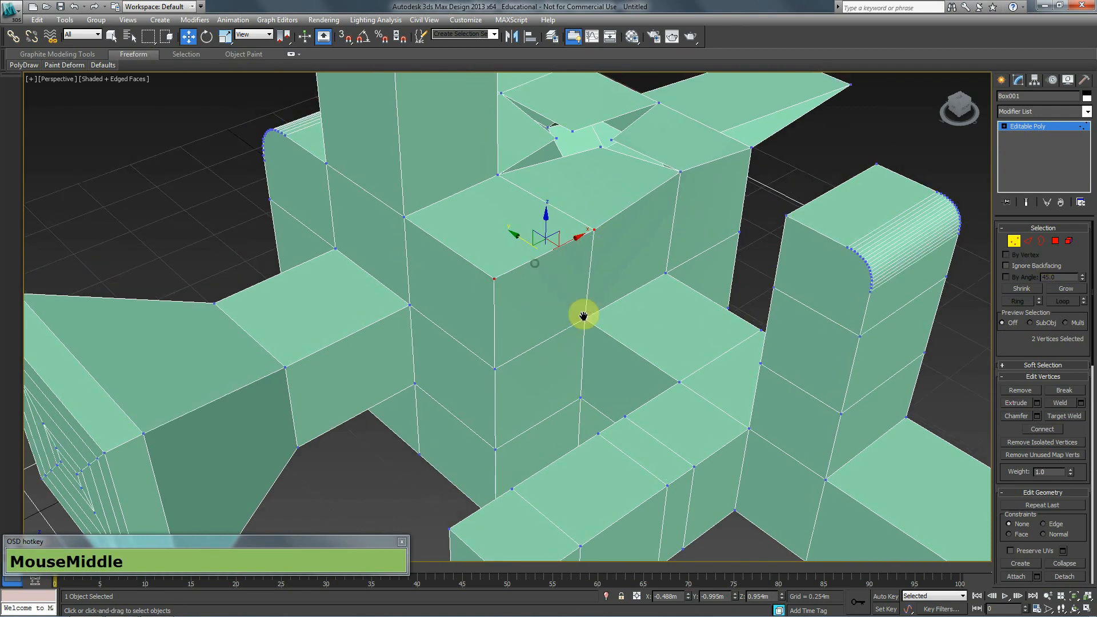
{"action": "scroll", "coordinate": [583, 317], "scroll_direction": "up", "scroll_amount": 2}
{"action": "middle_click_drag", "start_coordinate": [601, 255], "coordinate": [663, 280]}
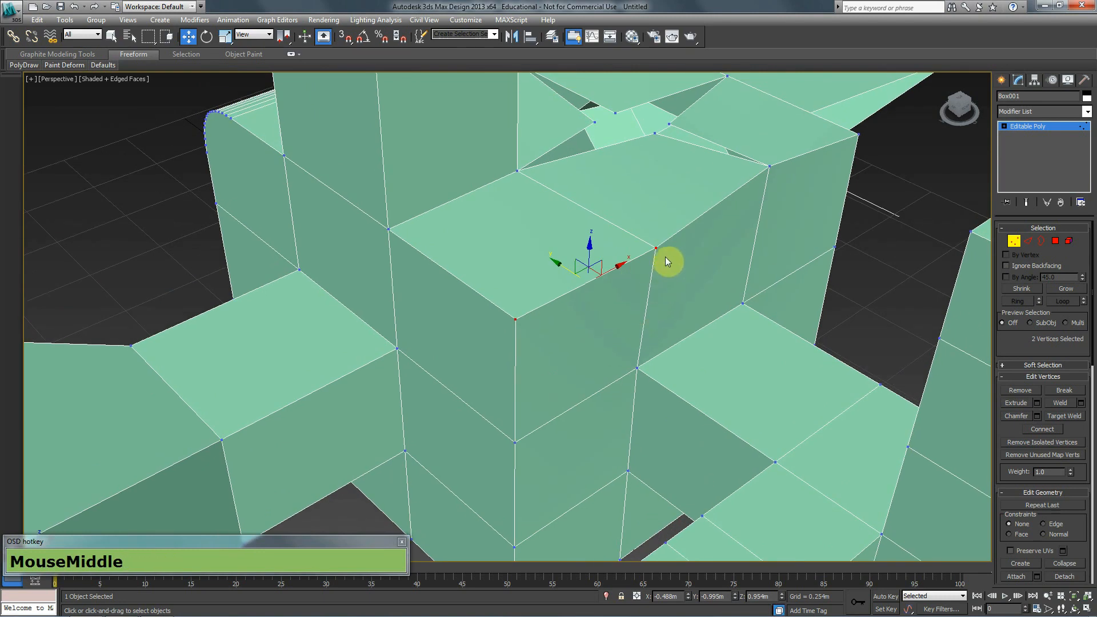
{"action": "left_click", "coordinate": [1061, 402]}
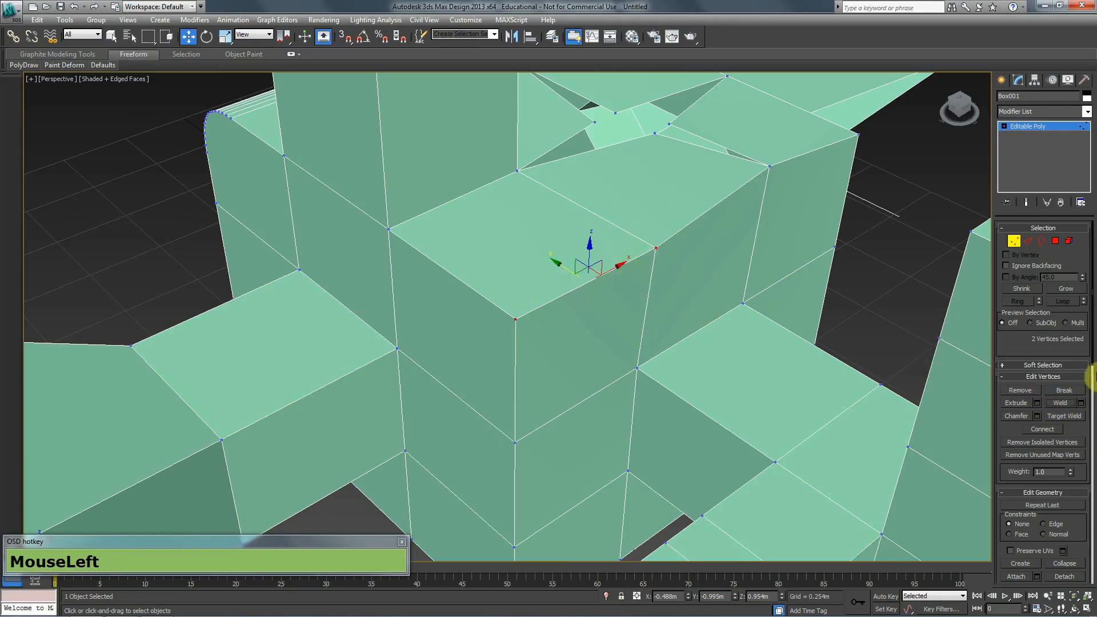
{"action": "left_click", "coordinate": [1080, 402]}
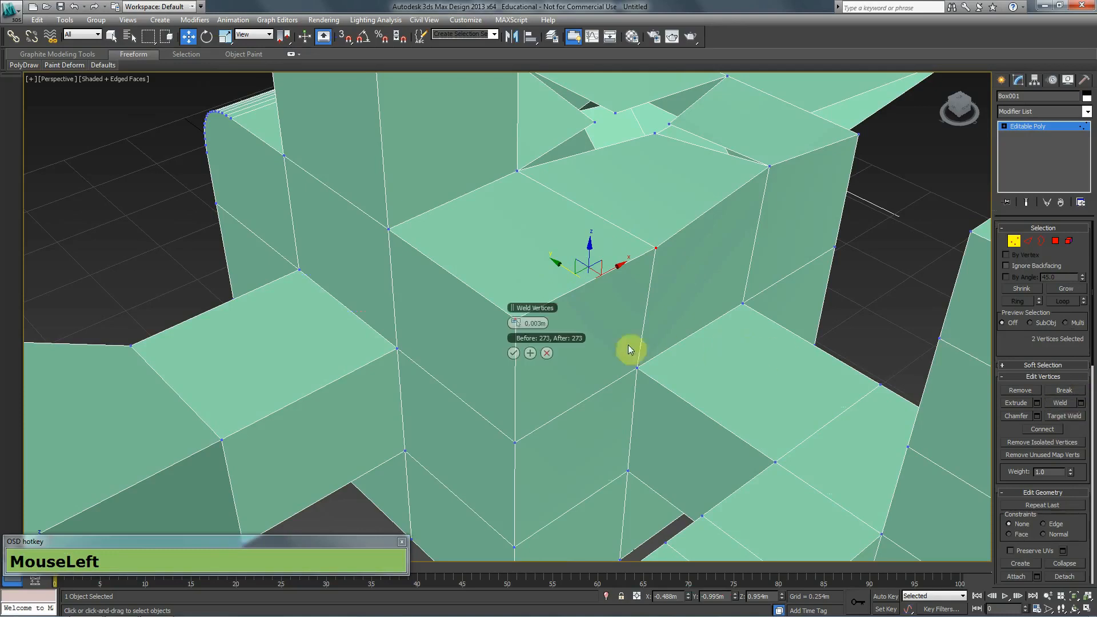
{"action": "left_click_drag", "start_coordinate": [516, 324], "coordinate": [594, 308]}
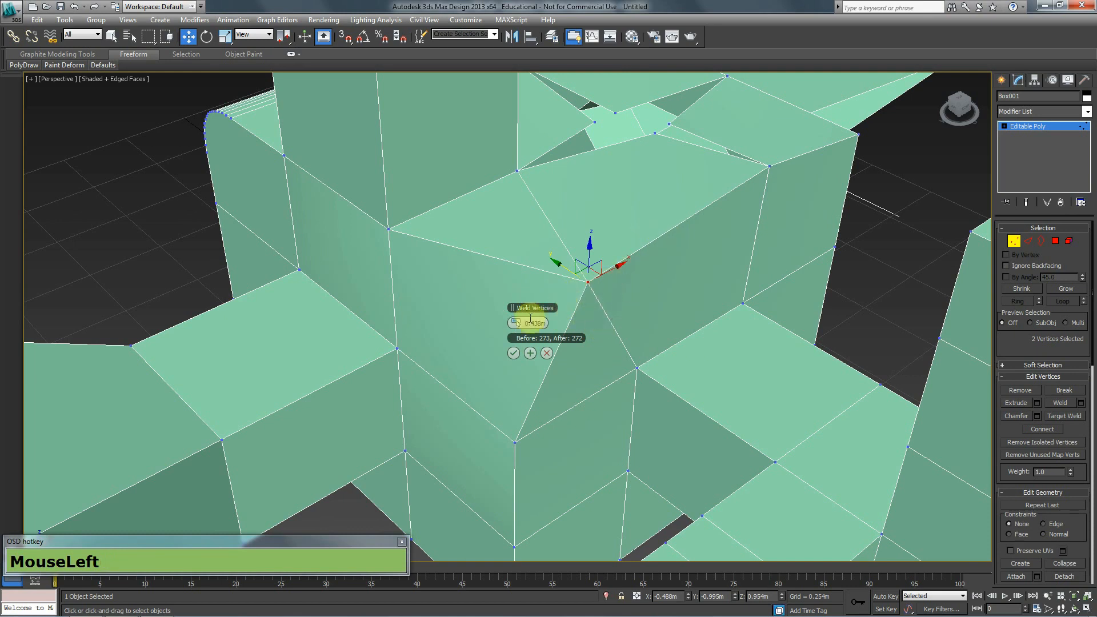
{"action": "left_click", "coordinate": [512, 354]}
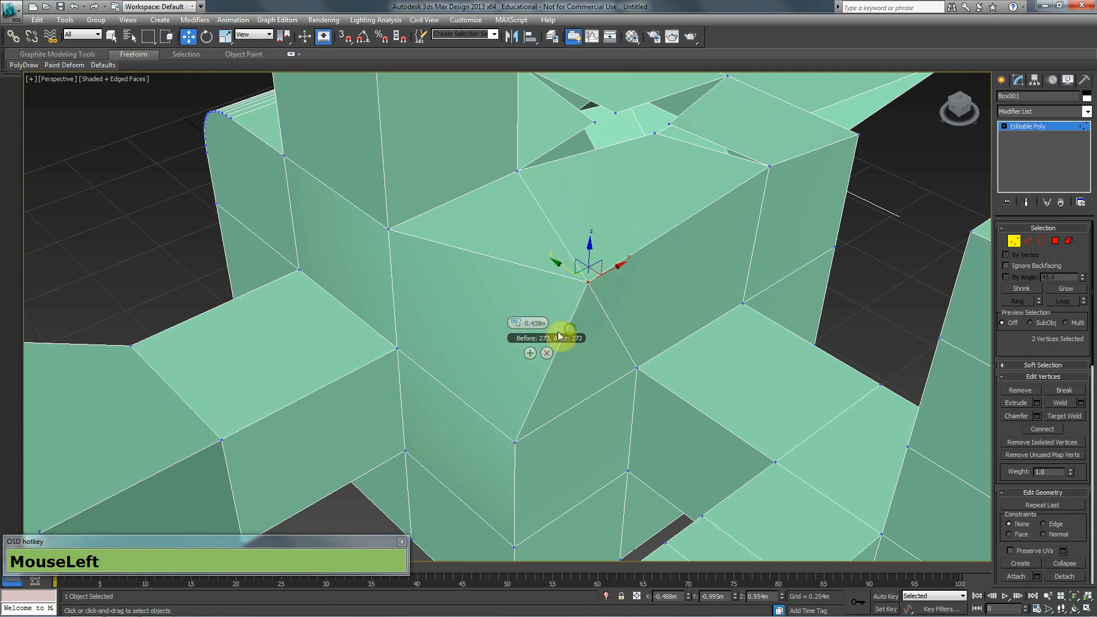
{"action": "middle_click_drag", "start_coordinate": [559, 336], "coordinate": [527, 330], "text": "alt"}
{"action": "key", "text": "ctrl+z"}
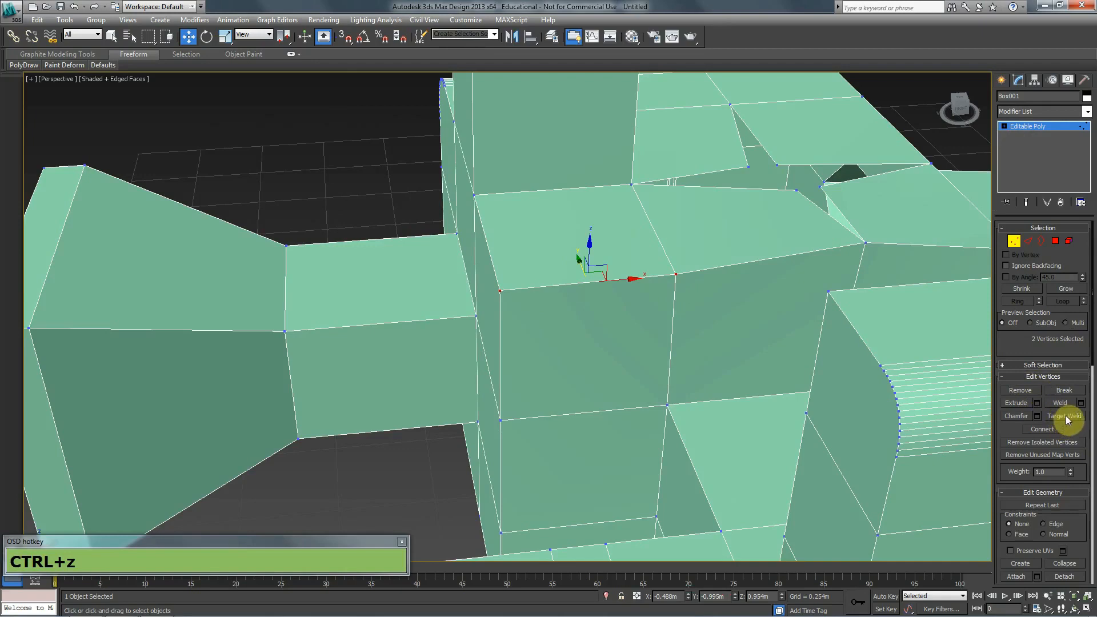
Target-weld the neighbouring upper-edge vertex and the one beneath it onto the box's top corner, and weld that corner onto the vertex directly below.
{"action": "left_click", "coordinate": [643, 349]}
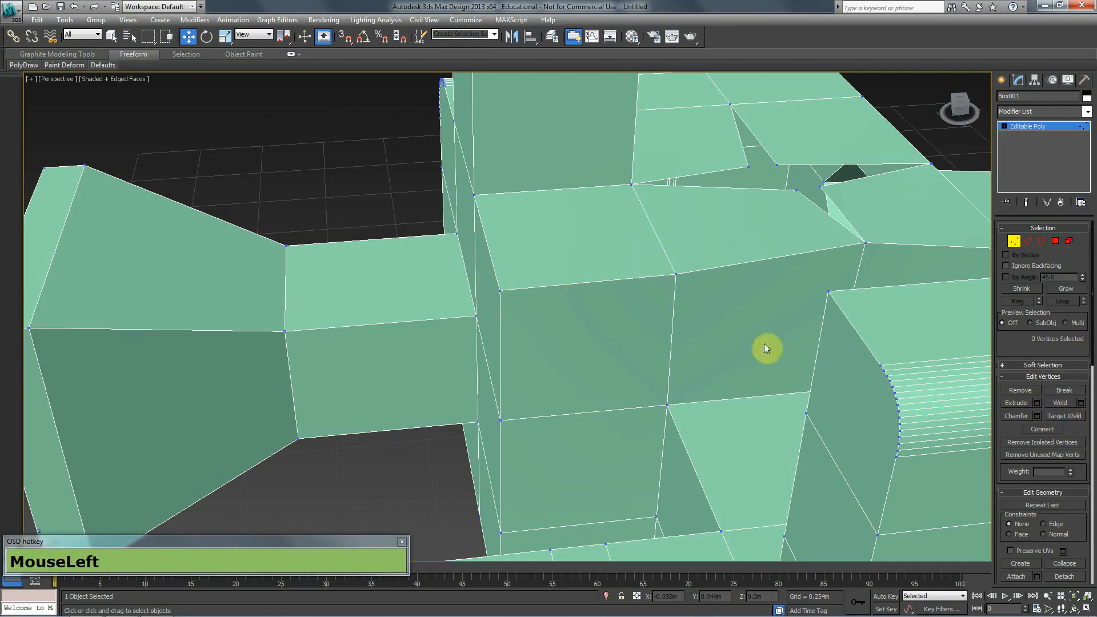
{"action": "left_click", "coordinate": [1065, 415]}
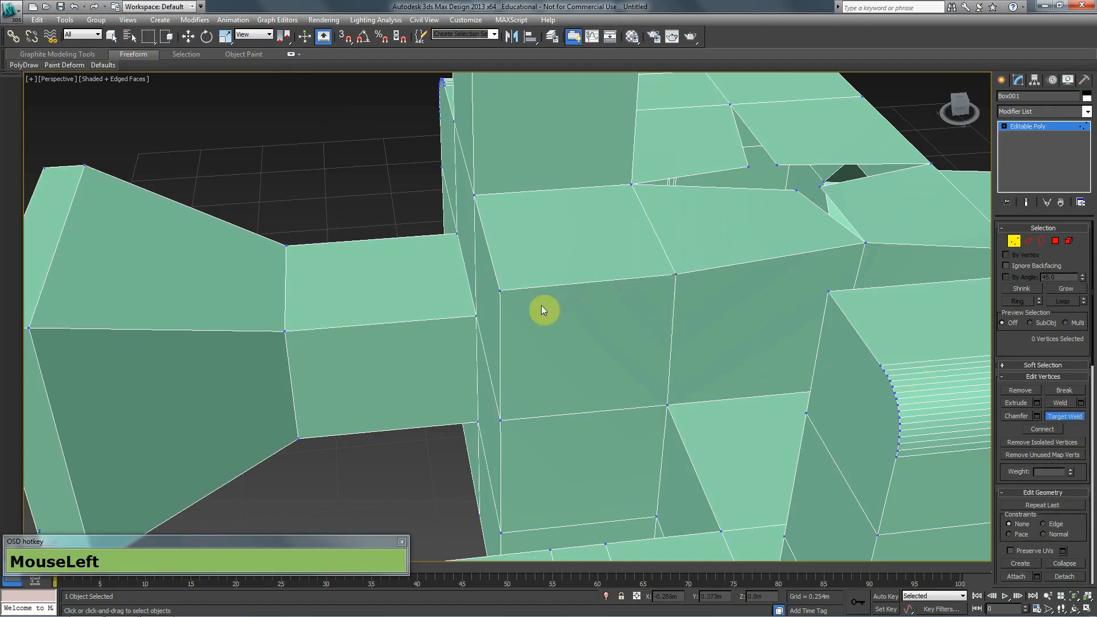
{"action": "left_click", "coordinate": [500, 289]}
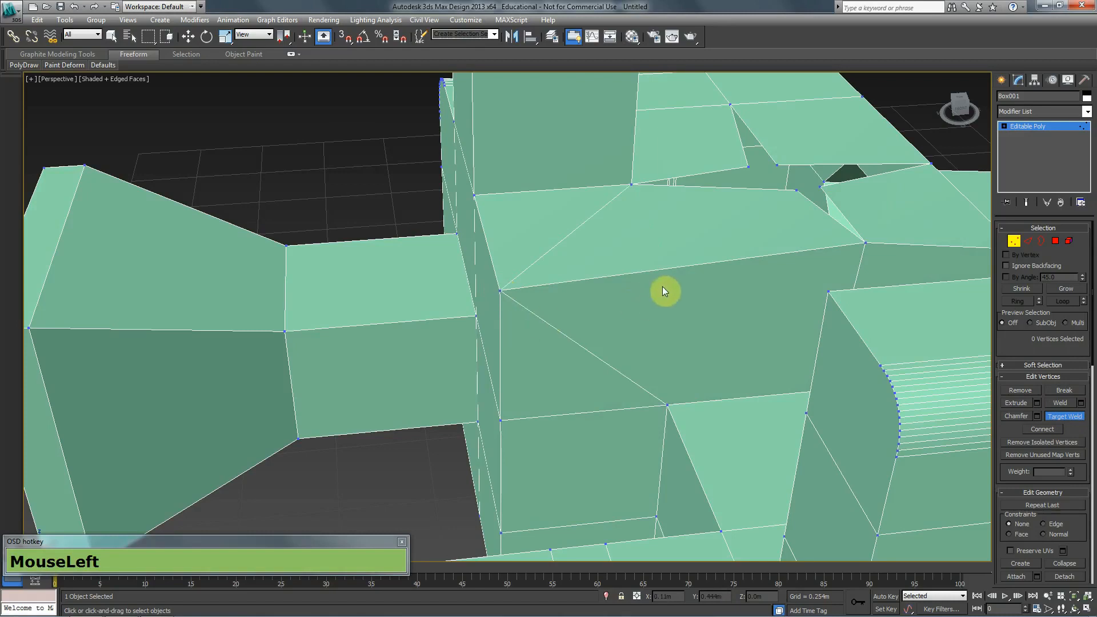
{"action": "left_click", "coordinate": [509, 293]}
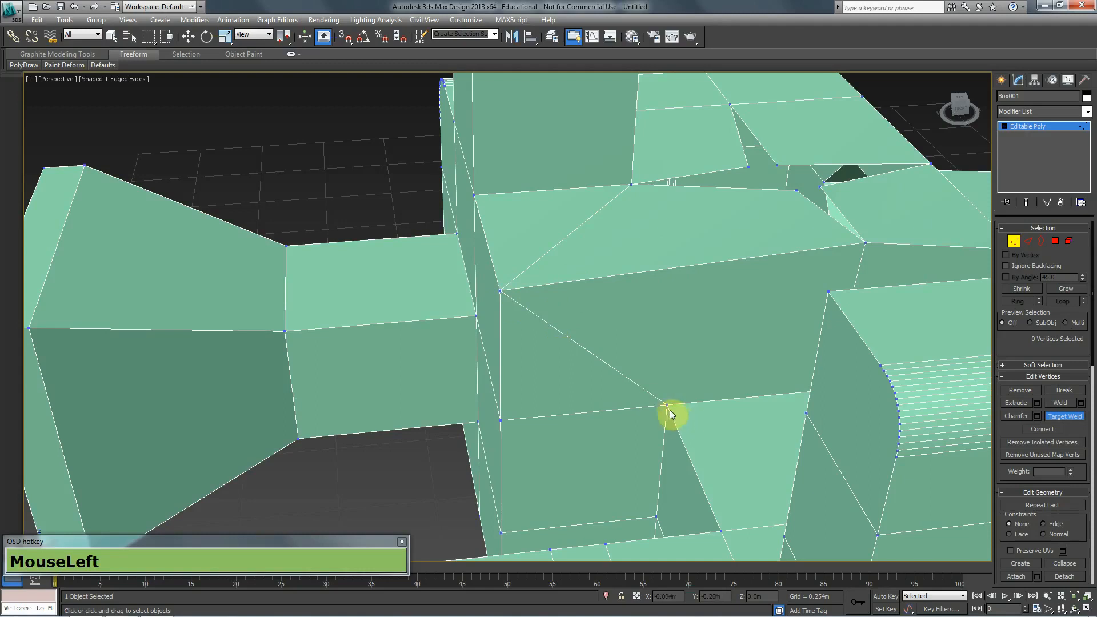
{"action": "left_click", "coordinate": [501, 291]}
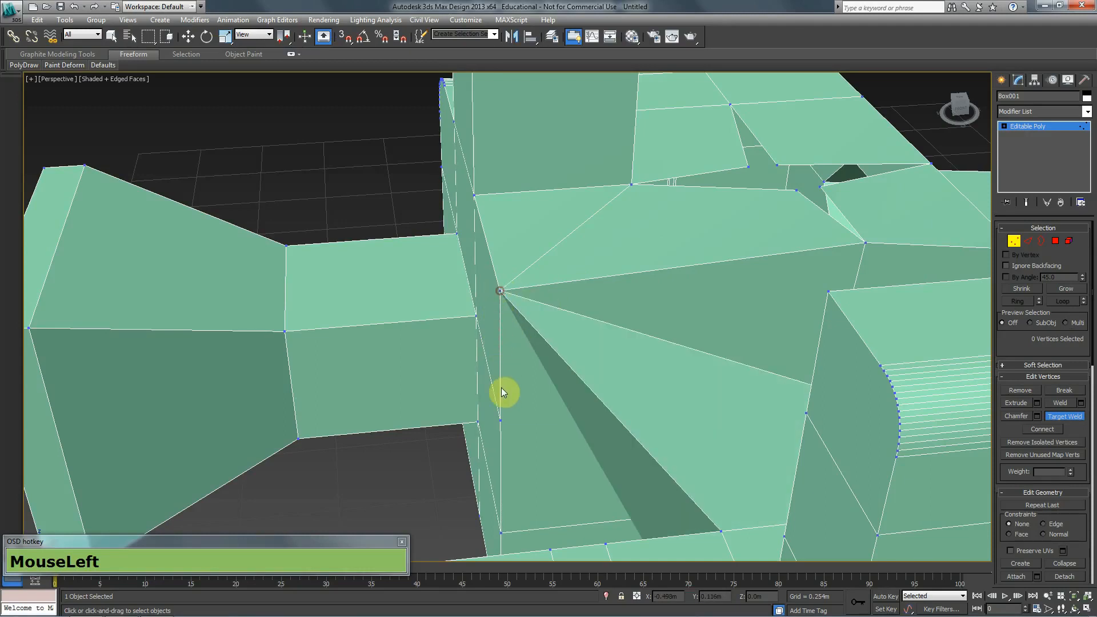
{"action": "left_click", "coordinate": [500, 420]}
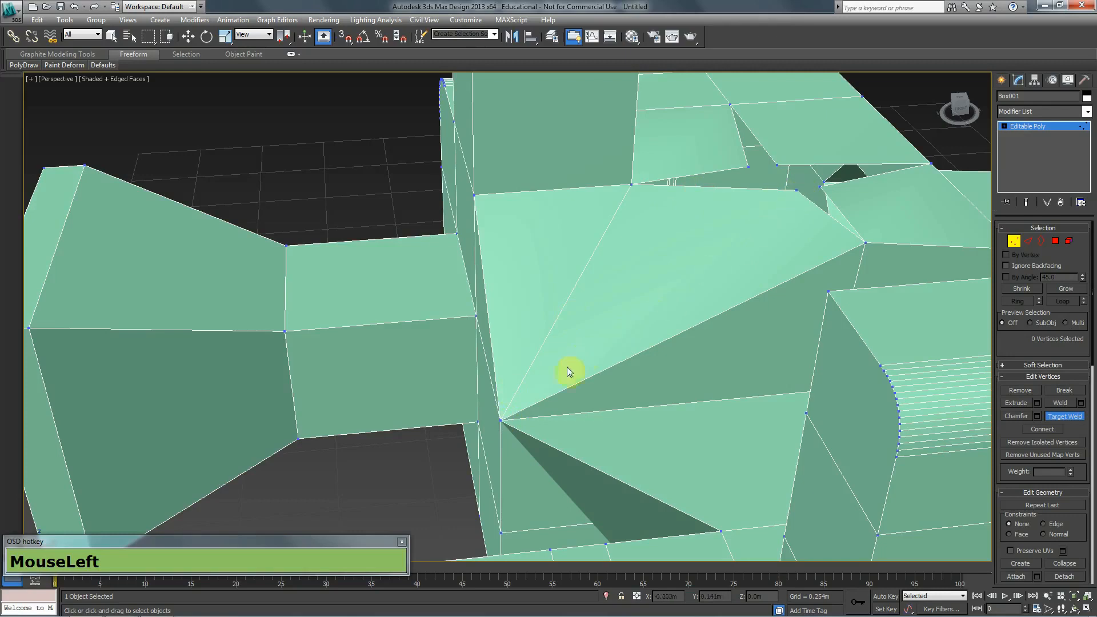
Try to target-weld the merged corner vertex onto a separated vertex at the hole in the top surface, and leave Target Weld.
{"action": "left_click_drag", "start_coordinate": [506, 422], "coordinate": [800, 196]}
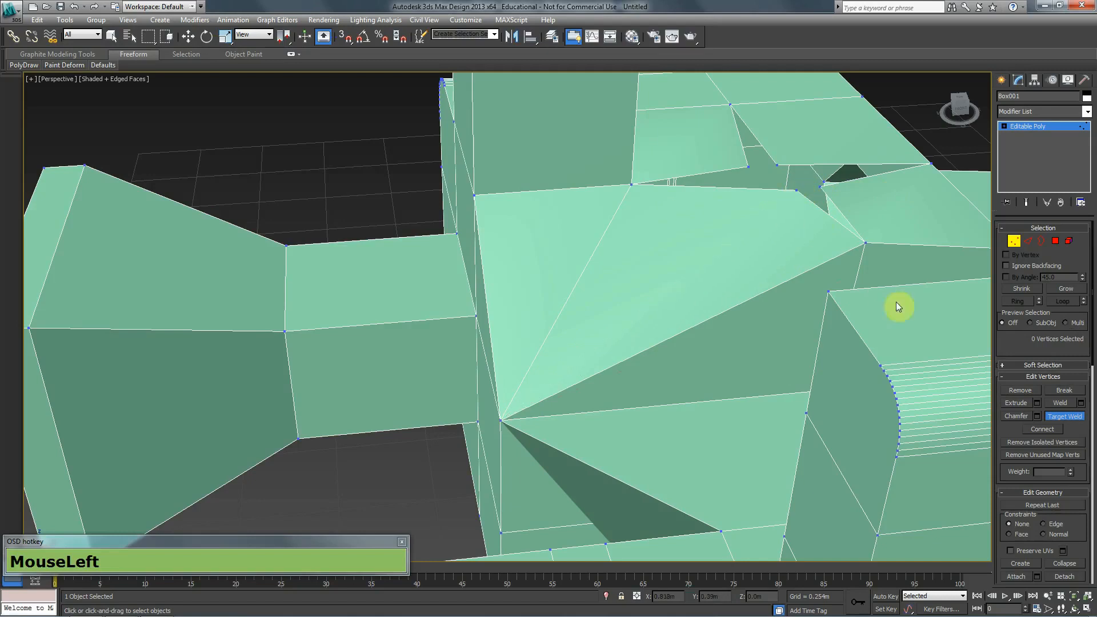
{"action": "key", "text": "w"}
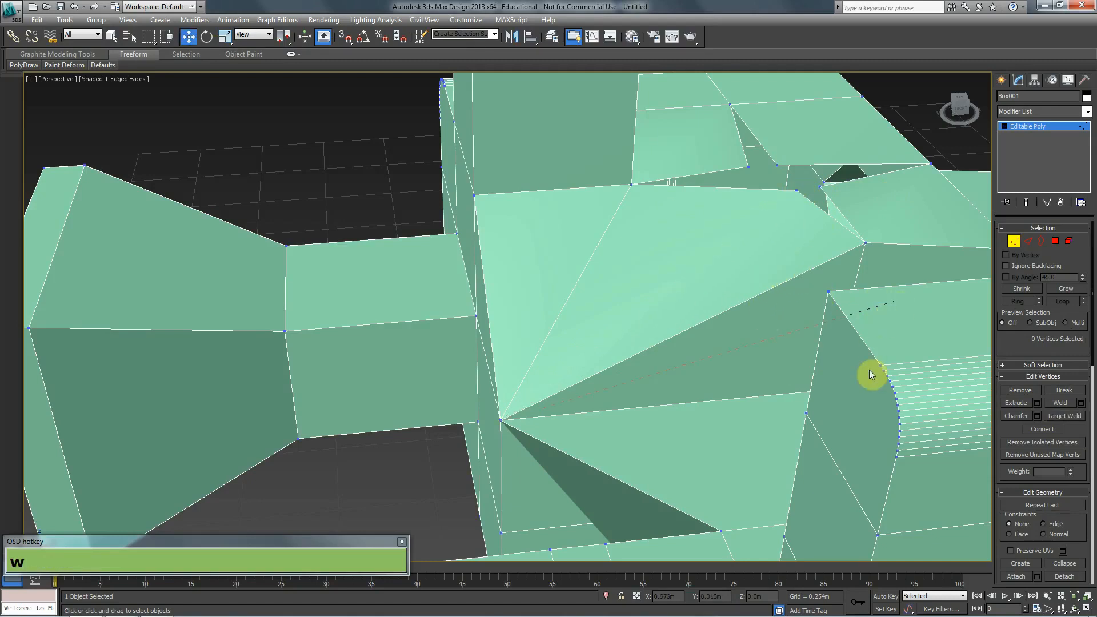
{"action": "middle_click_drag", "start_coordinate": [796, 367], "coordinate": [752, 382], "text": "alt"}
{"action": "middle_click_drag", "start_coordinate": [733, 273], "coordinate": [810, 325], "text": "alt"}
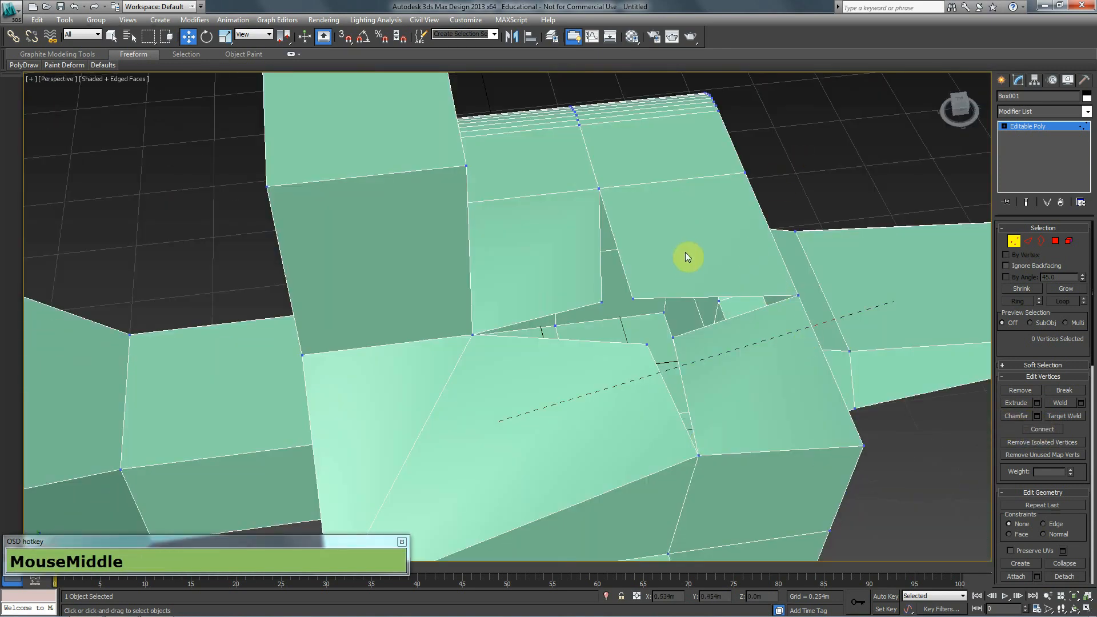
Try to target-weld the loose vertex at the hole onto the diagonally opposite corner of its top polygon, and leave Target Weld.
{"action": "left_click", "coordinate": [745, 172]}
{"action": "left_click", "coordinate": [633, 298], "text": "ctrl"}
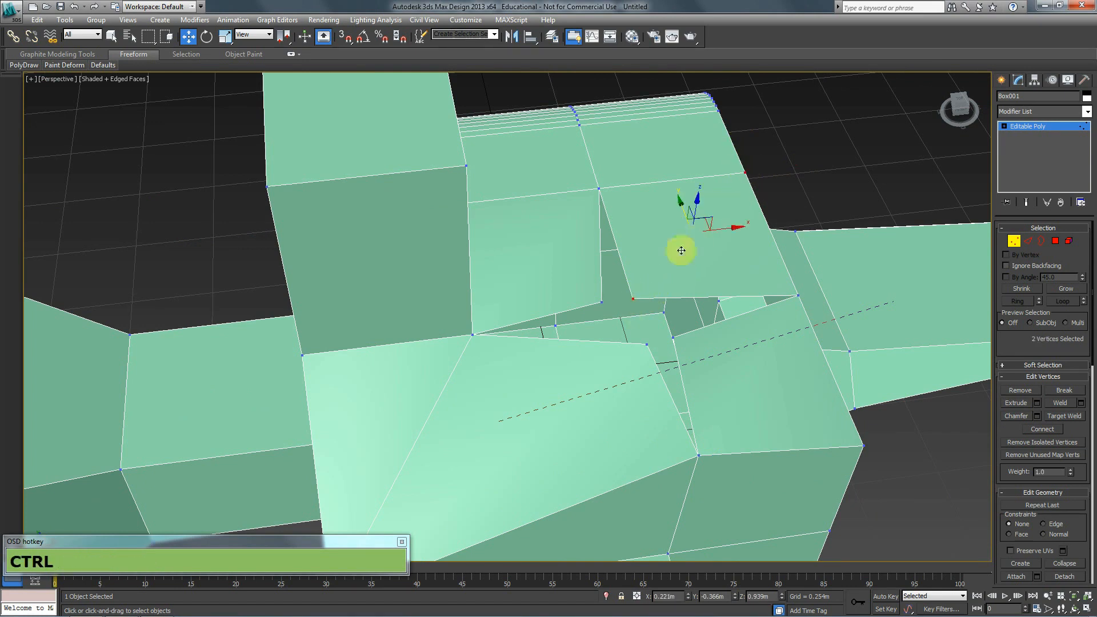
{"action": "left_click", "coordinate": [791, 328]}
{"action": "left_click", "coordinate": [1064, 416]}
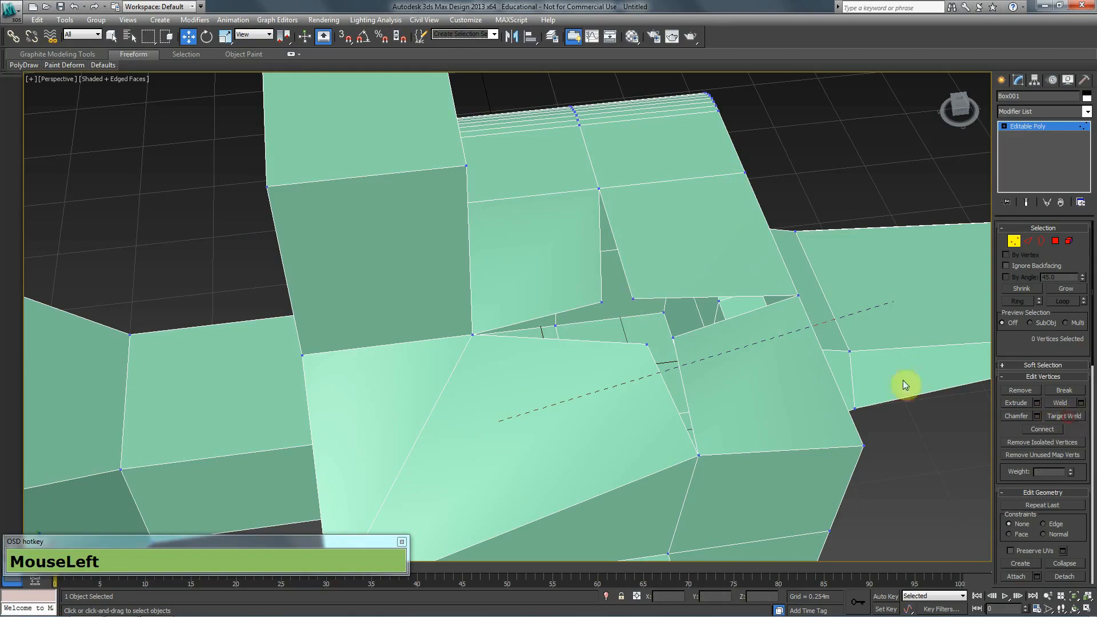
{"action": "left_click", "coordinate": [633, 298]}
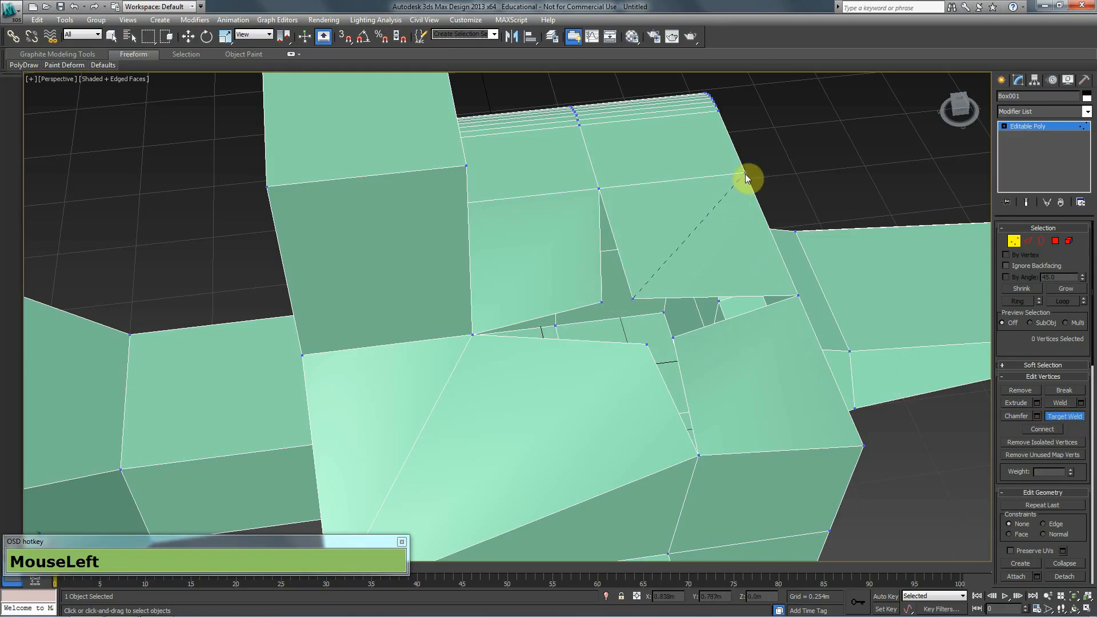
{"action": "key", "text": "w"}
{"action": "middle_click_drag", "start_coordinate": [810, 287], "coordinate": [805, 364]}
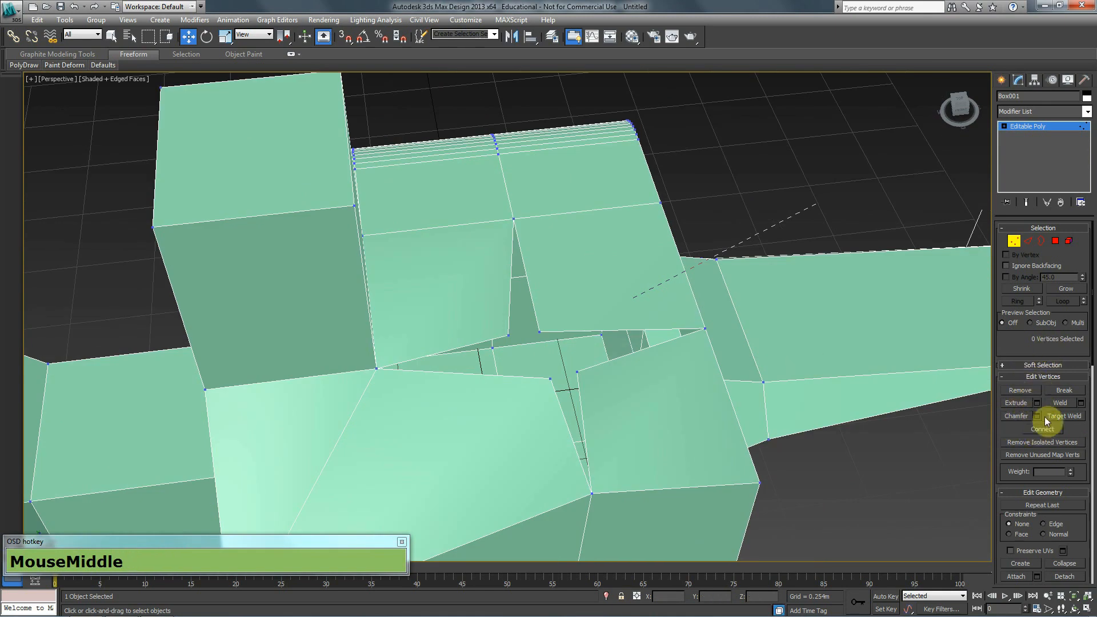
Connect the loose vertex at the hole to the diagonally opposite corner vertex of its polygon with an edge.
{"action": "left_click", "coordinate": [539, 331]}
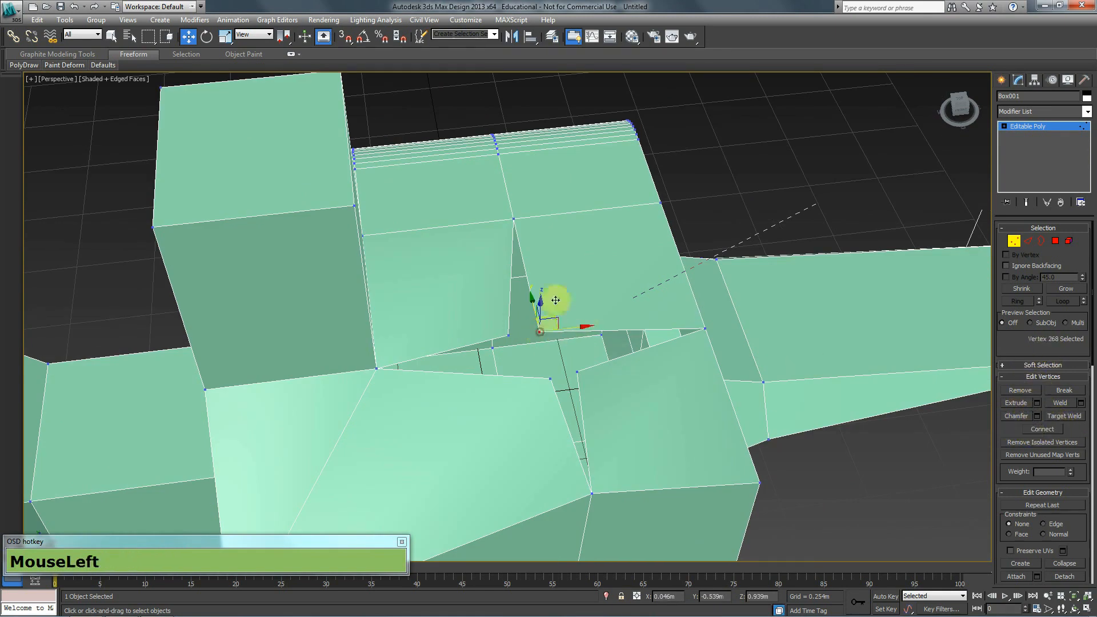
{"action": "key", "text": "ctrl+super"}
{"action": "left_click", "coordinate": [662, 211], "text": "ctrl"}
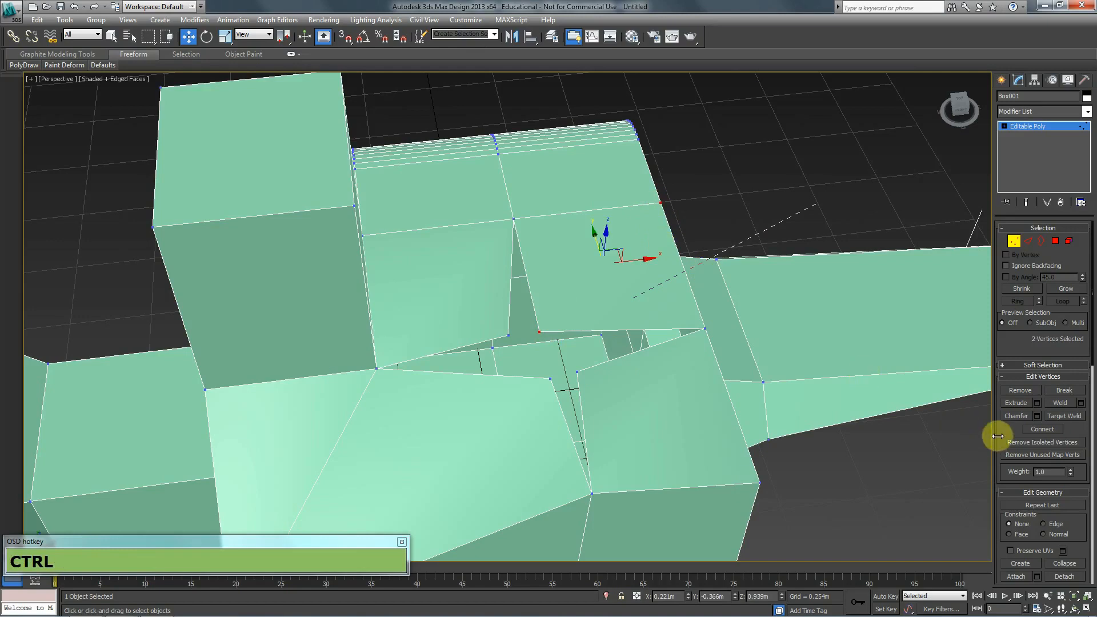
{"action": "left_click", "coordinate": [1043, 430]}
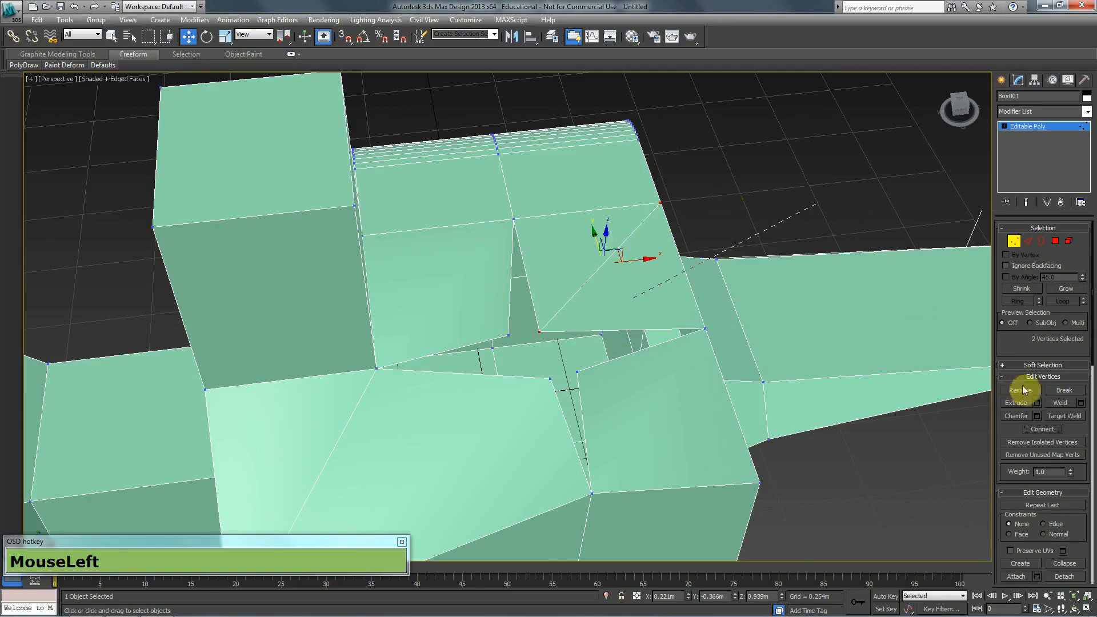
Target-weld the loose vertex along the new diagonal onto the polygon's opposite corner, and leave vertex editing.
{"action": "left_click", "coordinate": [1058, 415]}
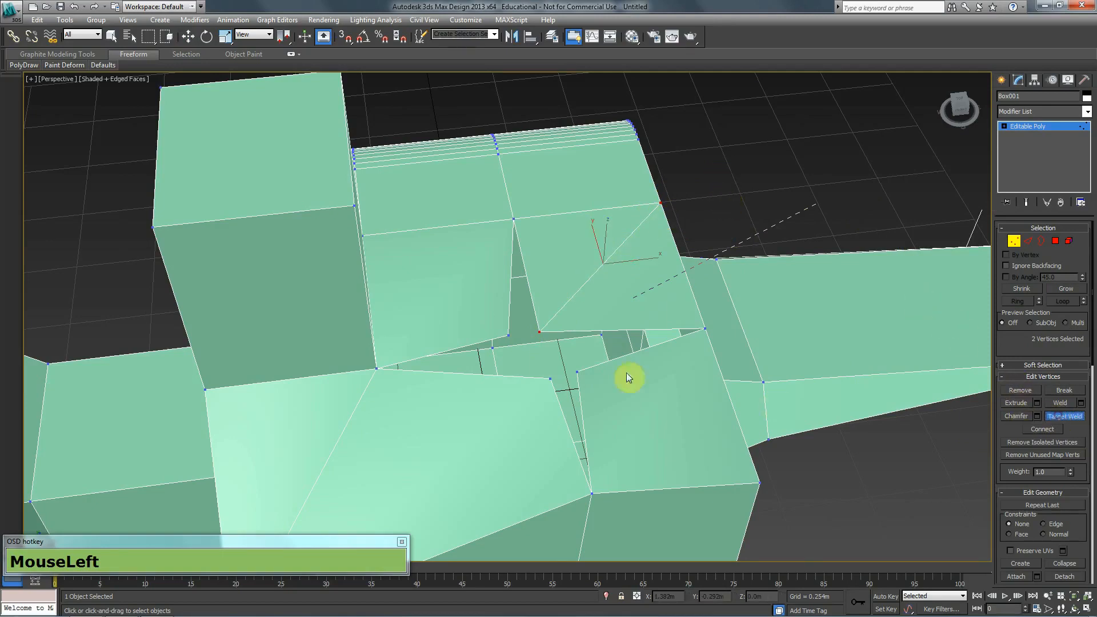
{"action": "left_click", "coordinate": [542, 331]}
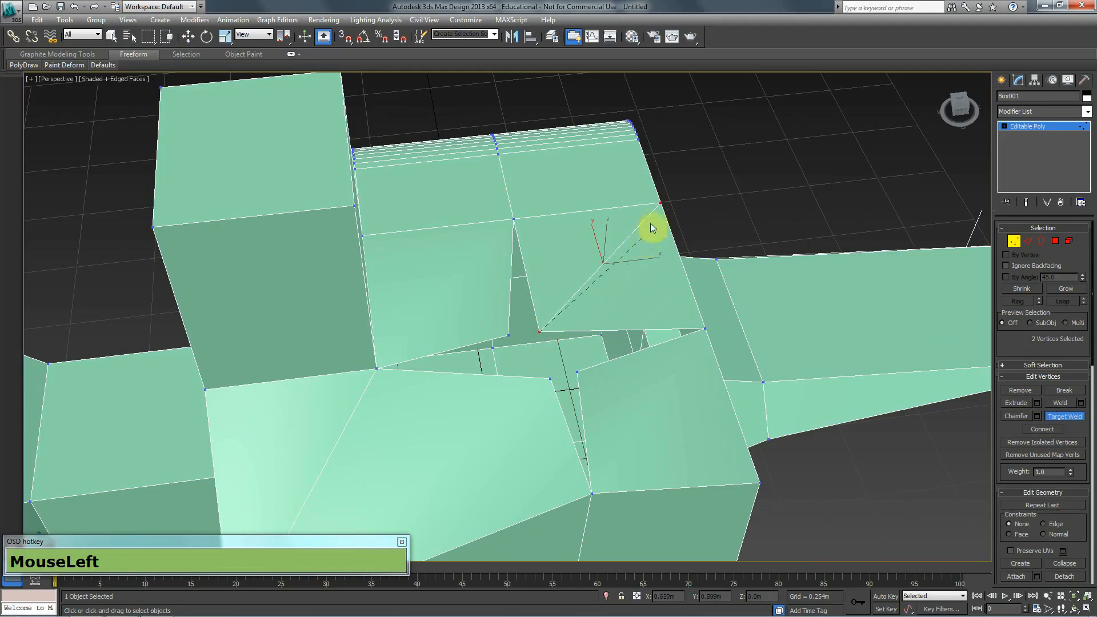
{"action": "left_click", "coordinate": [659, 204]}
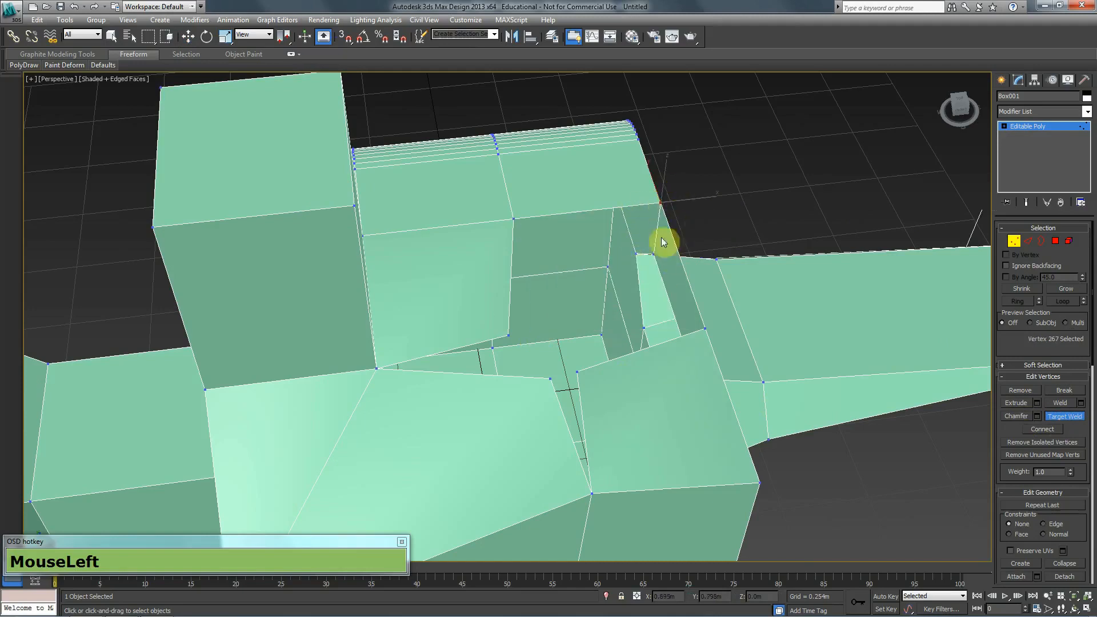
{"action": "left_click", "coordinate": [1015, 241]}
Delete the whole practice object from the scene.
{"action": "middle_click_drag", "start_coordinate": [803, 287], "coordinate": [480, 238], "text": "alt"}
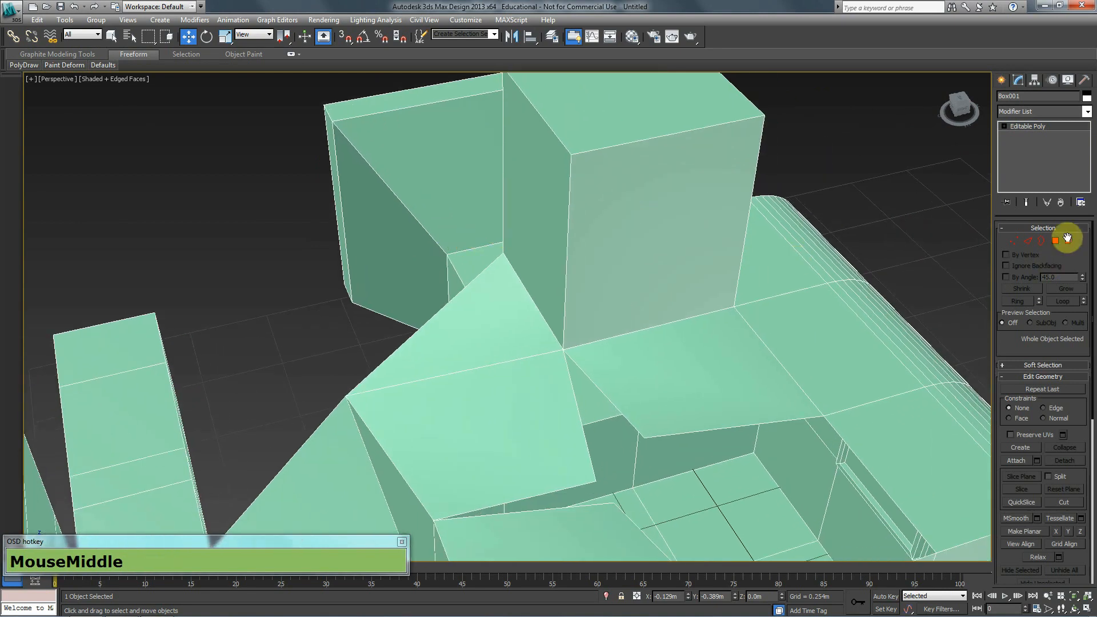
{"action": "left_click", "coordinate": [1013, 241]}
{"action": "middle_click_drag", "start_coordinate": [806, 304], "coordinate": [685, 221]}
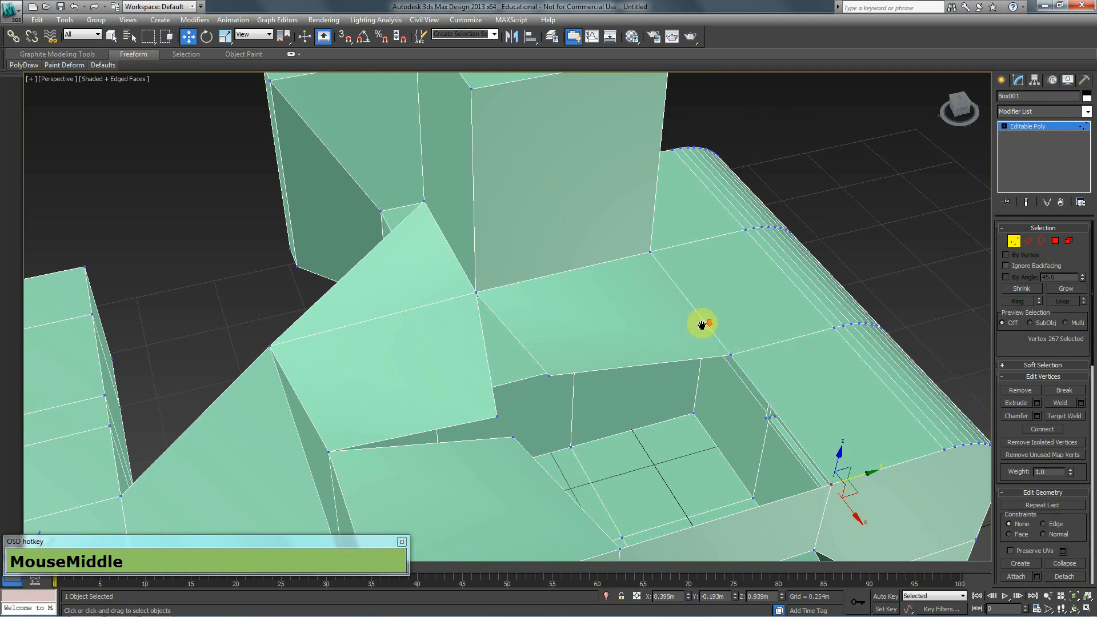
{"action": "scroll", "coordinate": [702, 324], "scroll_direction": "down", "scroll_amount": 3}
{"action": "middle_click_drag", "start_coordinate": [657, 364], "coordinate": [720, 432], "text": "alt"}
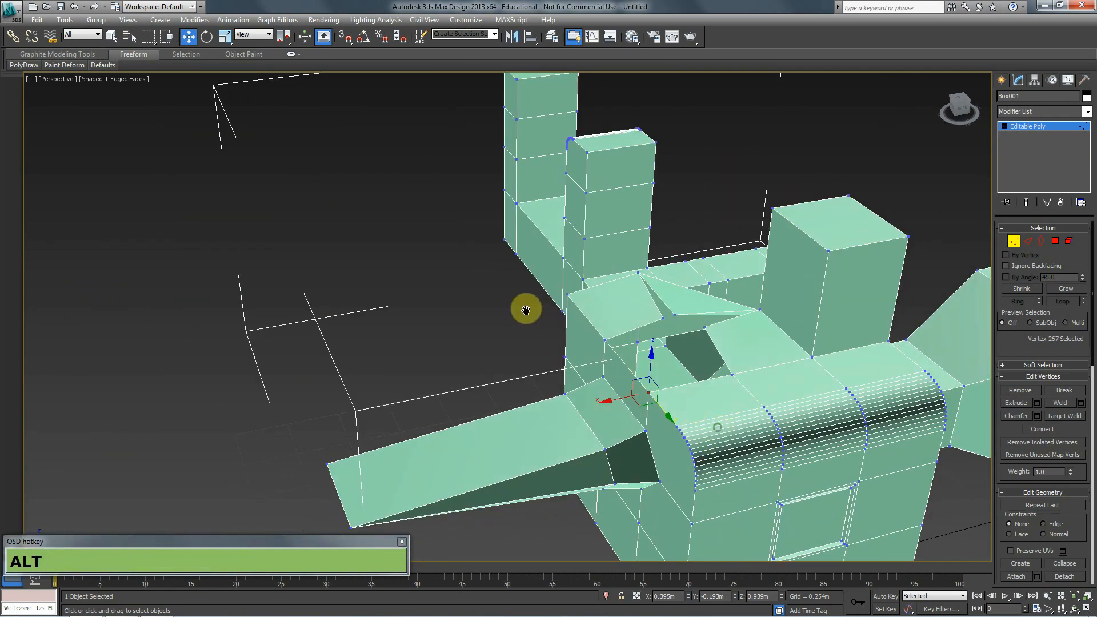
{"action": "middle_click_drag", "start_coordinate": [526, 309], "coordinate": [498, 286]}
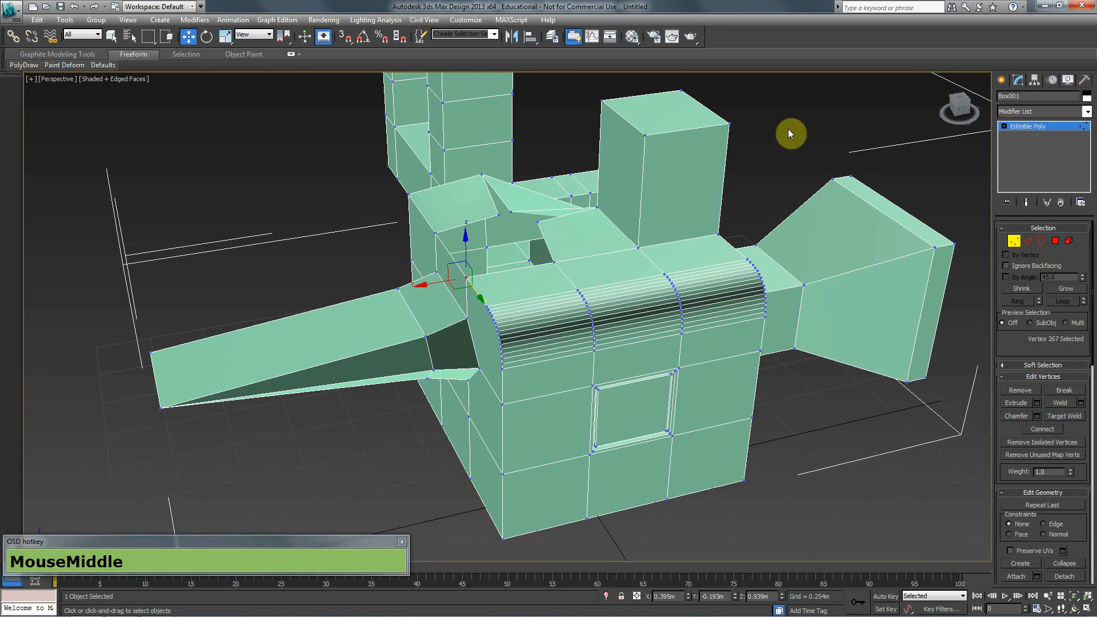
{"action": "left_click", "coordinate": [1014, 241]}
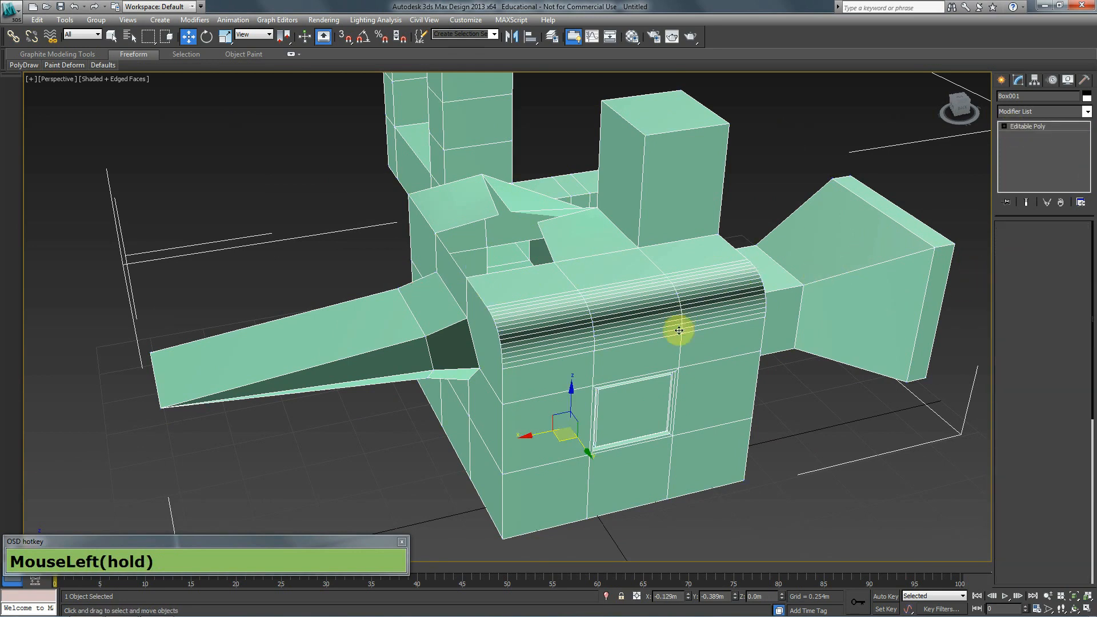
{"action": "left_click", "coordinate": [843, 427]}
{"action": "left_click", "coordinate": [704, 386]}
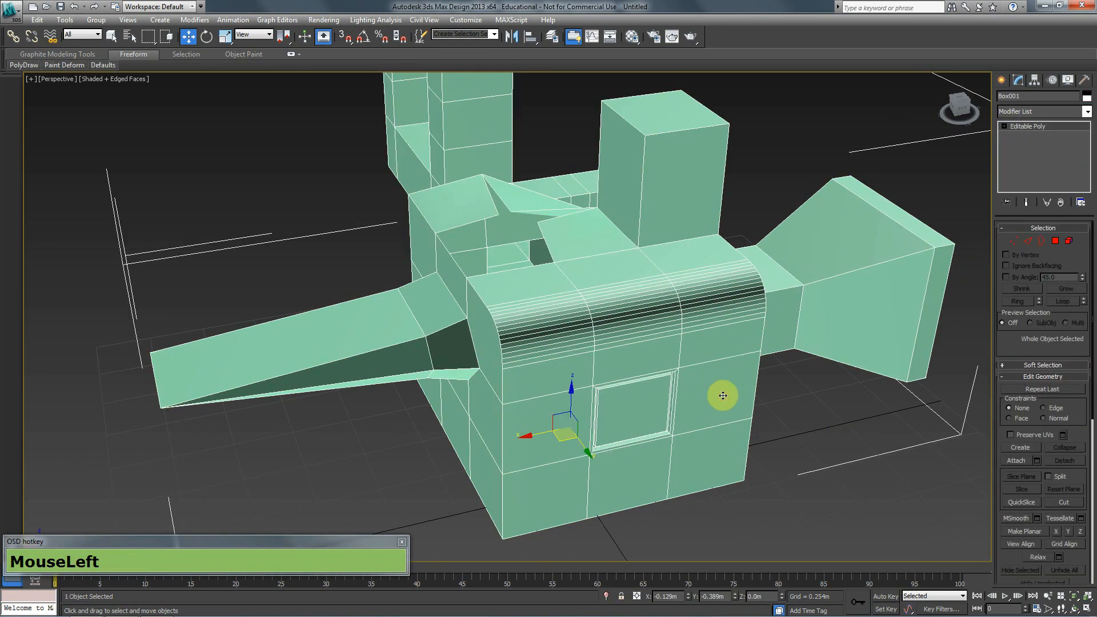
{"action": "scroll", "coordinate": [550, 371], "scroll_direction": "down", "scroll_amount": 2}
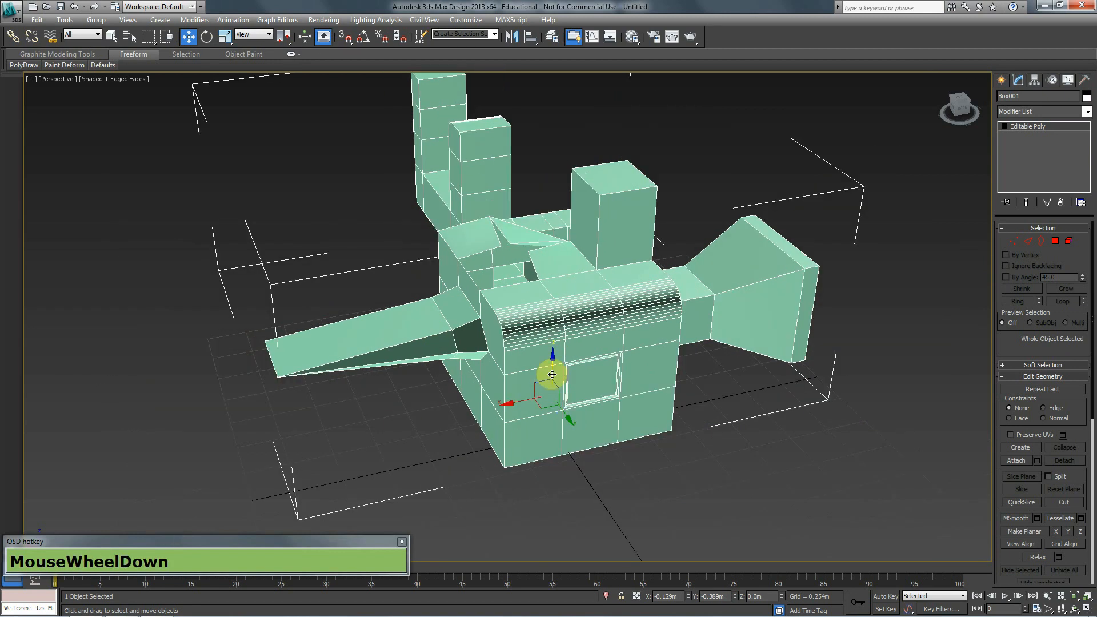
{"action": "key", "text": "Delete"}
{"action": "key", "text": "z"}
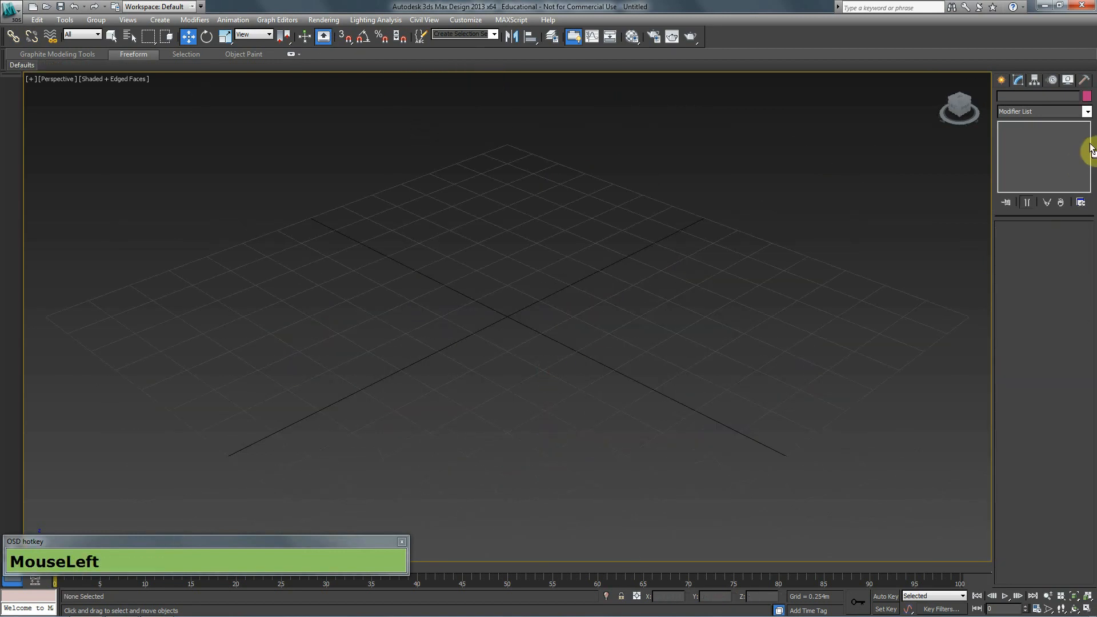
Create a box about 1.22 m long, 1.13 m wide and 1.02 m high at the centre of the grid.
{"action": "left_click", "coordinate": [1000, 80]}
{"action": "left_click", "coordinate": [1021, 151]}
{"action": "left_click_drag", "start_coordinate": [657, 337], "coordinate": [348, 329]}
{"action": "left_click", "coordinate": [362, 135]}
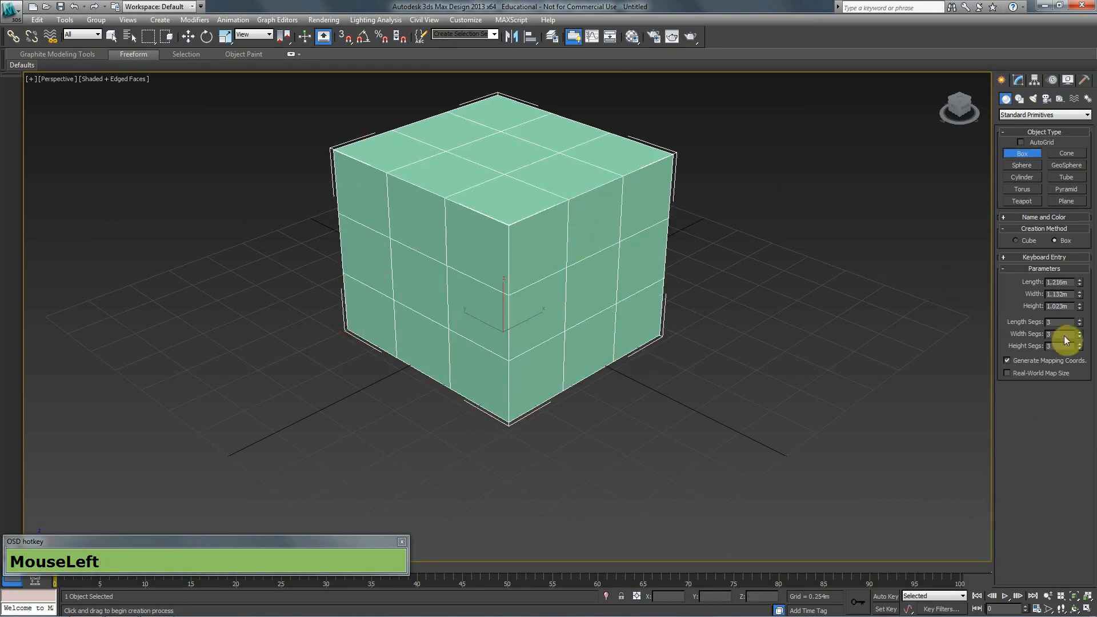
Set the box's length, width and height segments to 1.
{"action": "left_click", "coordinate": [1019, 81]}
{"action": "right_click", "coordinate": [1079, 281]}
{"action": "right_click", "coordinate": [1079, 293]}
{"action": "right_click", "coordinate": [1079, 305]}
{"action": "key", "text": "w"}
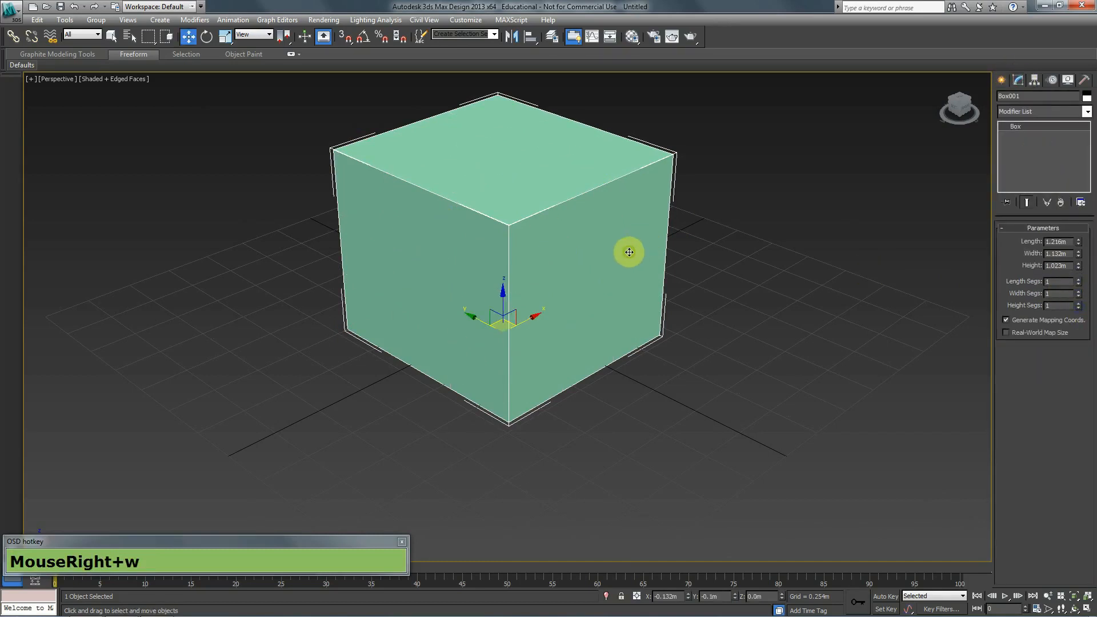
Convert the box to an Editable Poly.
{"action": "middle_click_drag", "start_coordinate": [629, 249], "coordinate": [561, 208], "text": "alt"}
{"action": "middle_click_drag", "start_coordinate": [620, 276], "coordinate": [591, 283], "text": "alt"}
{"action": "right_click_drag", "start_coordinate": [485, 227], "coordinate": [623, 342]}
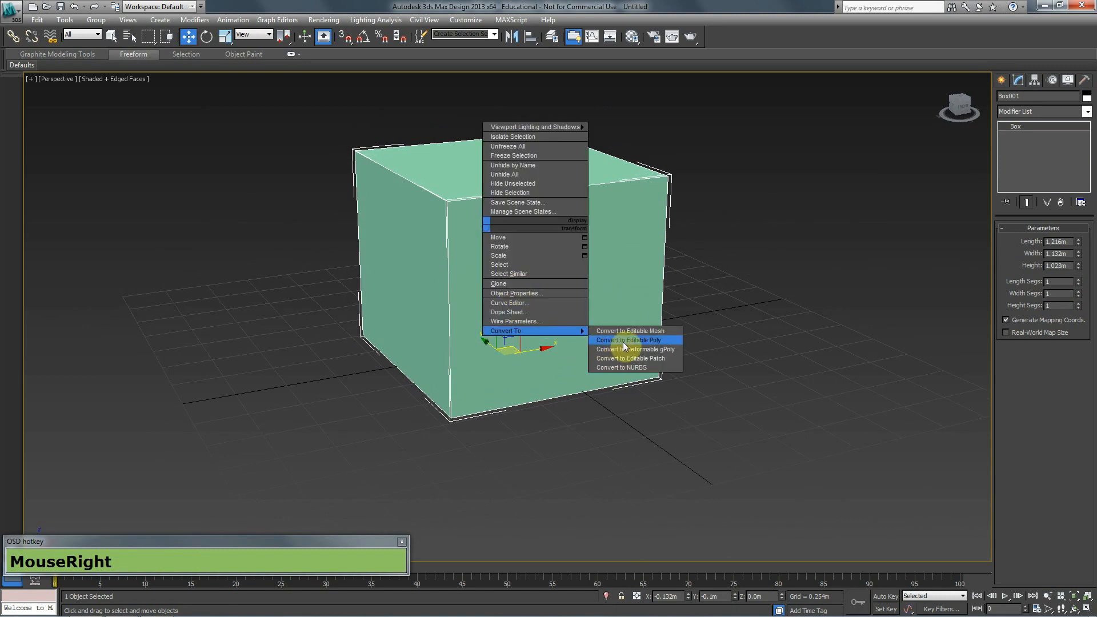
{"action": "left_click", "coordinate": [623, 342]}
Connect the front and back edges of the box's top face, and undo the connection.
{"action": "middle_click_drag", "start_coordinate": [637, 284], "coordinate": [514, 173], "text": "alt"}
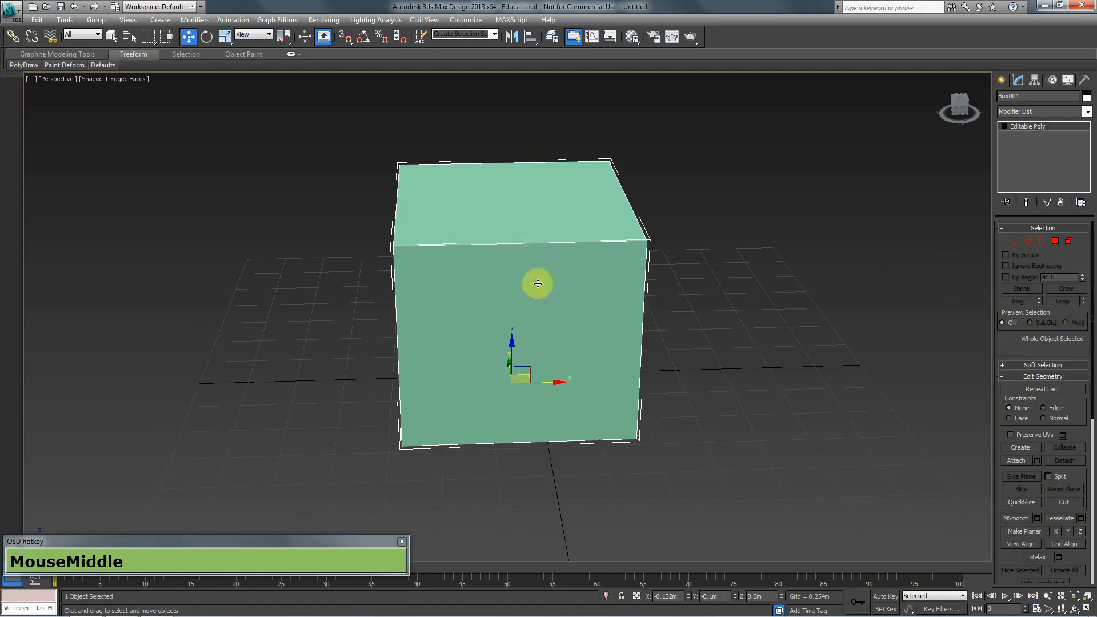
{"action": "left_click", "coordinate": [1027, 242]}
{"action": "left_click", "coordinate": [505, 165]}
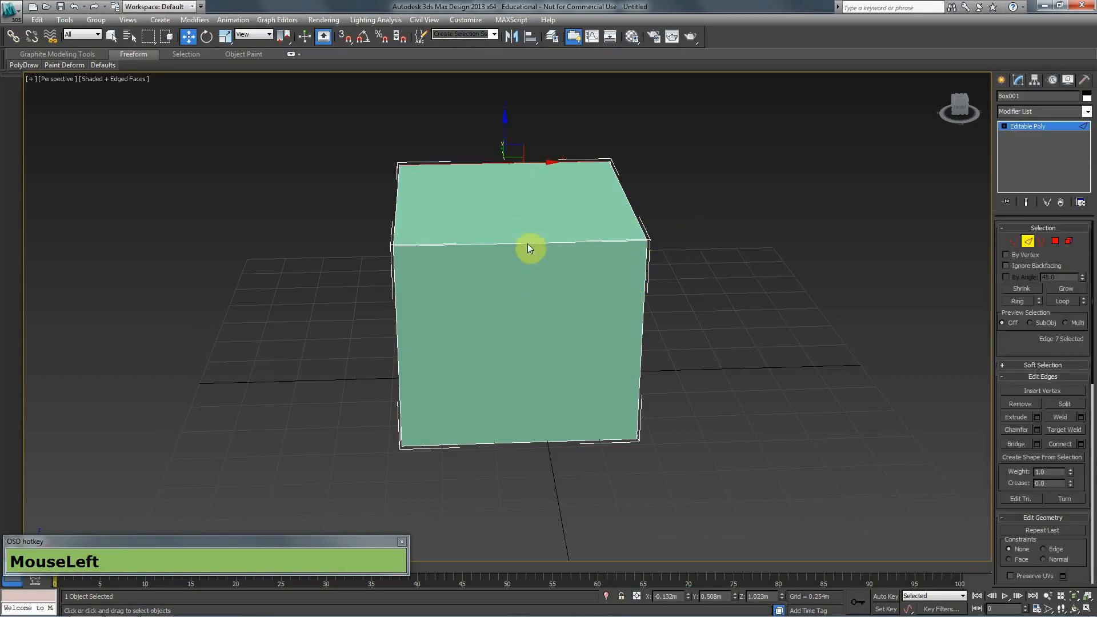
{"action": "left_click", "coordinate": [524, 243], "text": "ctrl"}
{"action": "middle_click_drag", "start_coordinate": [637, 262], "coordinate": [709, 283], "text": "alt"}
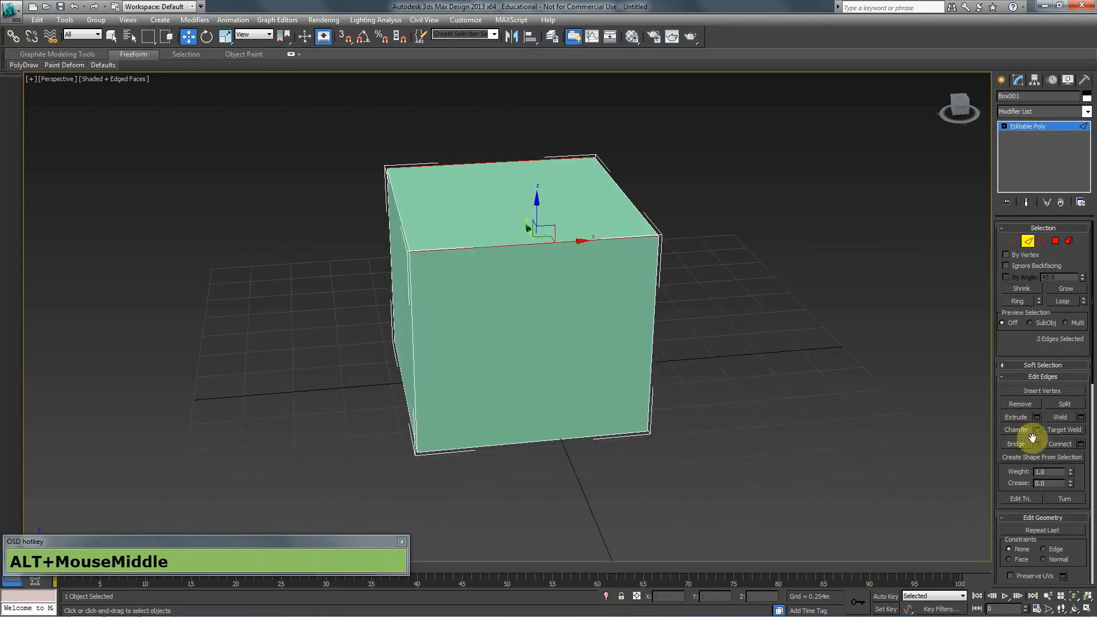
{"action": "left_click", "coordinate": [1063, 444]}
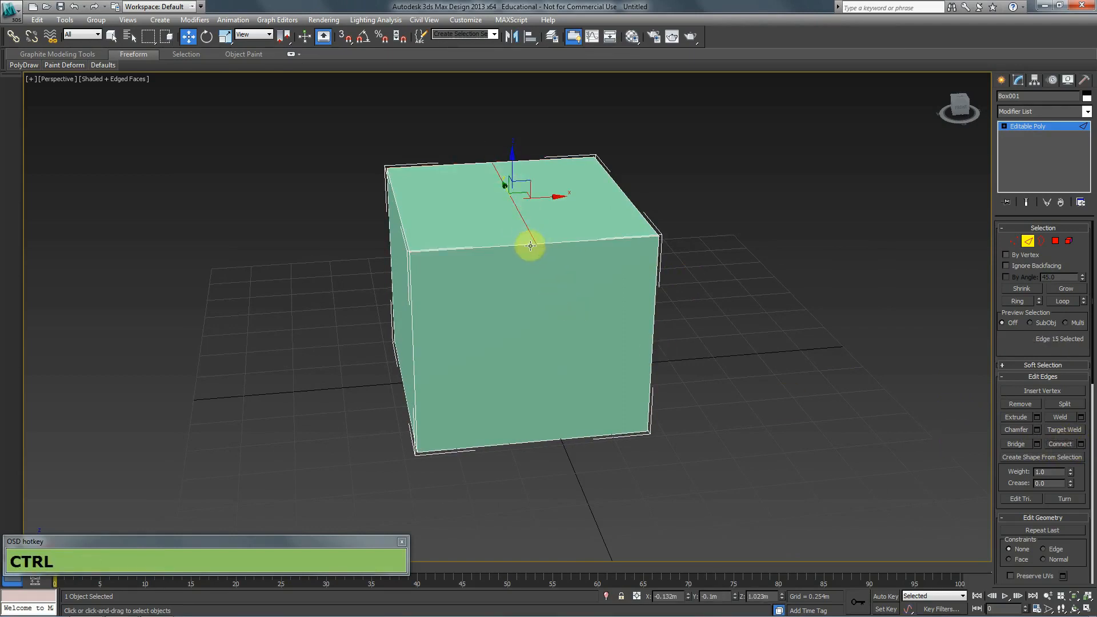
{"action": "key", "text": "ctrl+z"}
Connect the top face's selected front and back edges using 1 segment, 0 pinch and 0 slide.
{"action": "left_click", "coordinate": [1081, 444]}
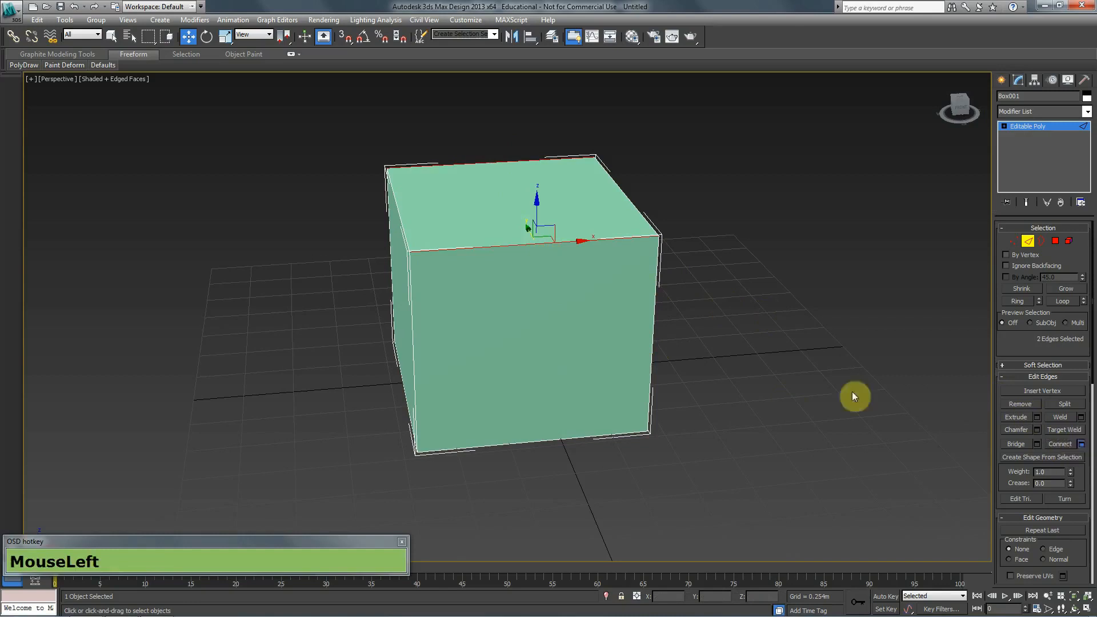
{"action": "left_click_drag", "start_coordinate": [521, 326], "coordinate": [499, 358]}
{"action": "right_click", "coordinate": [520, 324]}
{"action": "right_click", "coordinate": [516, 341]}
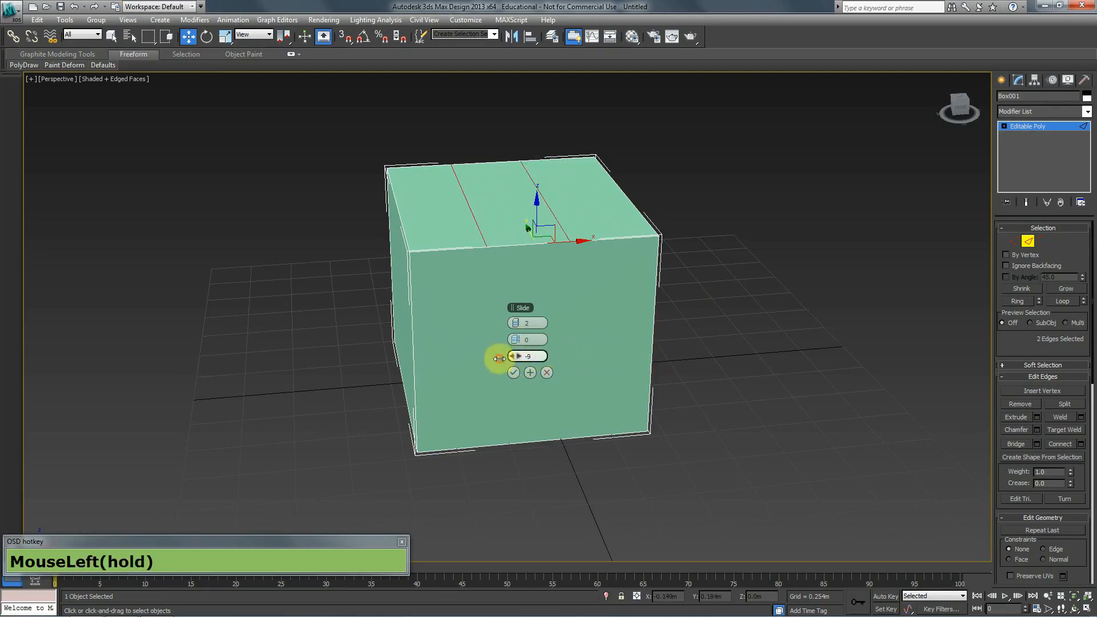
{"action": "right_click", "coordinate": [519, 357]}
{"action": "right_click", "coordinate": [517, 324]}
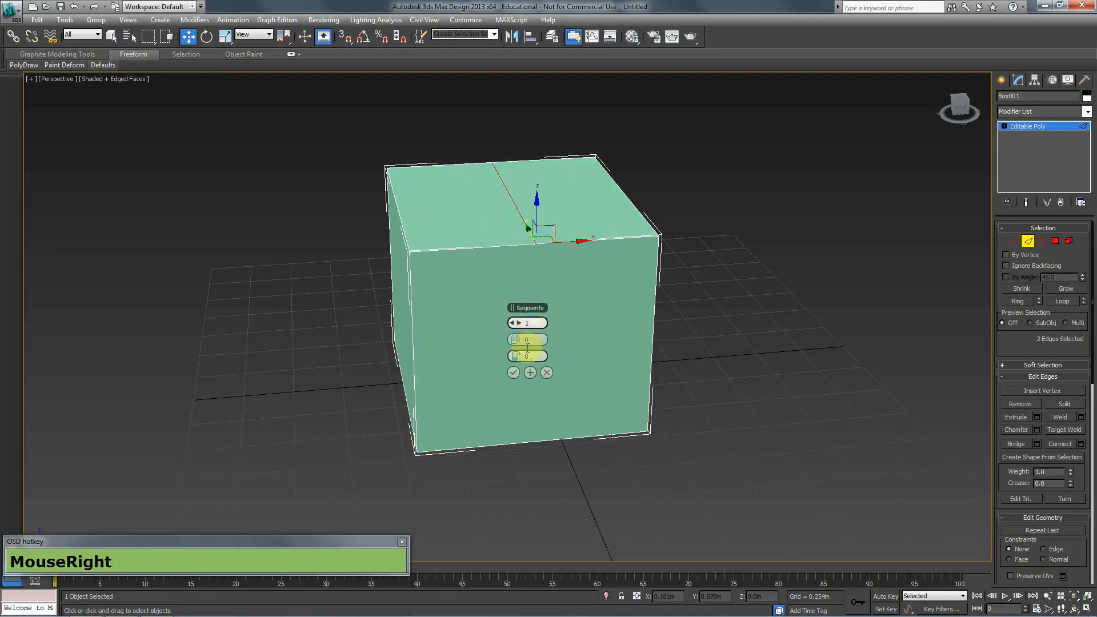
{"action": "left_click", "coordinate": [514, 372]}
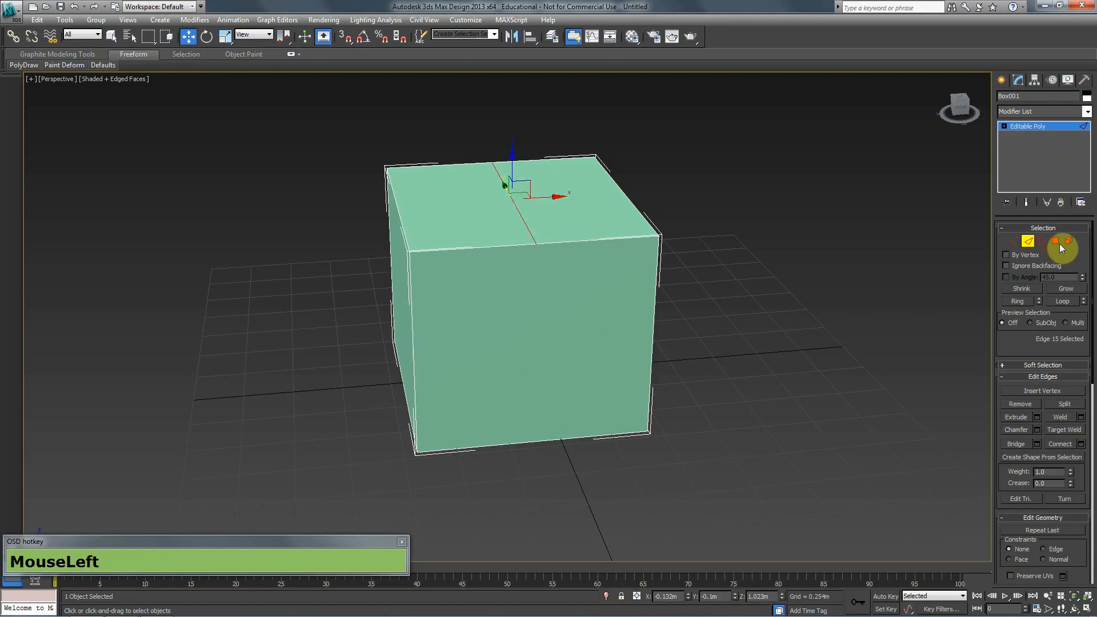
Raise the top face's middle edge to a height of about 1.84 m to form a gable roof ridge.
{"action": "middle_click_drag", "start_coordinate": [663, 176], "coordinate": [679, 161], "text": "alt"}
{"action": "middle_click_drag", "start_coordinate": [562, 211], "coordinate": [568, 234]}
{"action": "left_click_drag", "start_coordinate": [514, 190], "coordinate": [545, 204]}
{"action": "middle_click_drag", "start_coordinate": [544, 204], "coordinate": [548, 305]}
{"action": "left_click_drag", "start_coordinate": [518, 90], "coordinate": [516, 92]}
{"action": "middle_click_drag", "start_coordinate": [544, 303], "coordinate": [561, 264]}
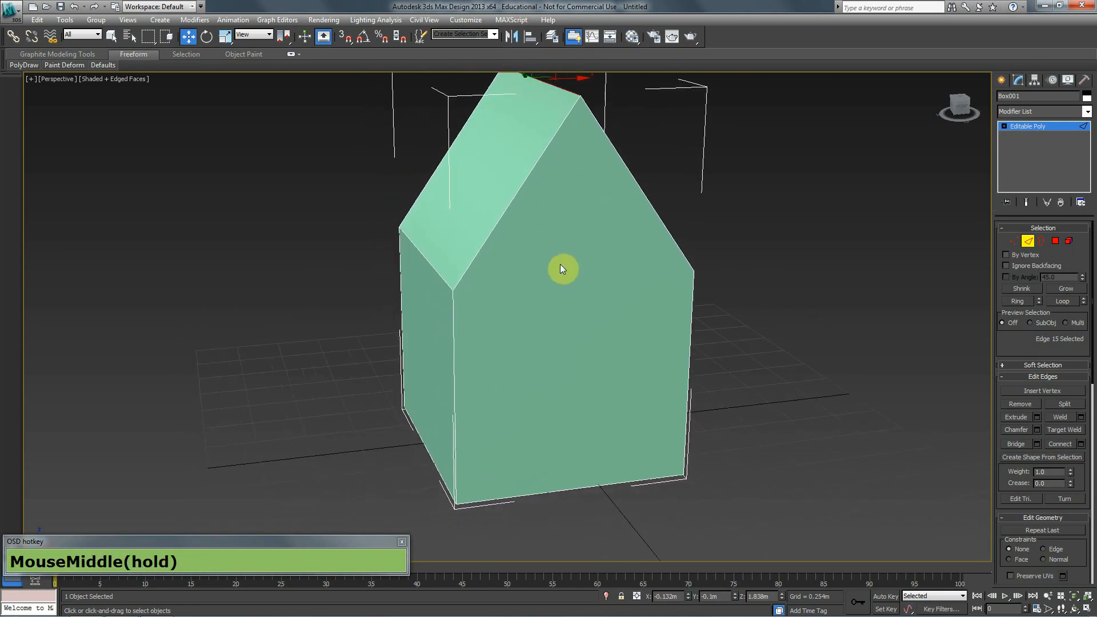
Connect the two eave vertices with a horizontal edge on both the front and the back gable walls.
{"action": "left_click", "coordinate": [1013, 241]}
{"action": "left_click", "coordinate": [695, 271]}
{"action": "left_click", "coordinate": [453, 290], "text": "ctrl"}
{"action": "left_click", "coordinate": [1044, 429]}
{"action": "middle_click_drag", "start_coordinate": [349, 283], "coordinate": [397, 332], "text": "alt"}
{"action": "left_click", "coordinate": [389, 326]}
{"action": "left_click", "coordinate": [718, 335], "text": "ctrl"}
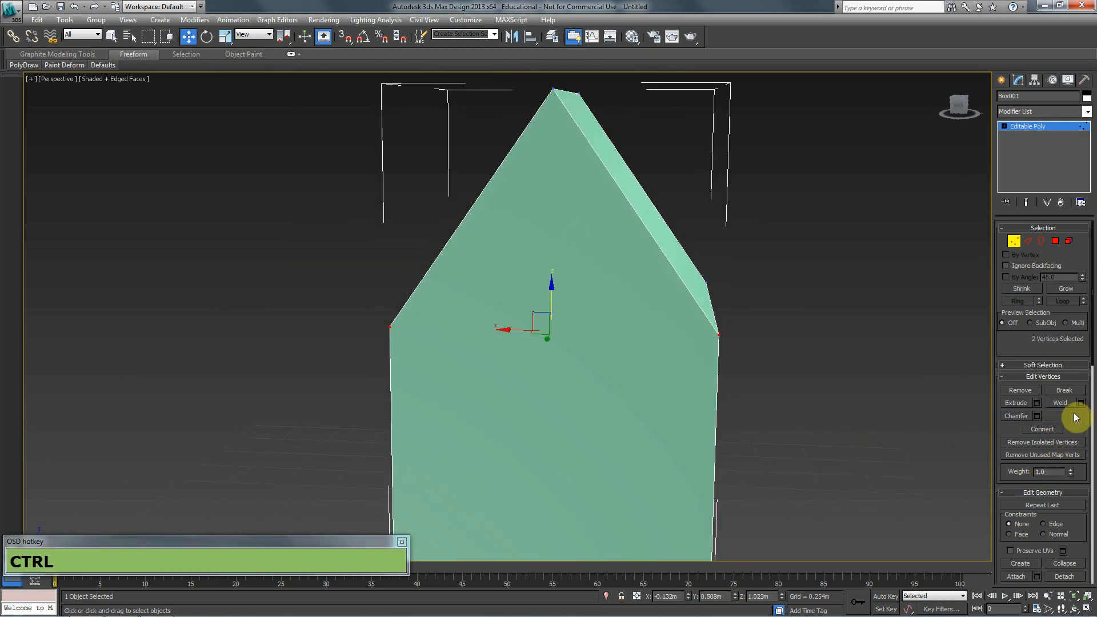
{"action": "left_click", "coordinate": [1049, 428]}
Select the side wall polygon below the roof, and connect its upper and lower edges with one vertical middle edge.
{"action": "scroll", "coordinate": [691, 402], "scroll_direction": "down", "scroll_amount": 2}
{"action": "middle_click_drag", "start_coordinate": [690, 395], "coordinate": [656, 406], "text": "alt"}
{"action": "left_click", "coordinate": [1055, 241]}
{"action": "middle_click_drag", "start_coordinate": [651, 277], "coordinate": [559, 354]}
{"action": "left_click", "coordinate": [547, 334]}
{"action": "scroll", "coordinate": [537, 365], "scroll_direction": "up", "scroll_amount": 3}
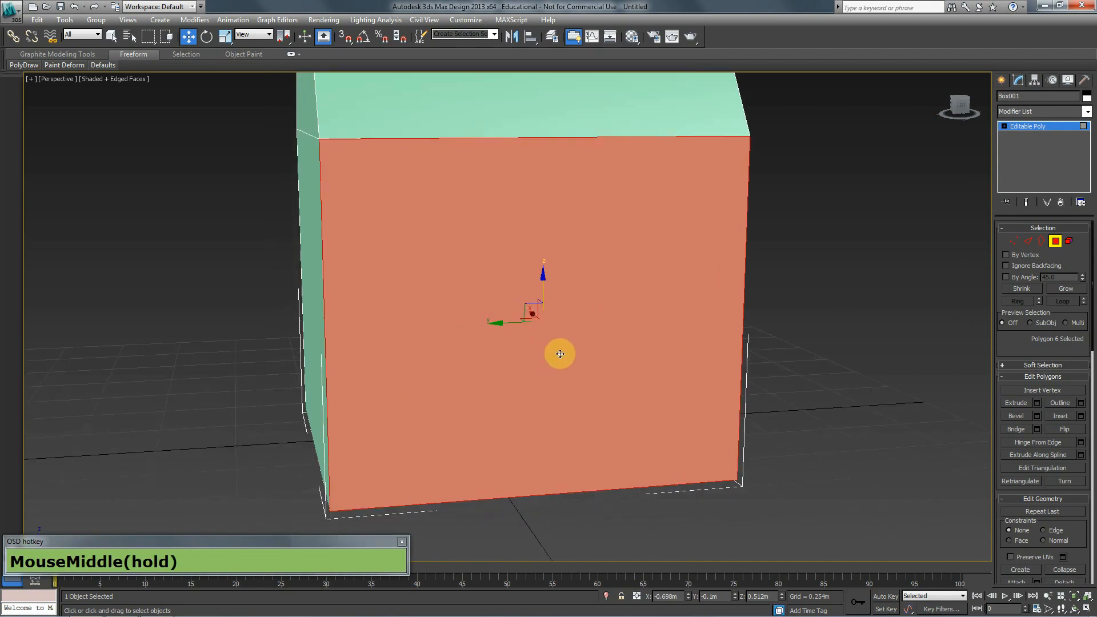
{"action": "left_click", "coordinate": [1028, 240]}
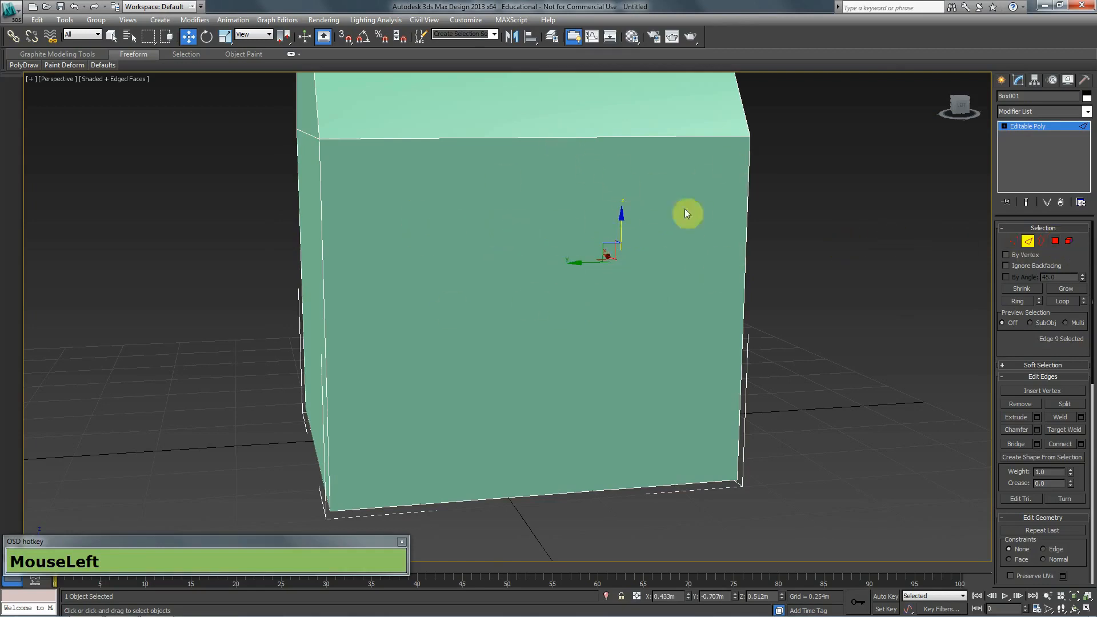
{"action": "left_click", "coordinate": [538, 140]}
{"action": "left_click", "coordinate": [571, 492], "text": "ctrl"}
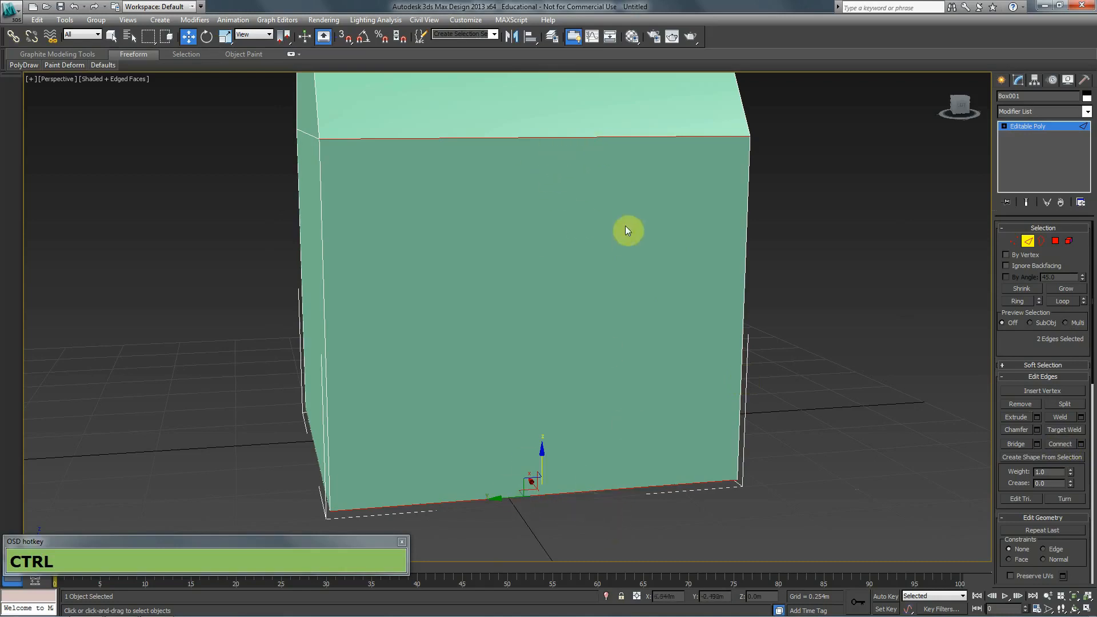
{"action": "left_click", "coordinate": [1061, 444]}
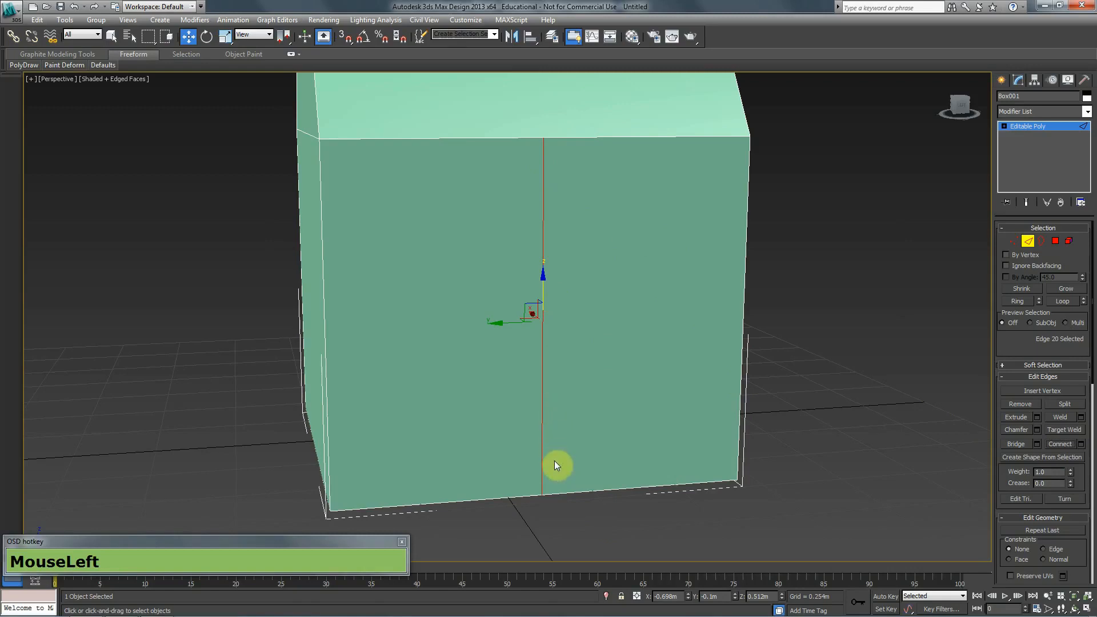
Connect the side wall's vertical edges with a horizontal middle edge to divide the wall into four polygons.
{"action": "left_click", "coordinate": [743, 293]}
{"action": "left_click", "coordinate": [544, 280], "text": "ctrl"}
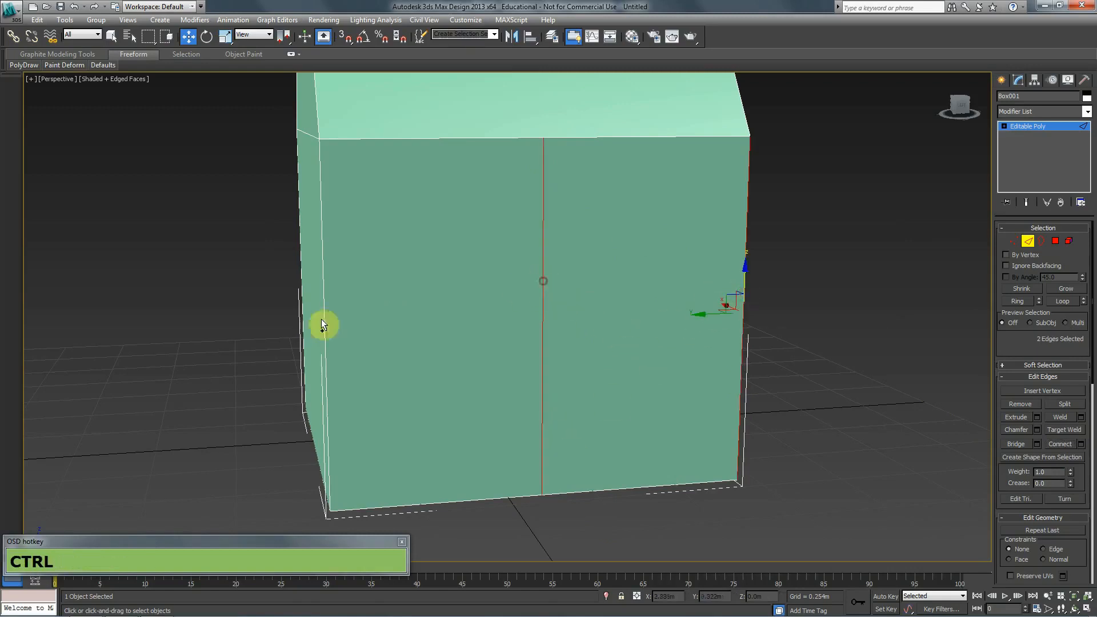
{"action": "left_click", "coordinate": [1060, 444]}
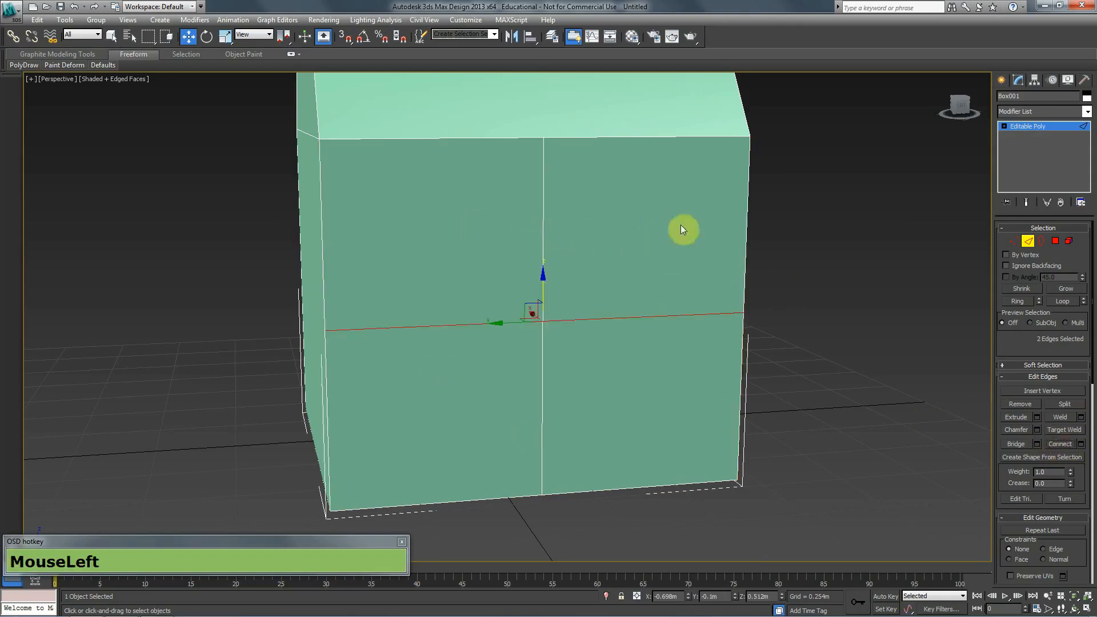
Inset the side wall's two upper polygons by 0.025 m using the By Polygon option to form separate window panels.
{"action": "left_click", "coordinate": [1055, 240]}
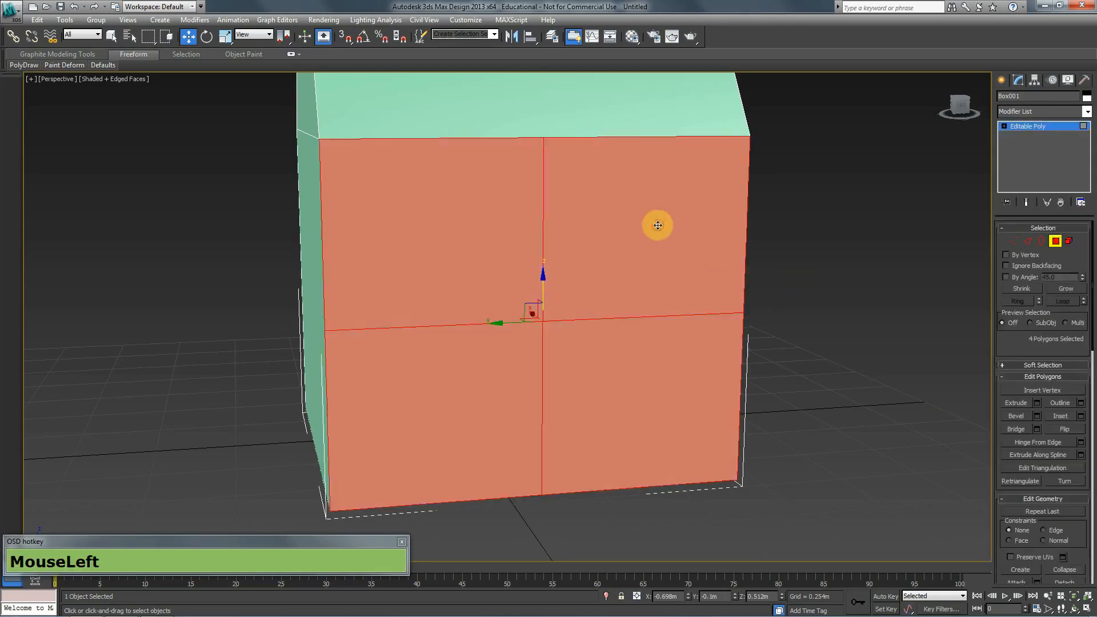
{"action": "left_click", "coordinate": [656, 225]}
{"action": "left_click", "coordinate": [490, 232], "text": "ctrl"}
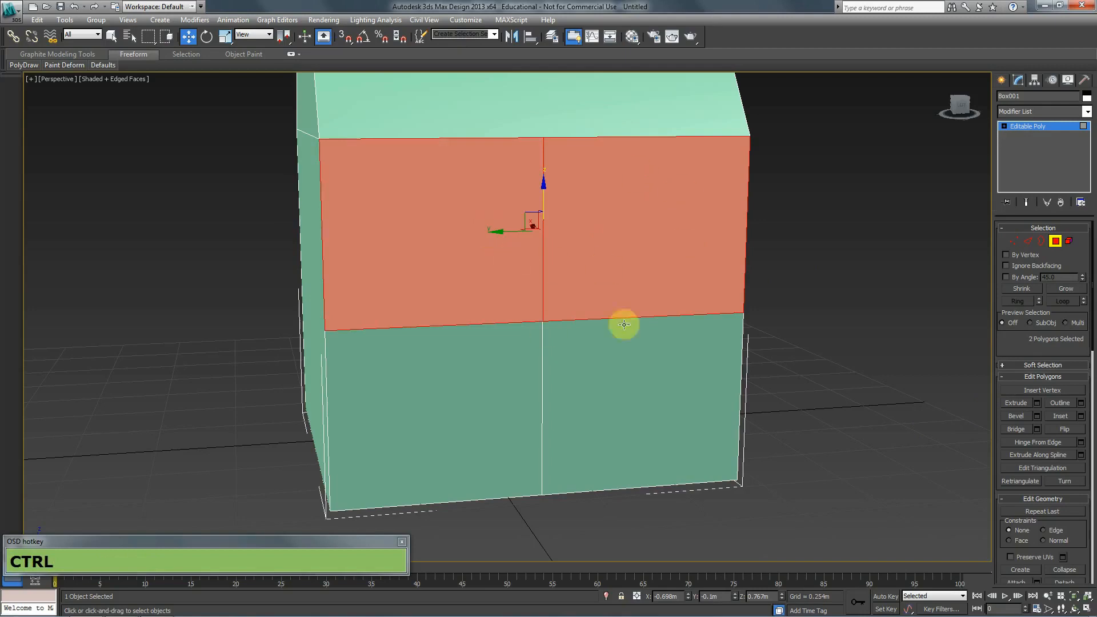
{"action": "left_click", "coordinate": [1082, 418]}
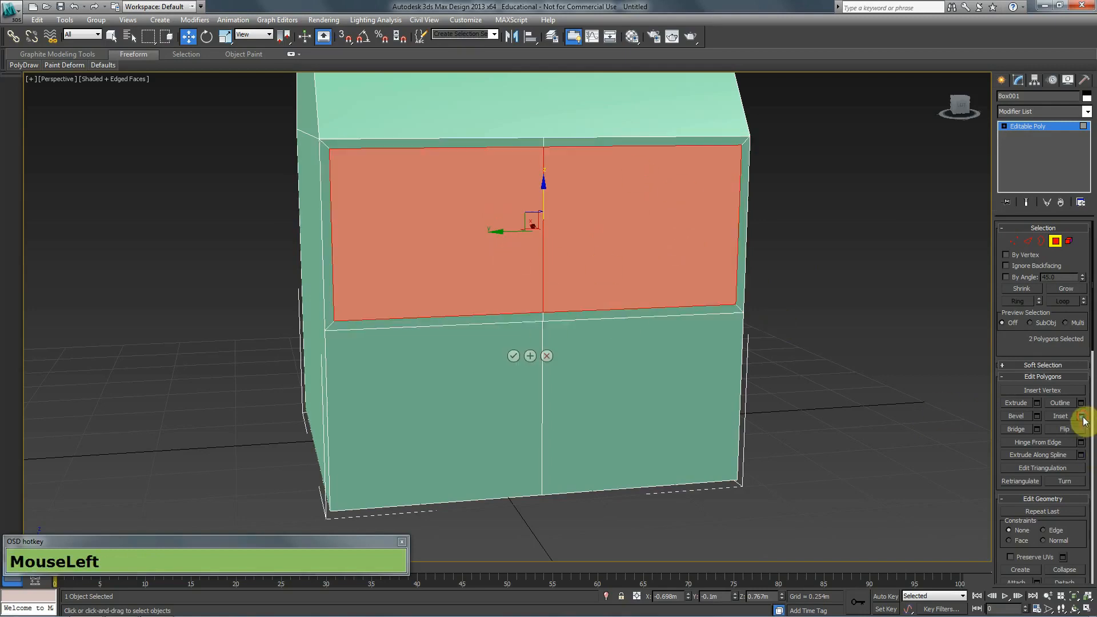
{"action": "left_click_drag", "start_coordinate": [522, 338], "coordinate": [520, 340]}
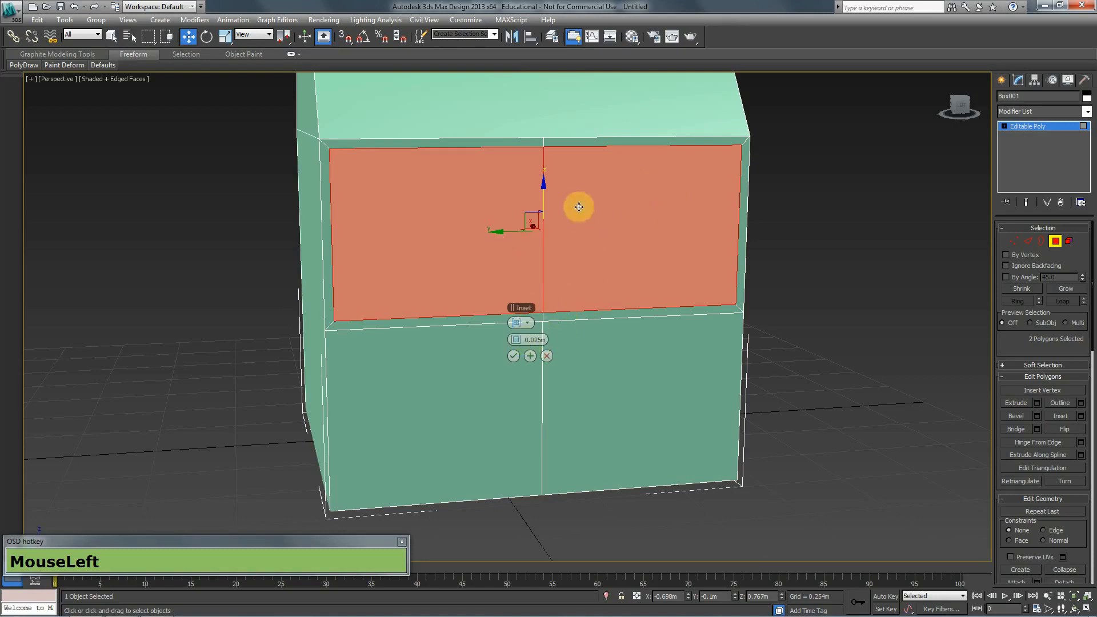
{"action": "left_click", "coordinate": [527, 324]}
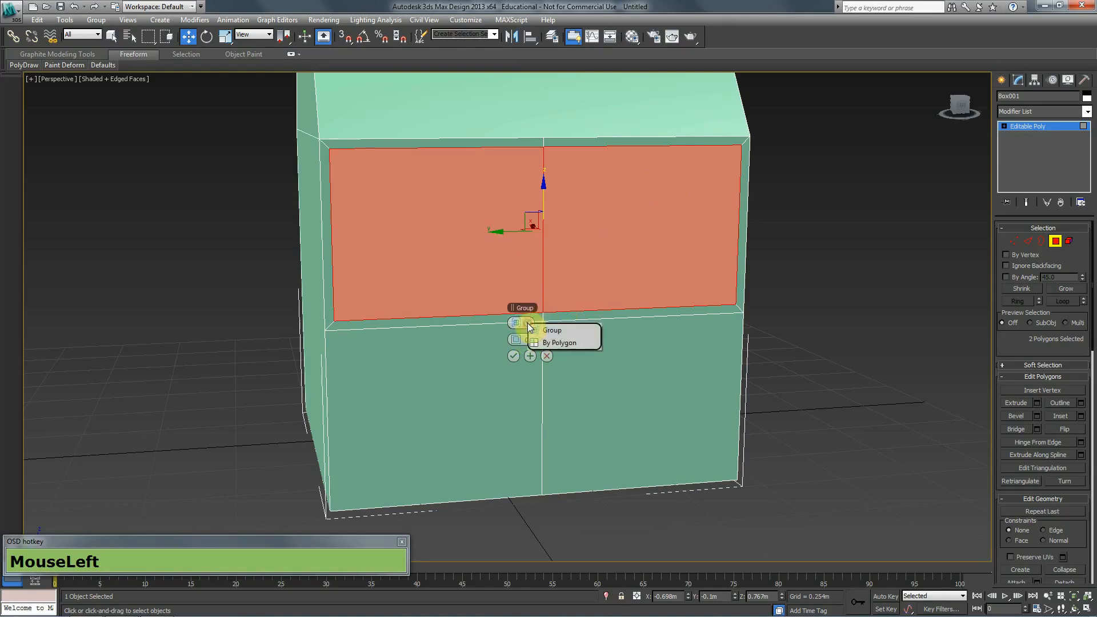
{"action": "left_click", "coordinate": [567, 343]}
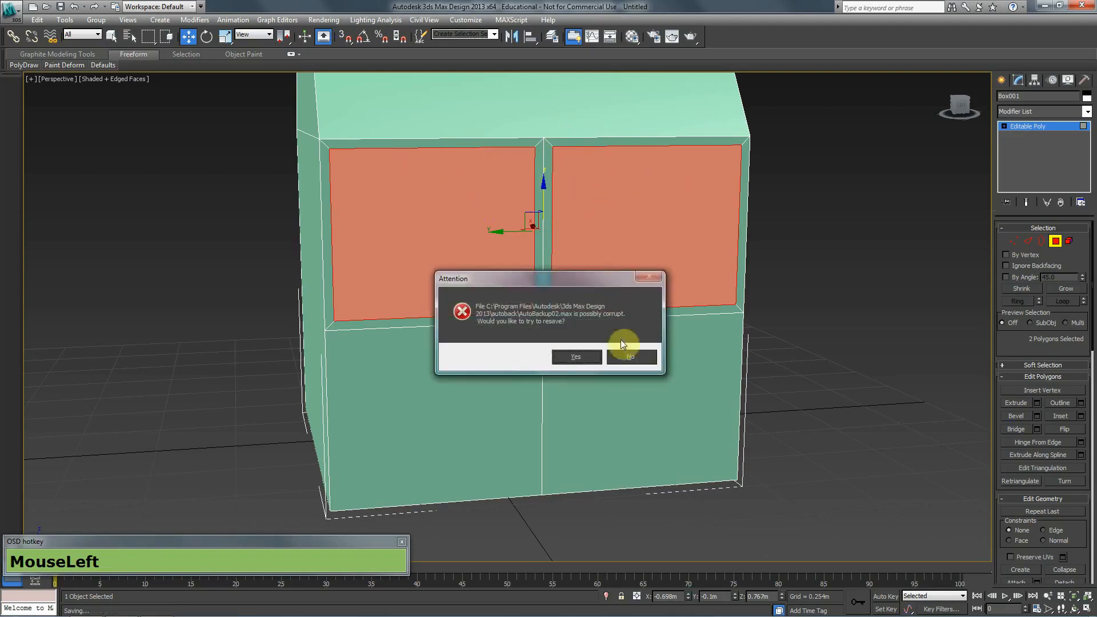
{"action": "left_click", "coordinate": [626, 354]}
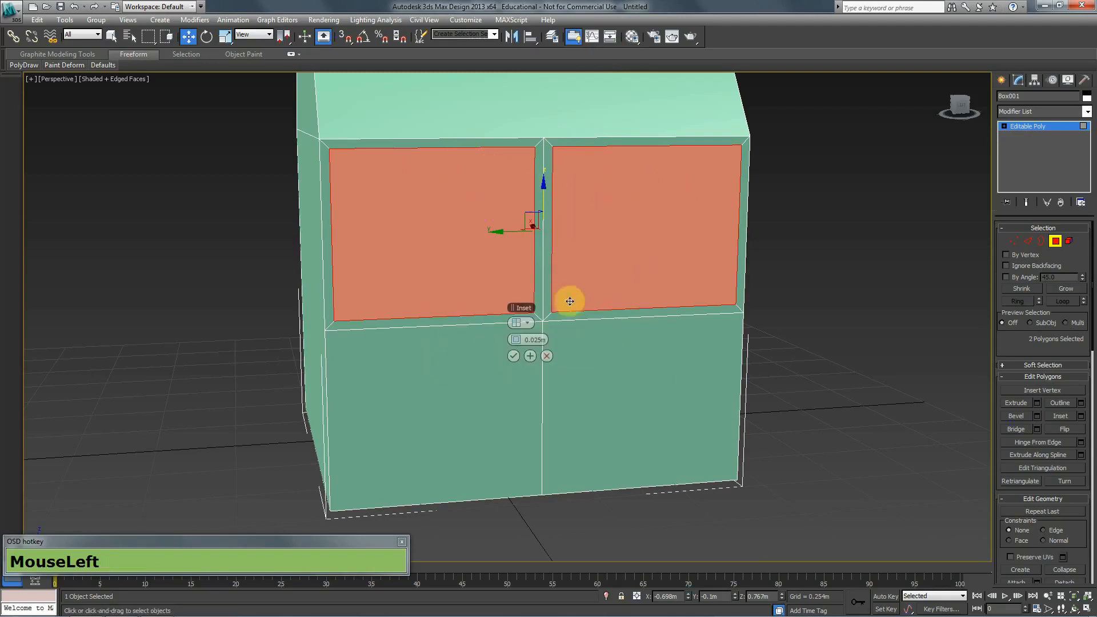
{"action": "left_click", "coordinate": [514, 355]}
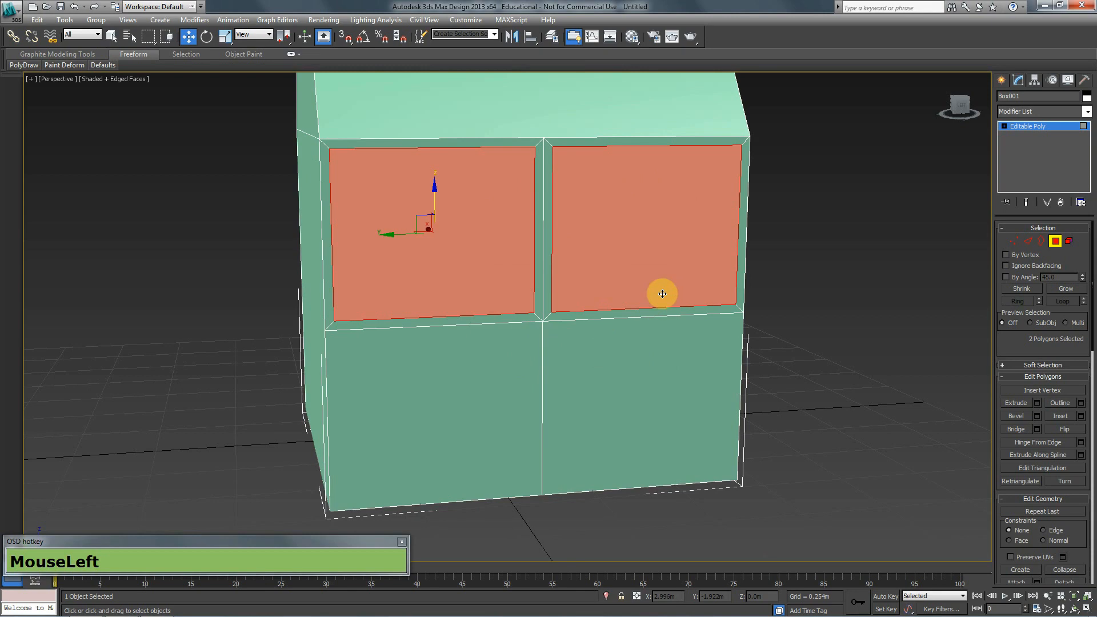
Extrude the two window panels slightly inward with the Group option to recess them into the wall.
{"action": "middle_click_drag", "start_coordinate": [662, 291], "coordinate": [669, 331], "text": "alt"}
{"action": "left_click", "coordinate": [1039, 403]}
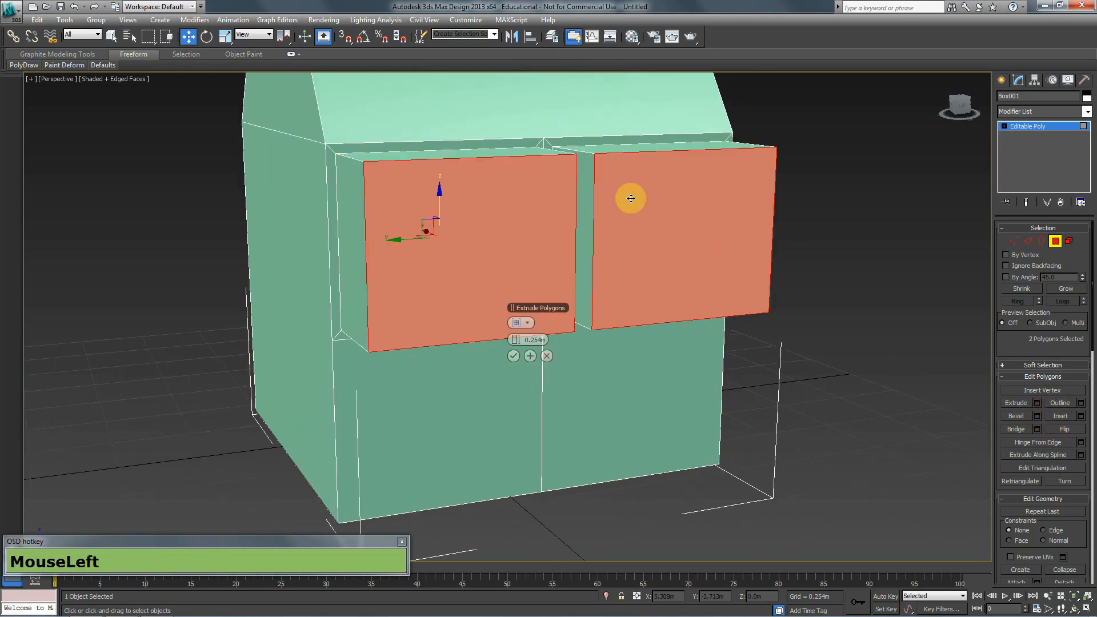
{"action": "left_click_drag", "start_coordinate": [510, 339], "coordinate": [455, 340]}
{"action": "middle_click_drag", "start_coordinate": [515, 360], "coordinate": [519, 349], "text": "alt"}
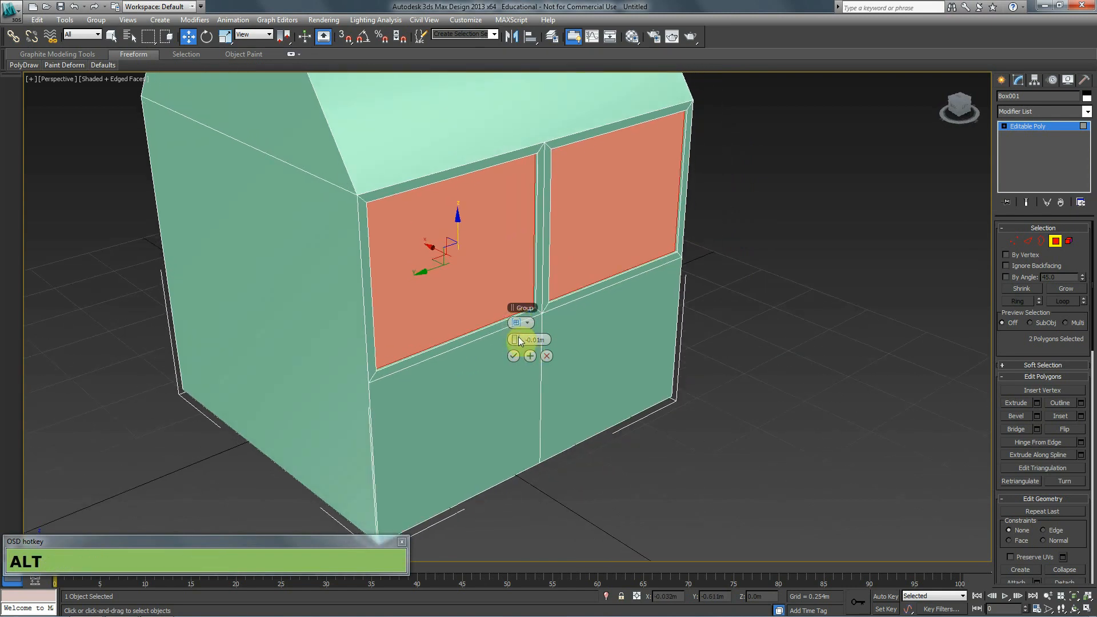
{"action": "left_click_drag", "start_coordinate": [520, 341], "coordinate": [518, 340]}
{"action": "left_click", "coordinate": [514, 356]}
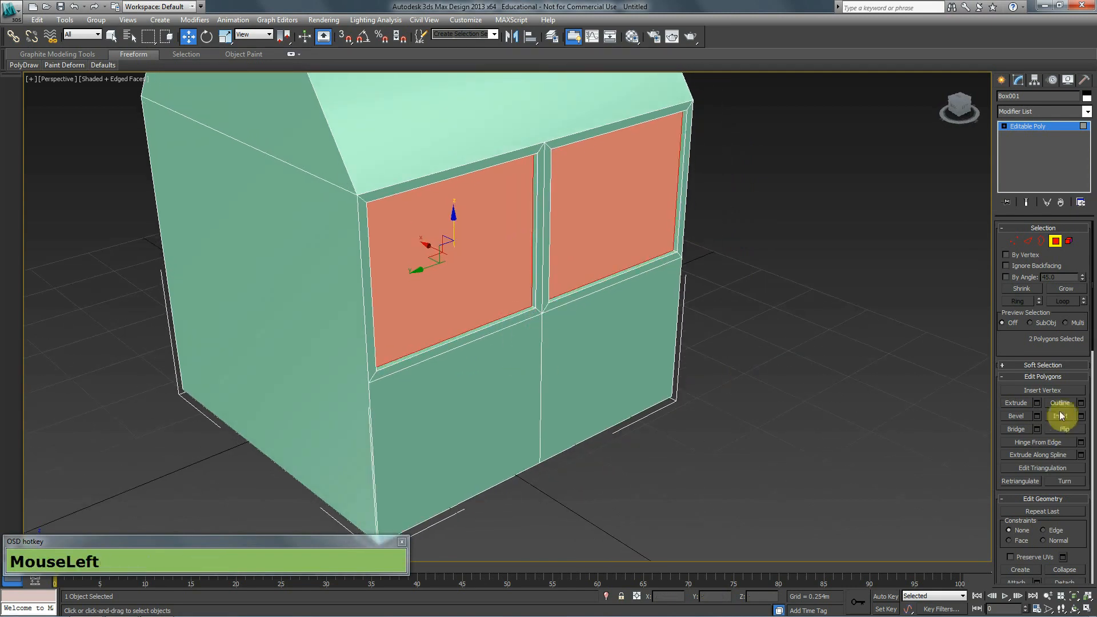
Inset the two recessed window panels by 0.025 m, extrude them slightly, and leave polygon editing.
{"action": "left_click", "coordinate": [1081, 416]}
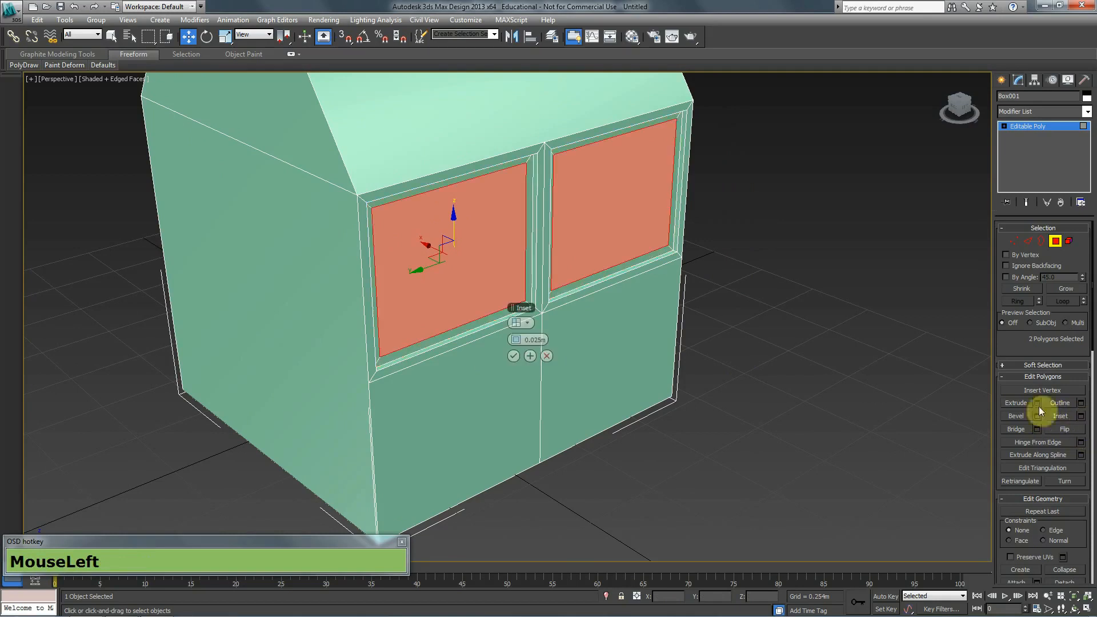
{"action": "left_click", "coordinate": [515, 357]}
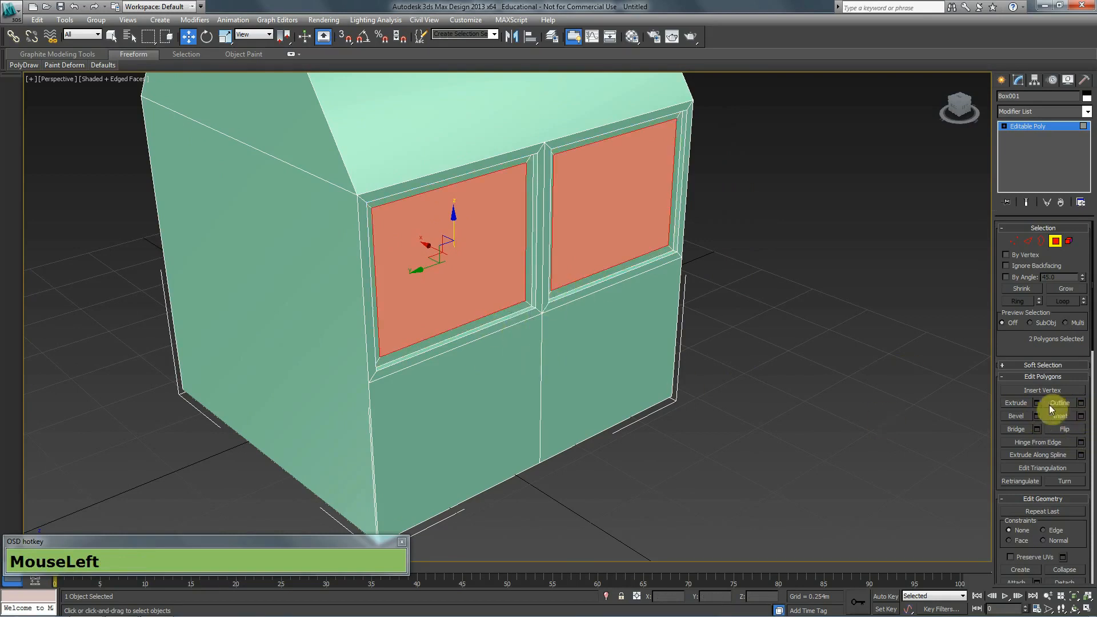
{"action": "left_click", "coordinate": [1029, 402]}
{"action": "left_click_drag", "start_coordinate": [482, 251], "coordinate": [479, 241]}
{"action": "left_click", "coordinate": [1056, 241]}
Examine the windows up close and the whole house from several angles.
{"action": "middle_click_drag", "start_coordinate": [575, 256], "coordinate": [517, 250], "text": "alt"}
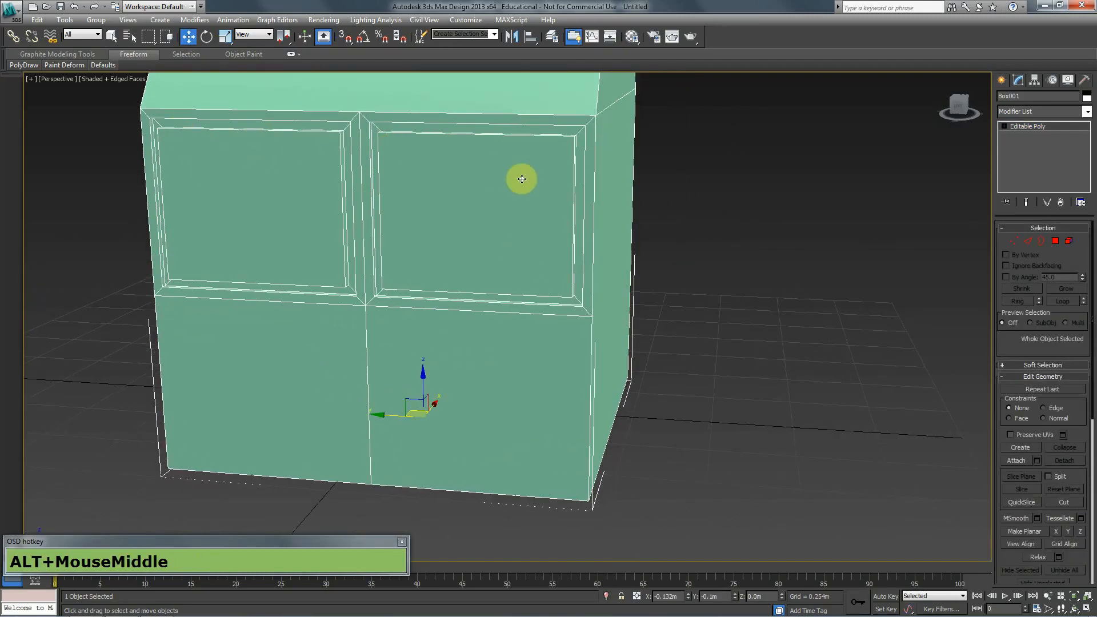
{"action": "middle_click_drag", "start_coordinate": [415, 261], "coordinate": [657, 304], "text": "alt"}
{"action": "scroll", "coordinate": [588, 289], "scroll_direction": "down", "scroll_amount": 4}
{"action": "middle_click_drag", "start_coordinate": [467, 252], "coordinate": [486, 258], "text": "alt"}
{"action": "middle_click_drag", "start_coordinate": [380, 240], "coordinate": [510, 369], "text": "alt"}
{"action": "middle_click_drag", "start_coordinate": [510, 369], "coordinate": [522, 315]}
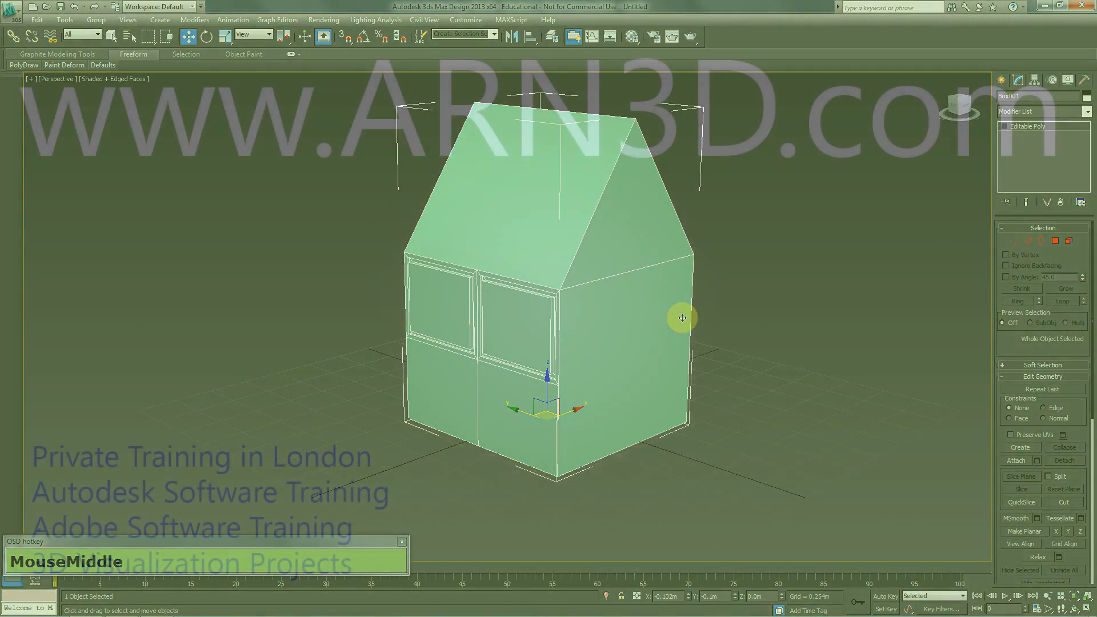